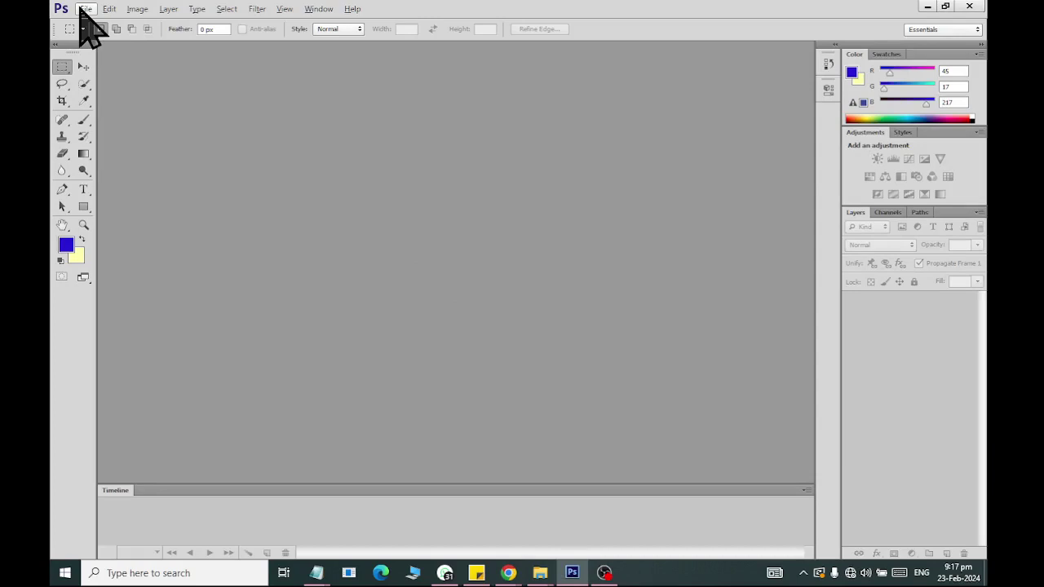
# - Create a new document from the Web preset at 1600 × 1200 px and 100 pixels/inch
pyautogui.click(85, 10)
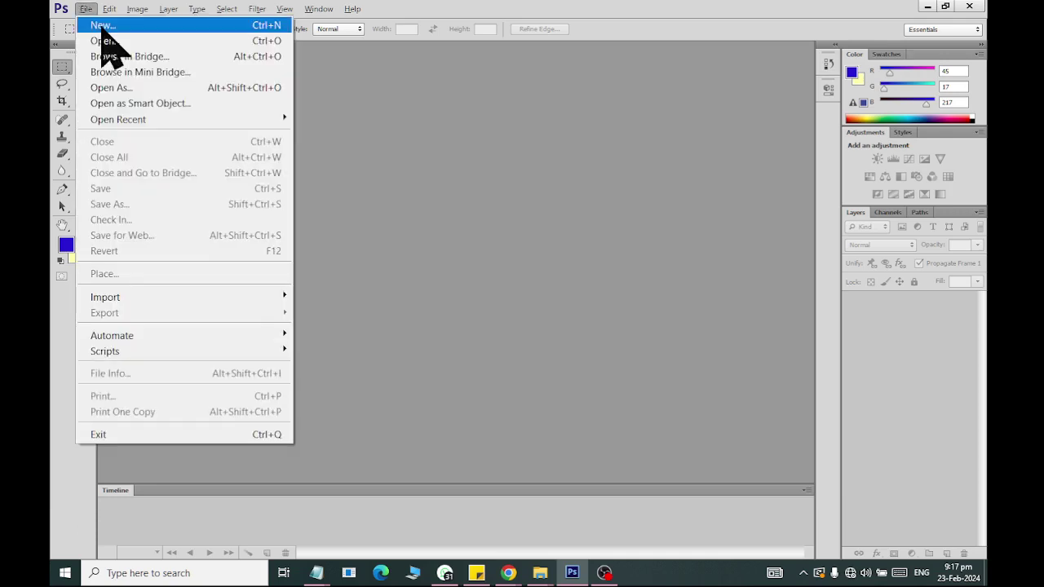
pyautogui.click(103, 27)
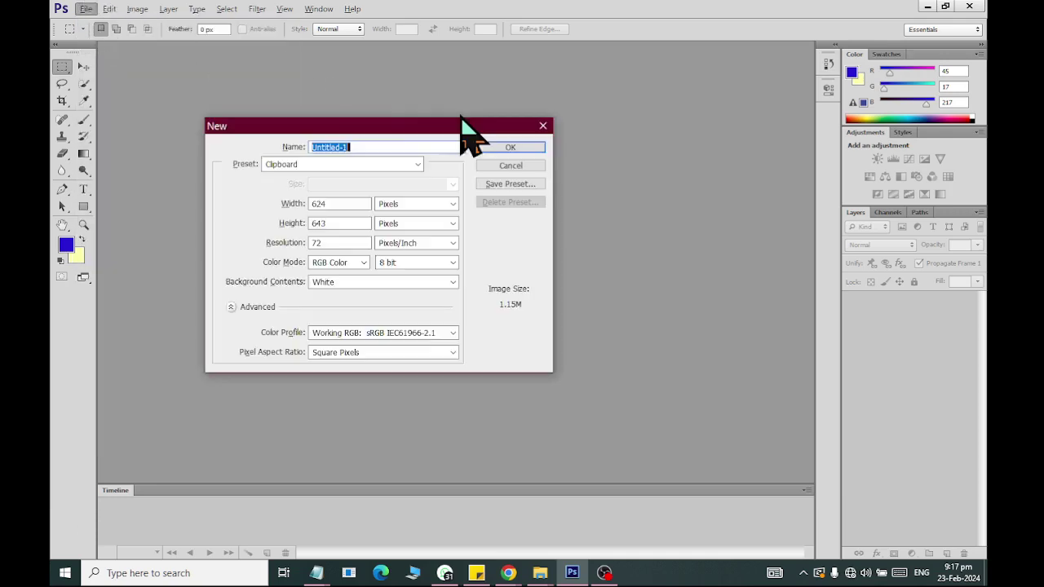
pyautogui.click(377, 166)
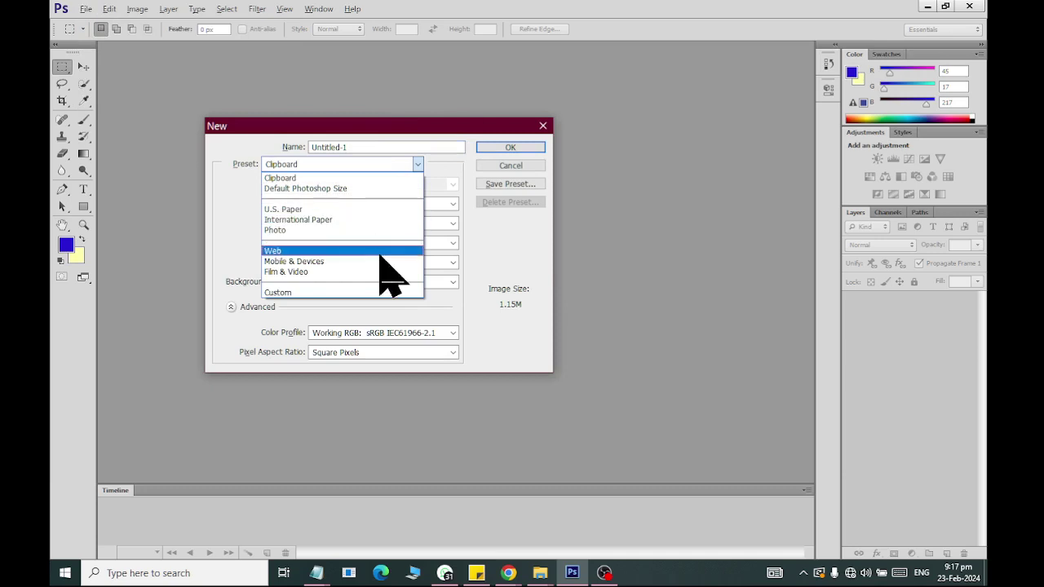
pyautogui.click(378, 249)
pyautogui.click(369, 186)
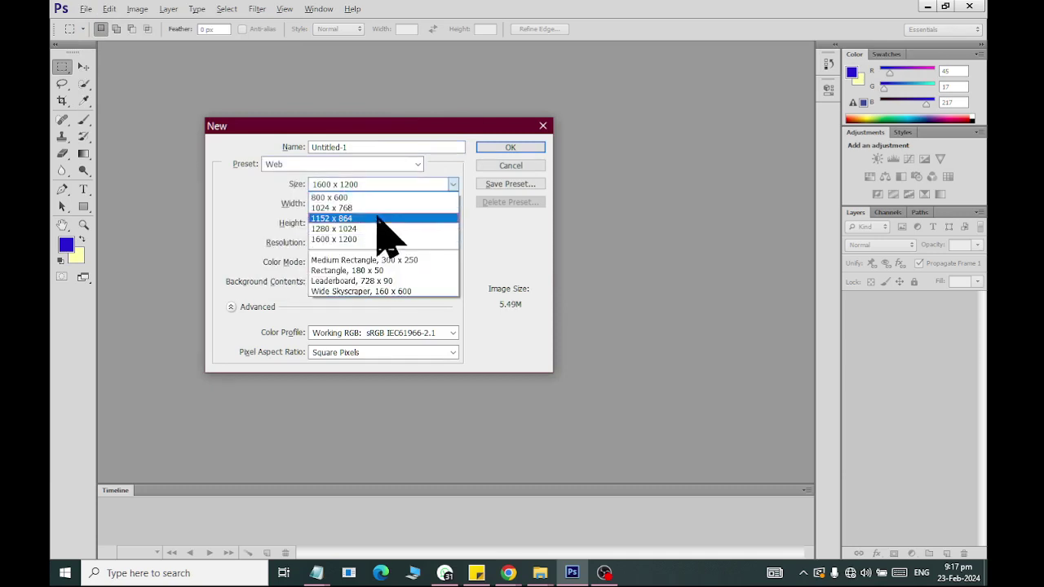
pyautogui.click(378, 241)
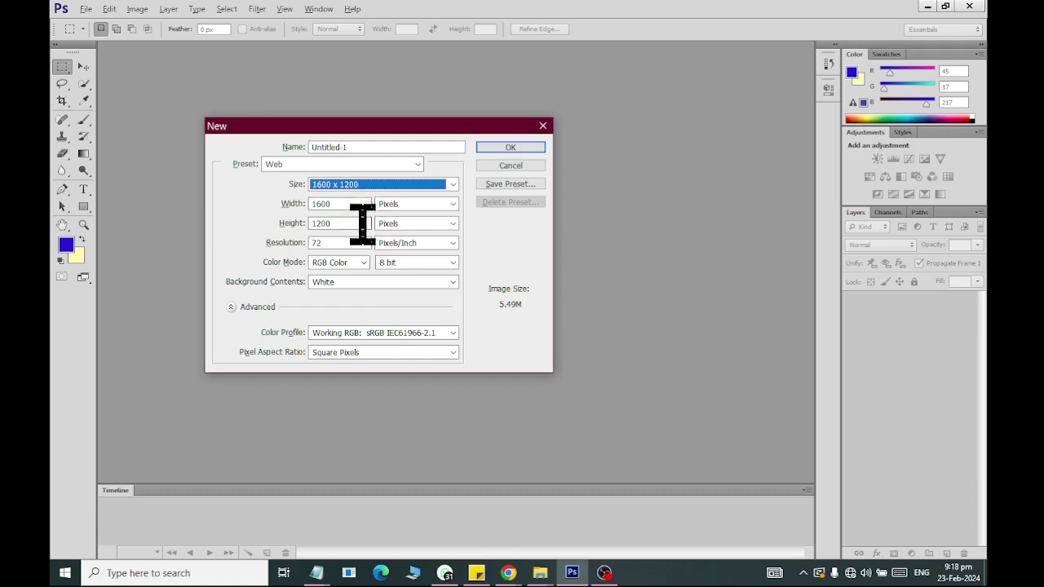
pyautogui.doubleClick(317, 242)
pyautogui.write('1')
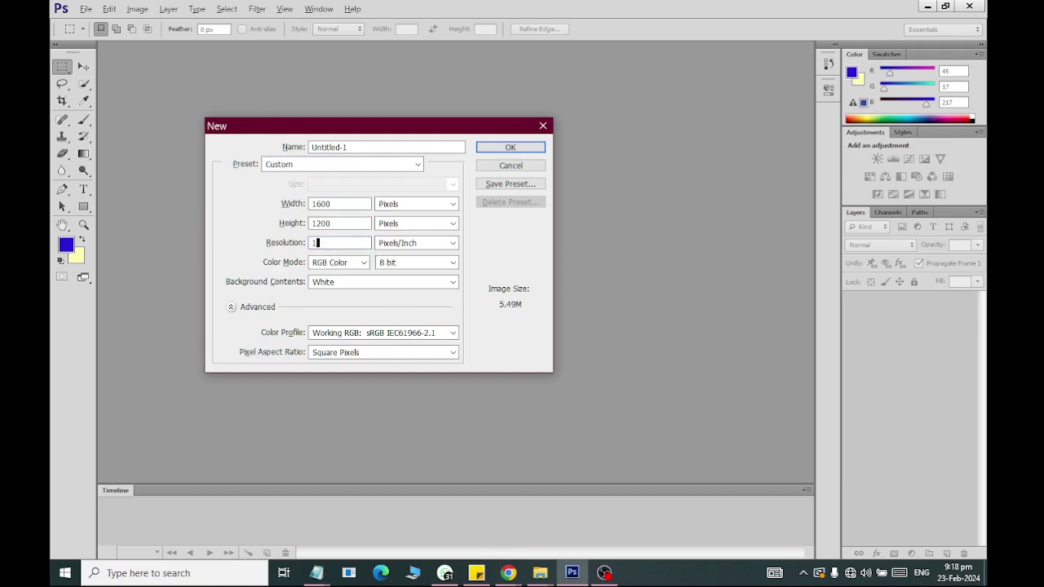
pyautogui.write('00')
pyautogui.click(512, 148)
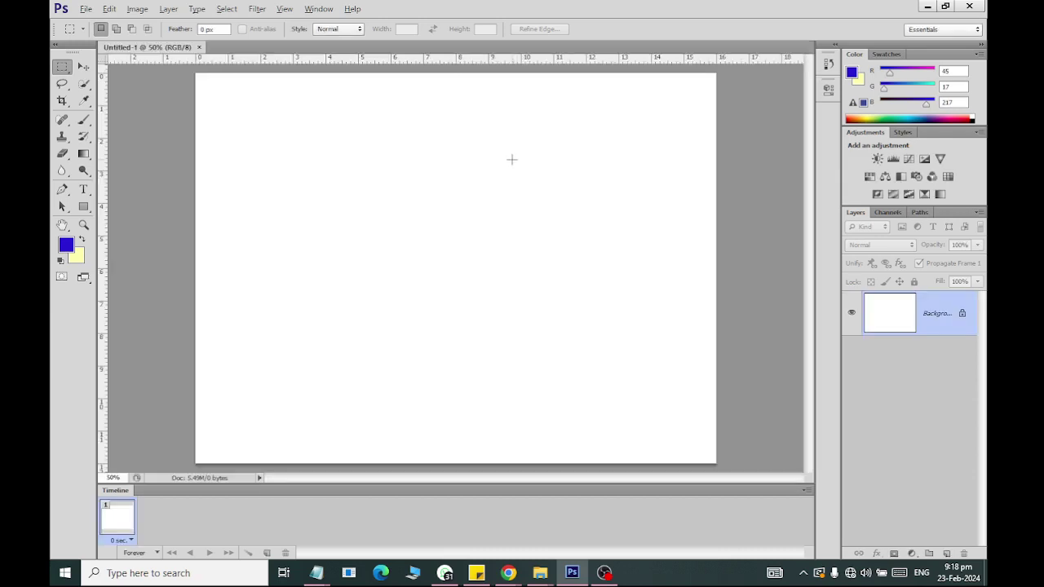
# - Convert the locked Background into an editable layer named Layer 0
pyautogui.doubleClick(961, 322)
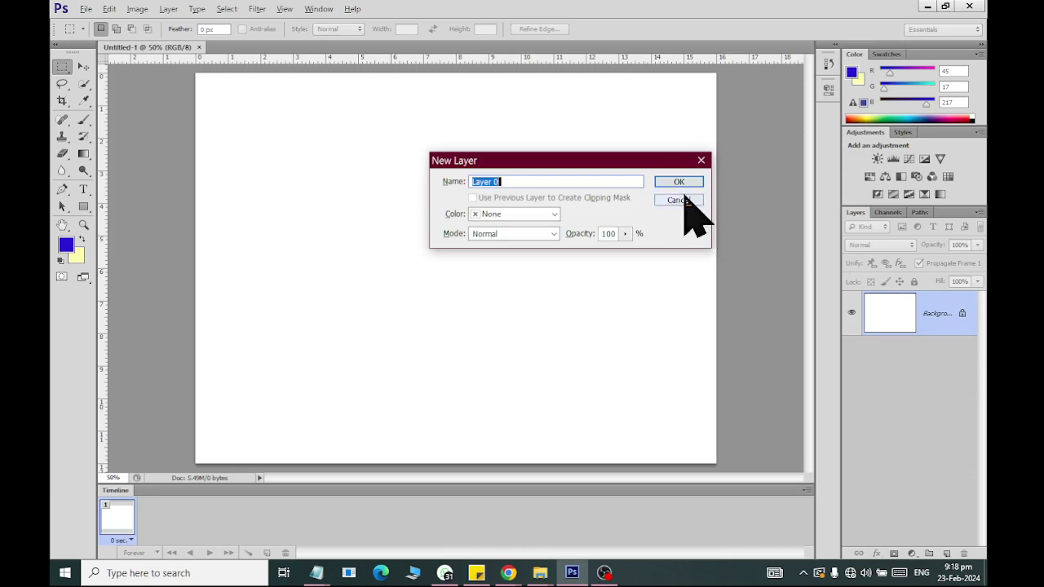
pyautogui.click(678, 179)
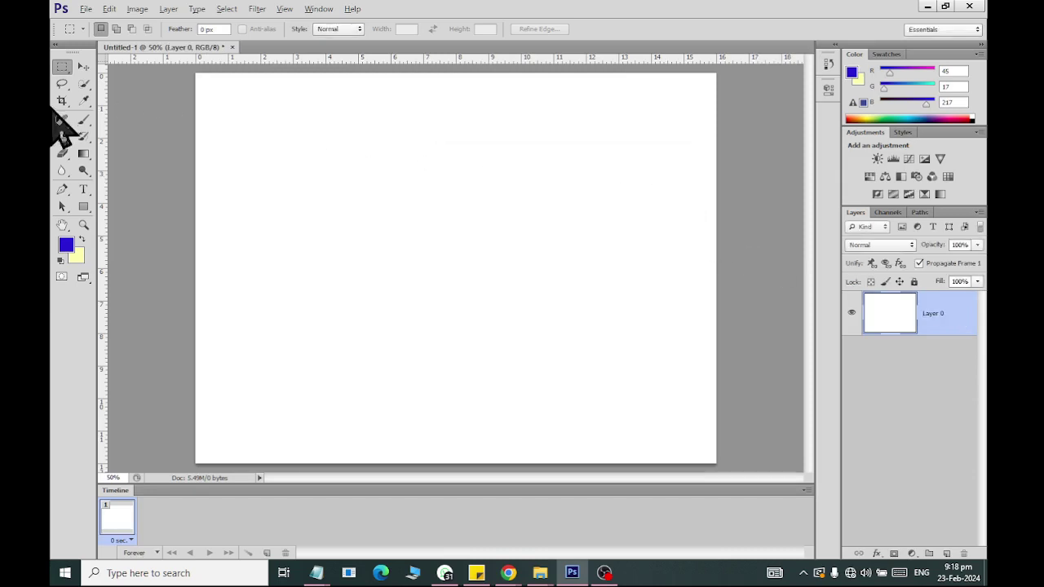
pyautogui.click(82, 66)
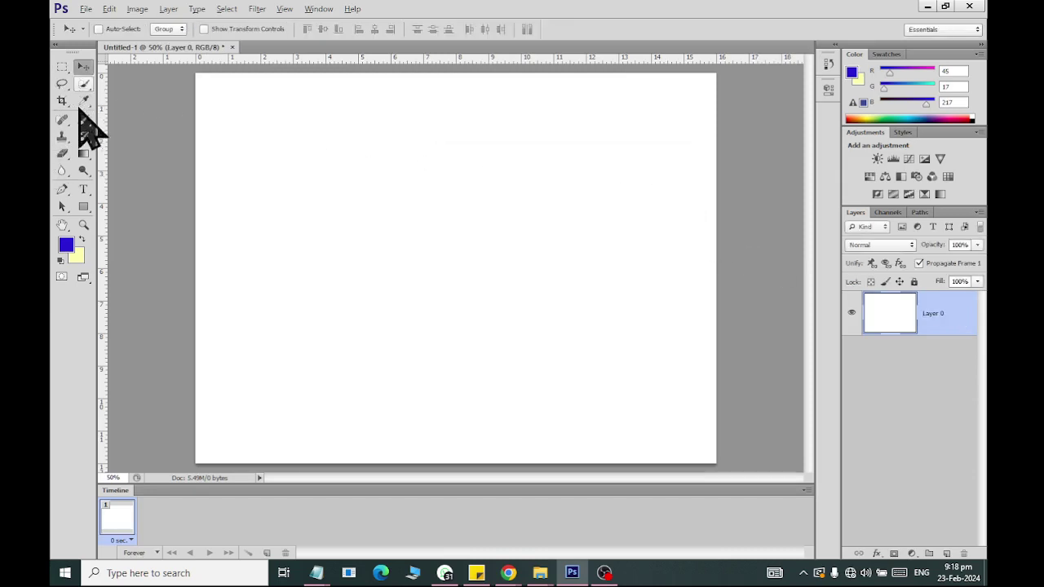
pyautogui.click(87, 172)
# - Fill the whole canvas with medium blue (24,111,200) using the Paint Bucket
pyautogui.click(86, 159)
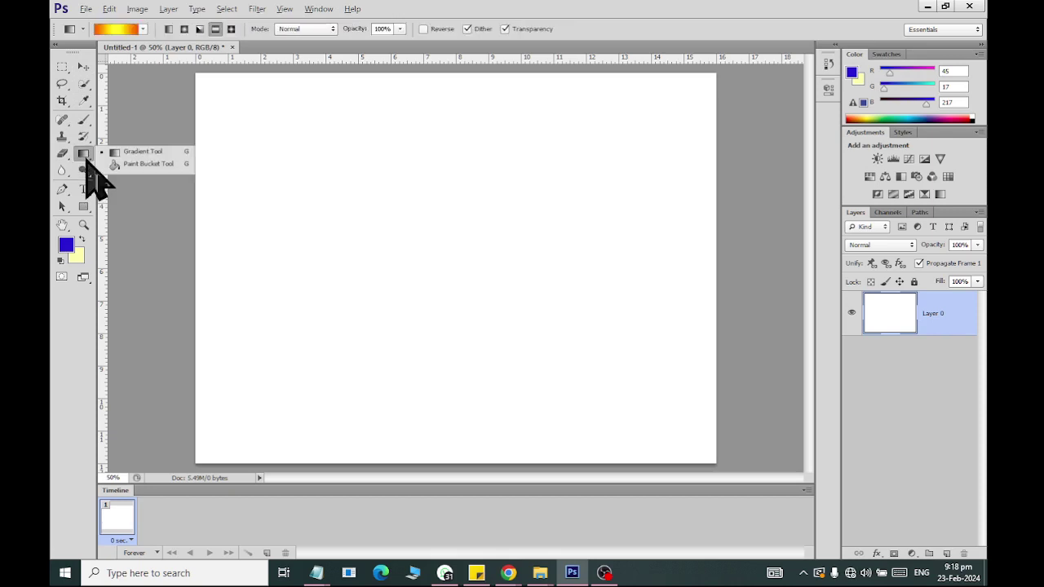
pyautogui.click(142, 163)
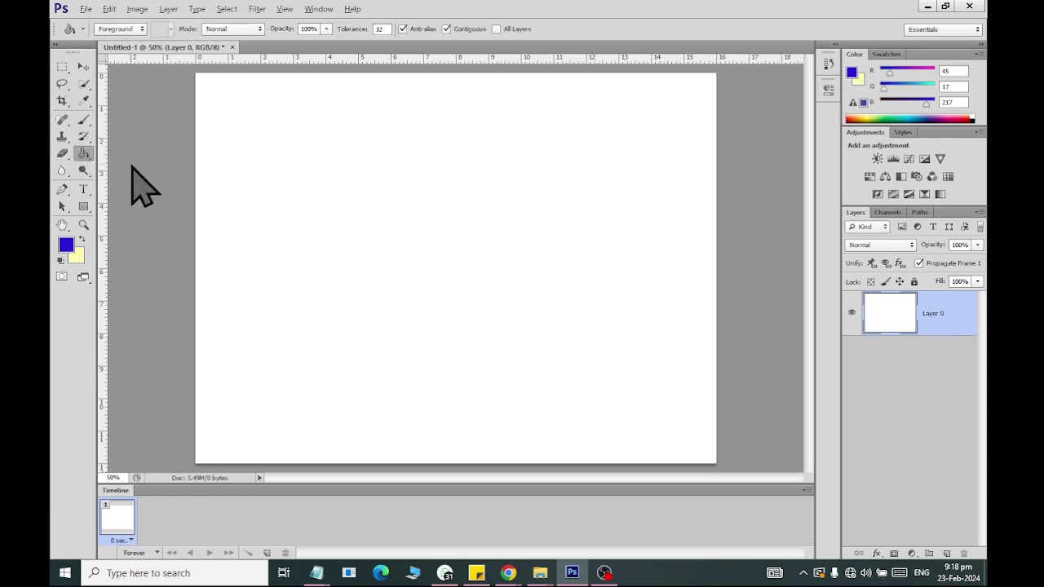
pyautogui.click(66, 245)
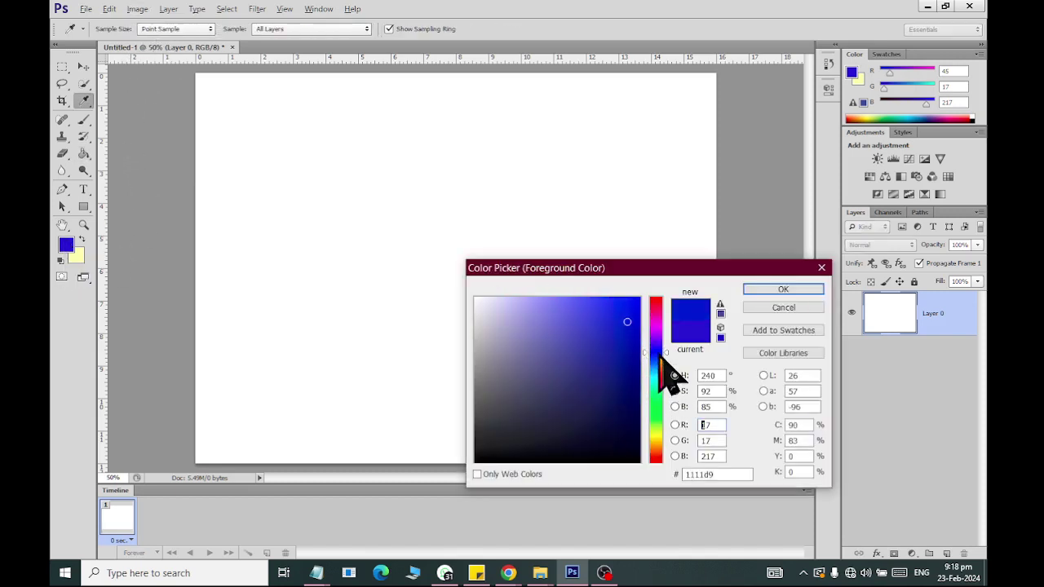
pyautogui.moveTo(658, 394); pyautogui.dragTo(661, 366)
pyautogui.click(618, 330)
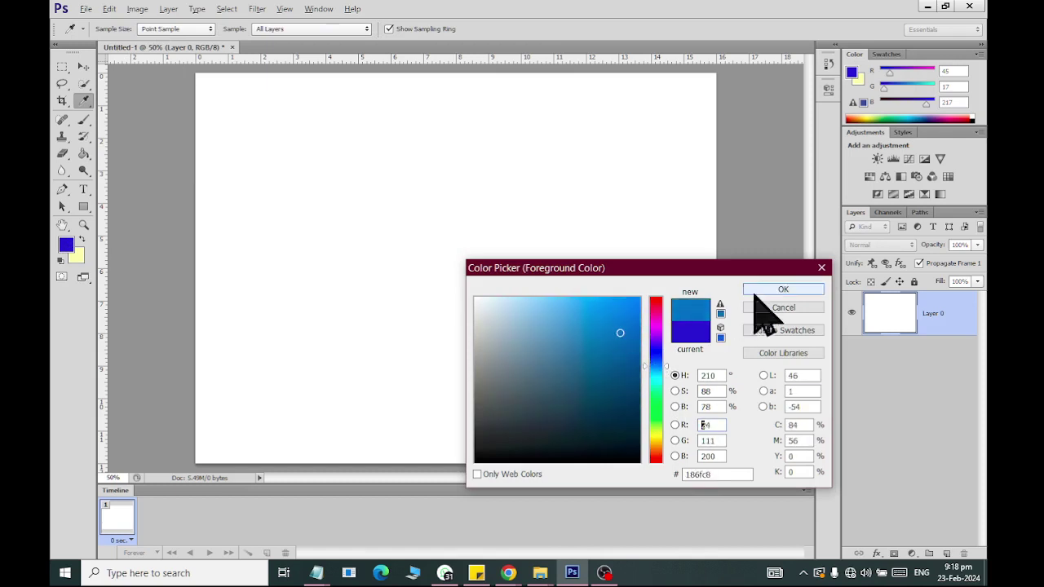
pyautogui.click(783, 288)
pyautogui.click(530, 290)
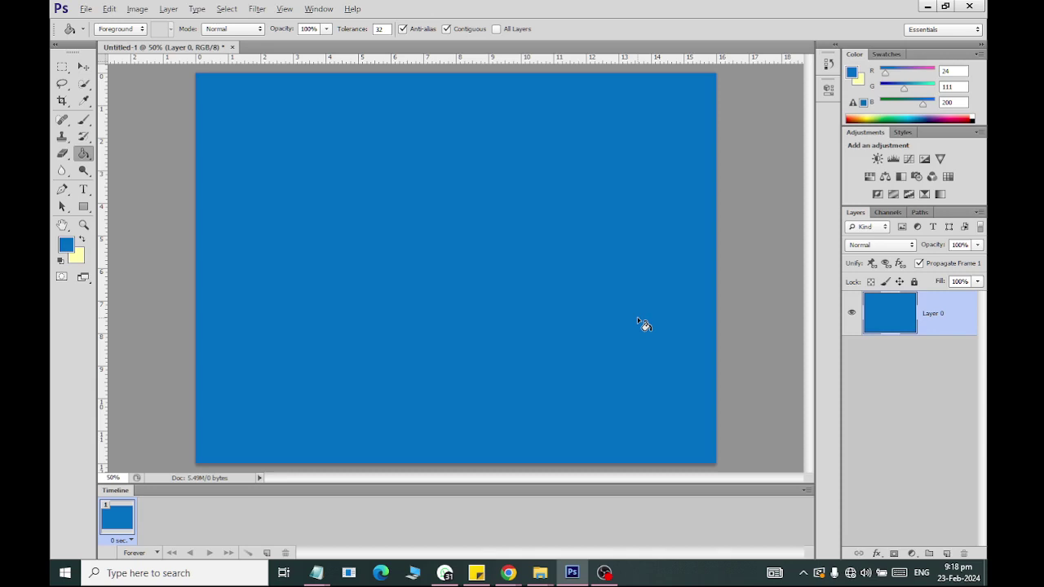
pyautogui.click(85, 207)
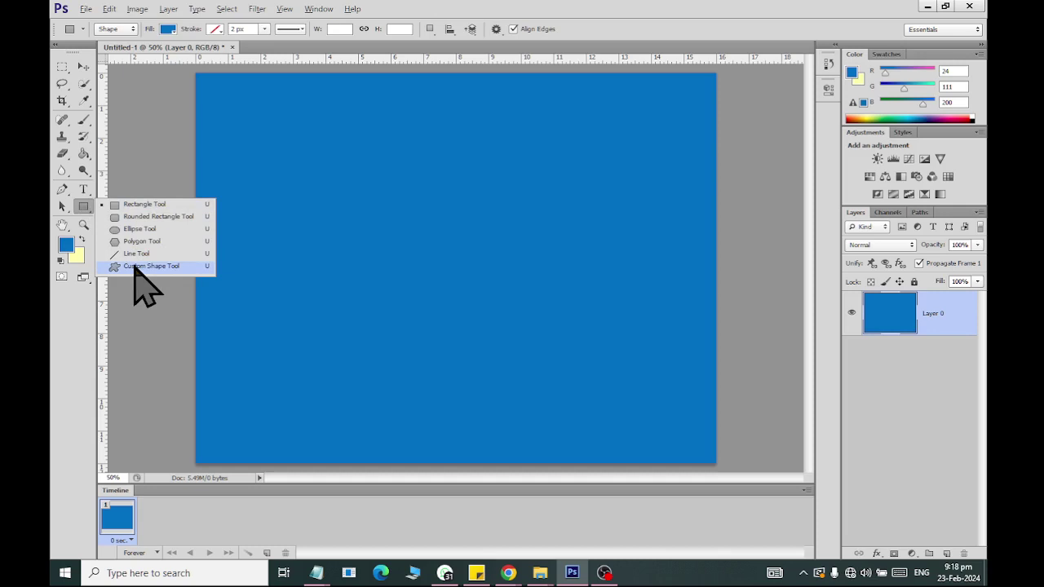
# - Set the Rectangle tool's fill to Pure Magenta Red and its stroke to yellow
pyautogui.click(135, 206)
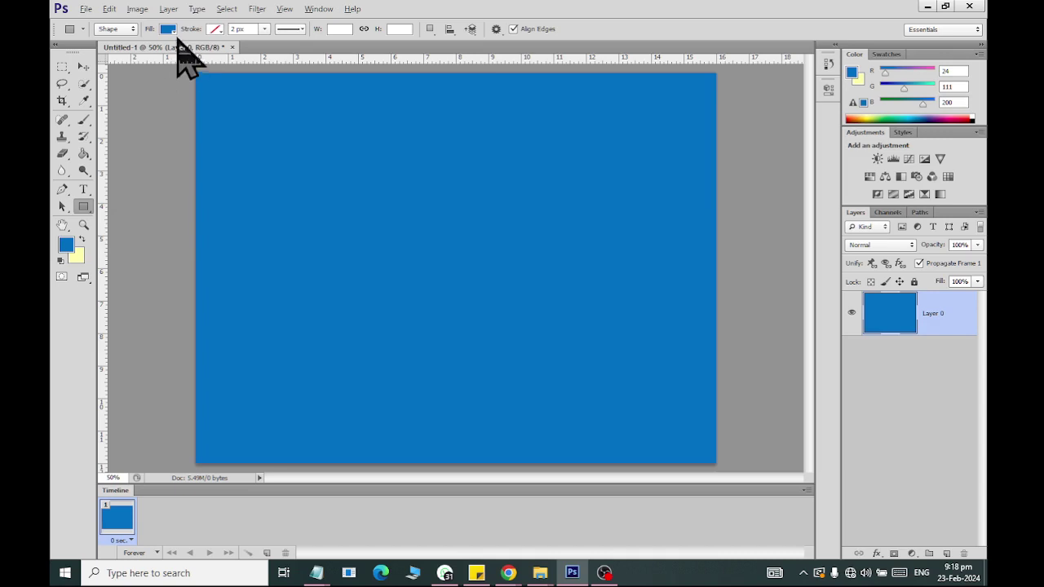
pyautogui.click(170, 31)
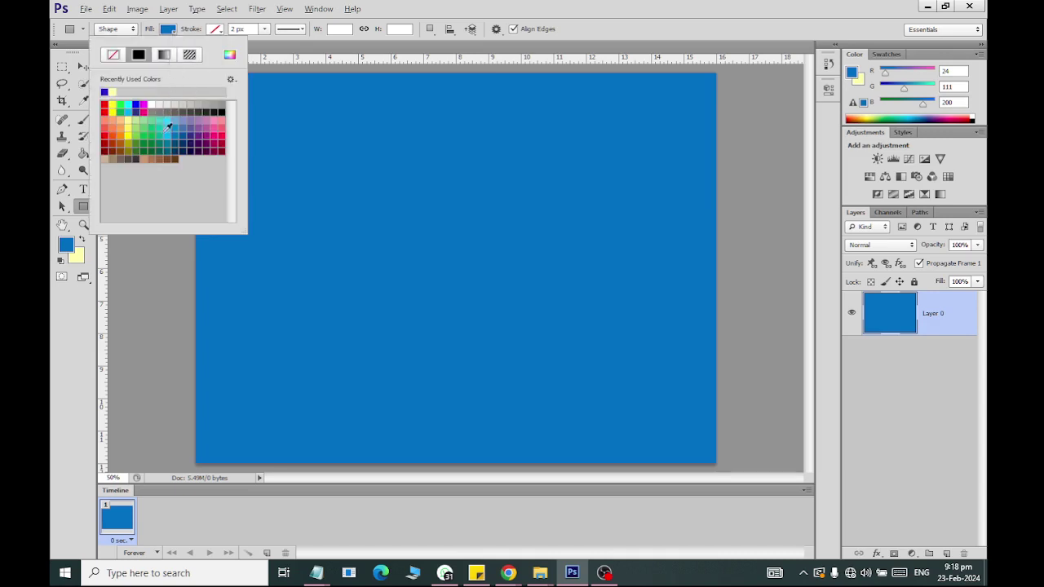
pyautogui.click(220, 134)
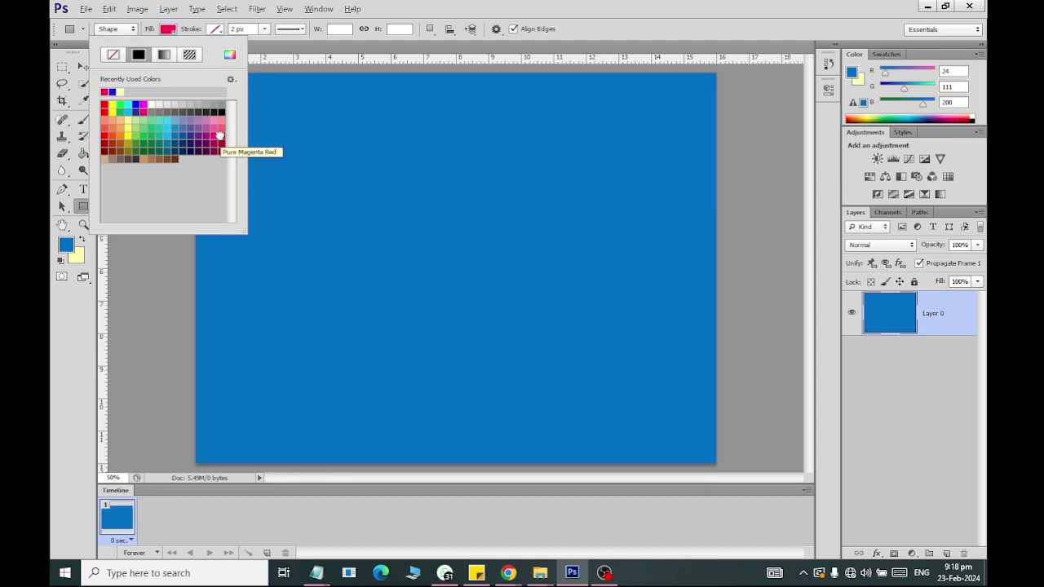
pyautogui.click(215, 29)
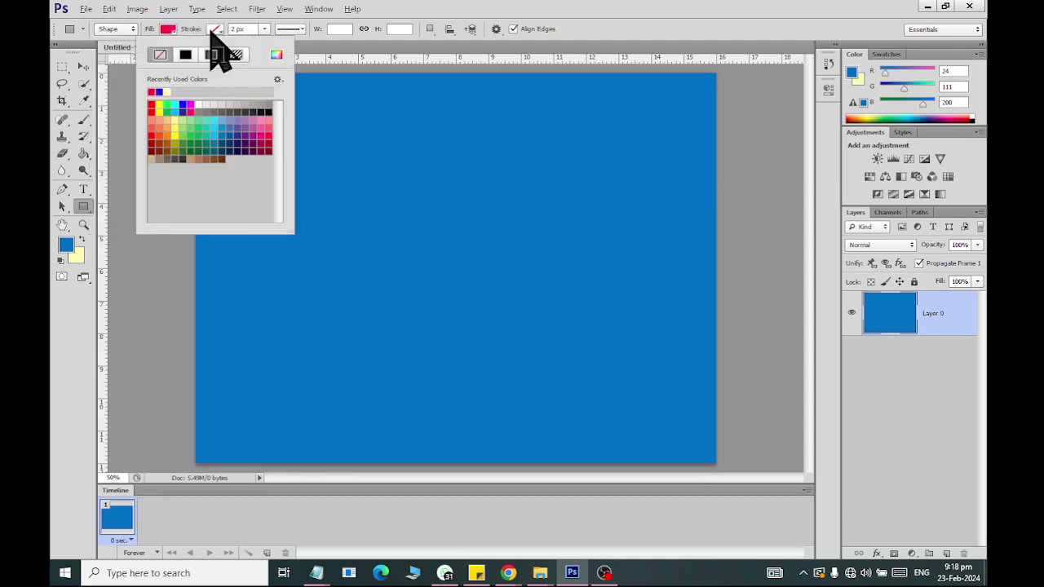
pyautogui.click(176, 132)
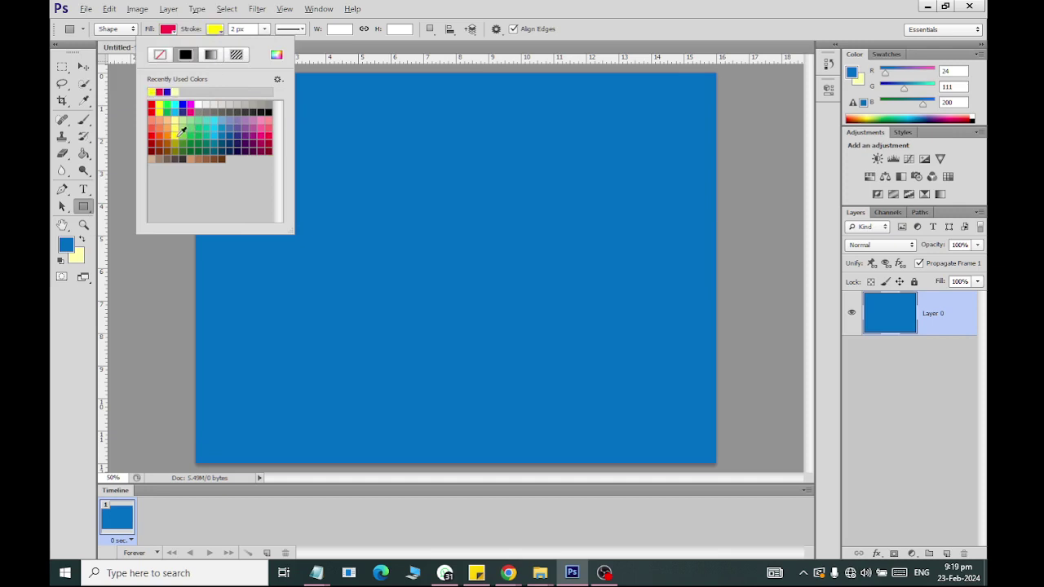
pyautogui.click(246, 29)
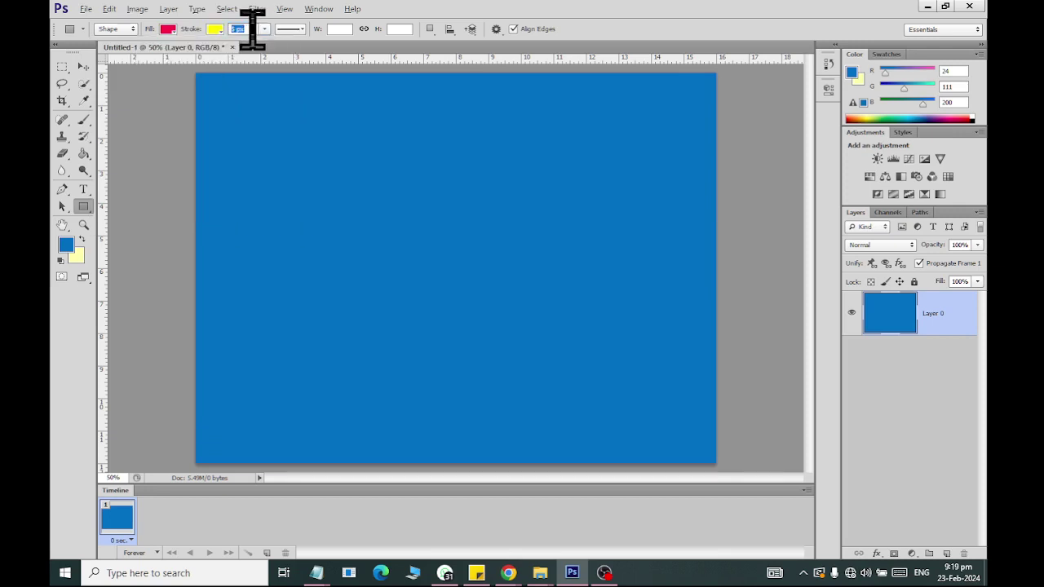
pyautogui.click(88, 67)
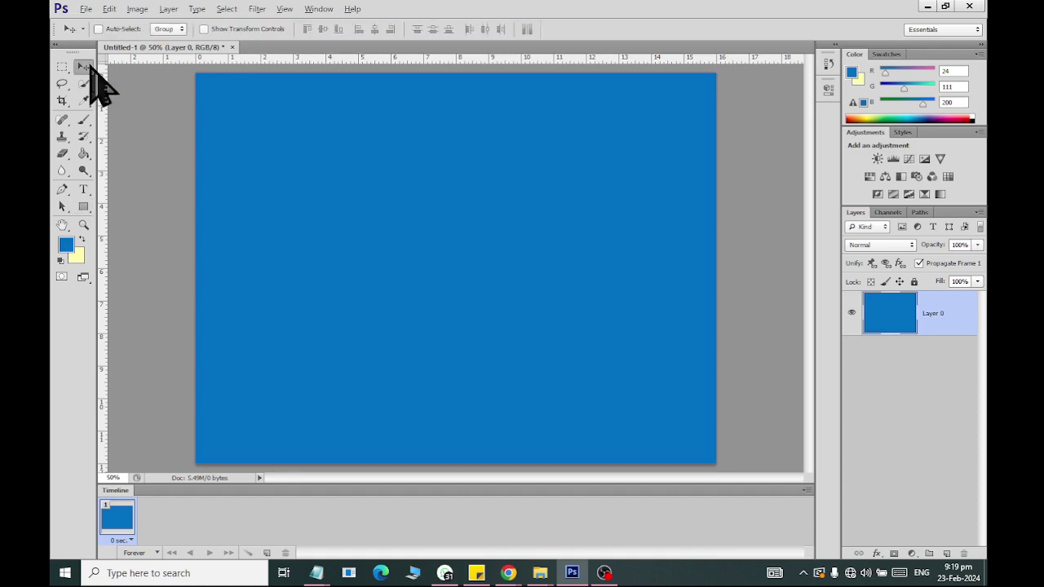
# - Draw a red yellow-edged square near the top-left and nudge it right and down
pyautogui.click(83, 206)
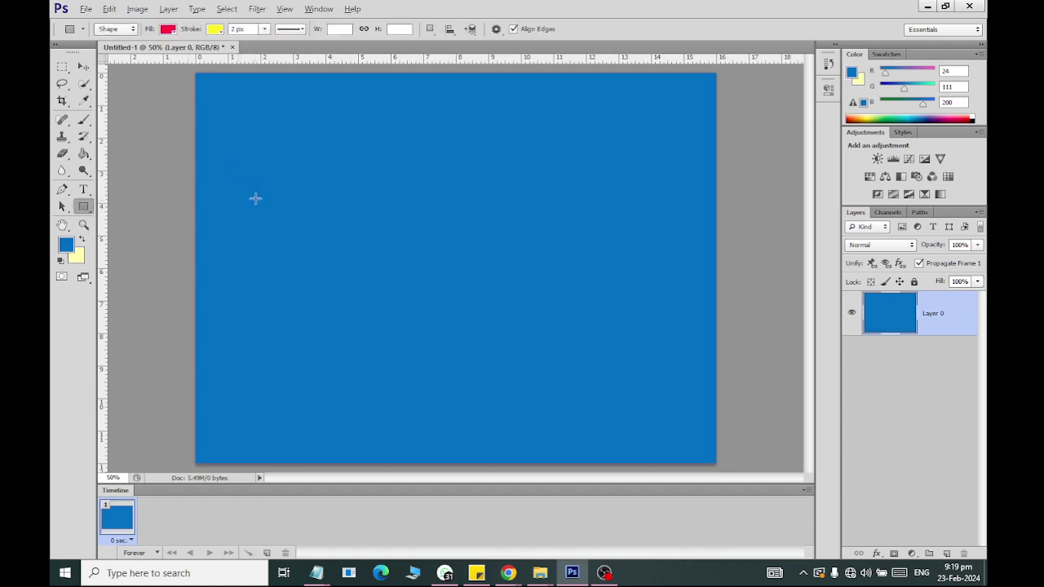
pyautogui.moveTo(248, 173); pyautogui.dragTo(307, 231)
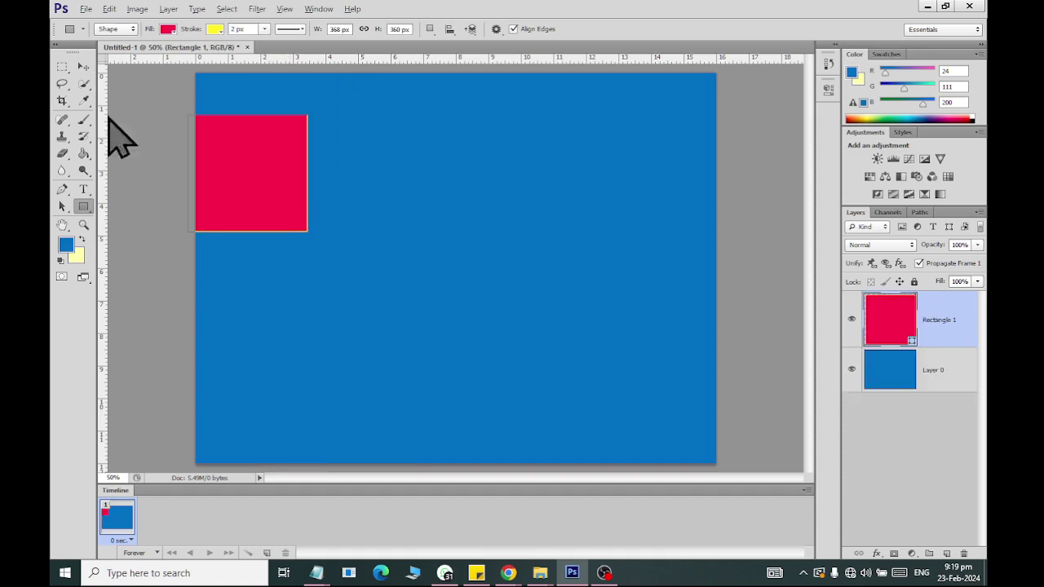
pyautogui.click(84, 66)
pyautogui.moveTo(264, 179); pyautogui.dragTo(307, 221)
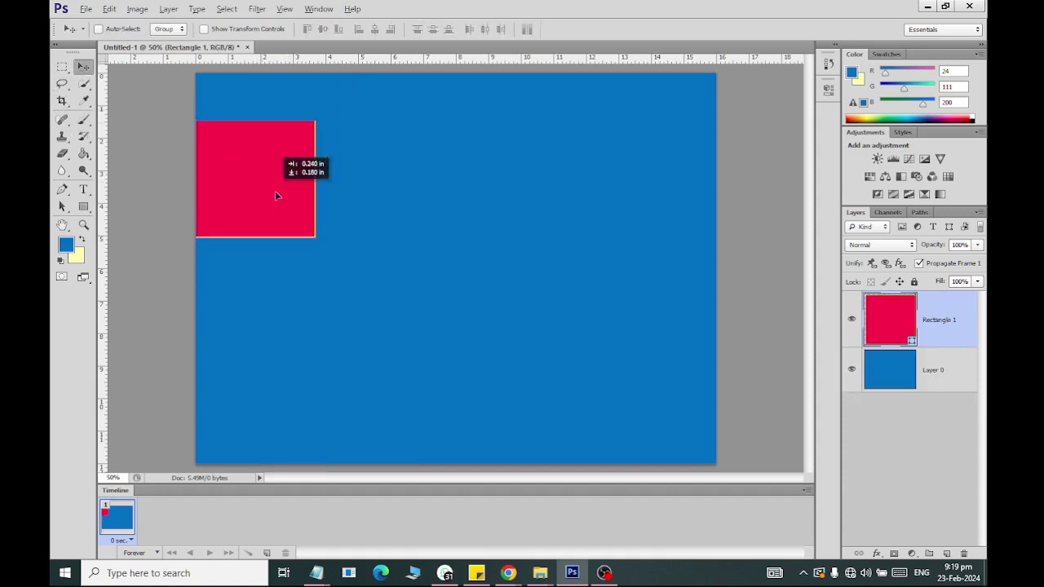
# - Thicken the square's yellow border to 14.62 px
pyautogui.click(83, 207)
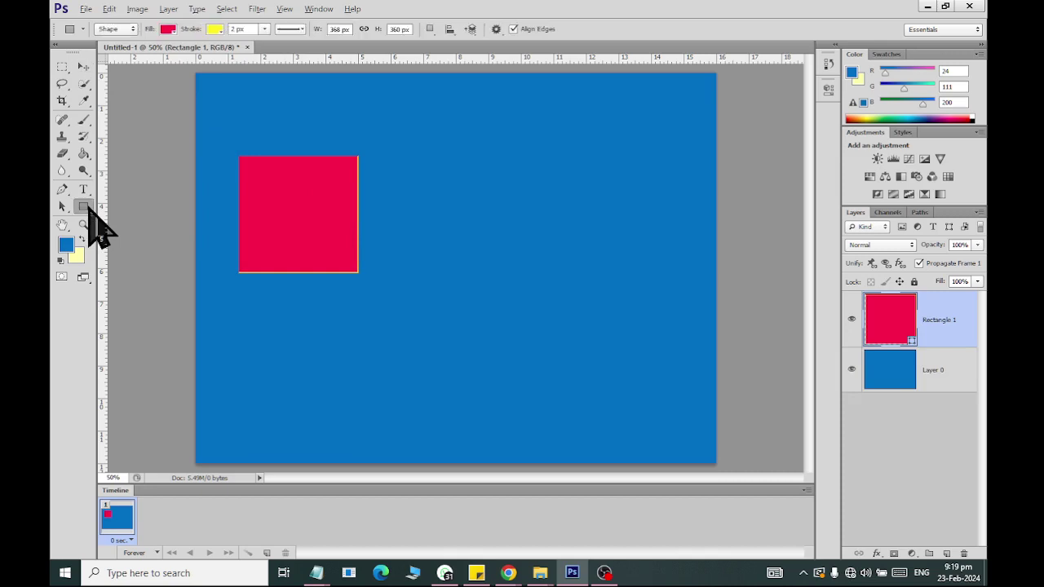
pyautogui.click(248, 28)
pyautogui.write('6')
pyautogui.click(249, 128)
pyautogui.click(486, 227)
pyautogui.write('10')
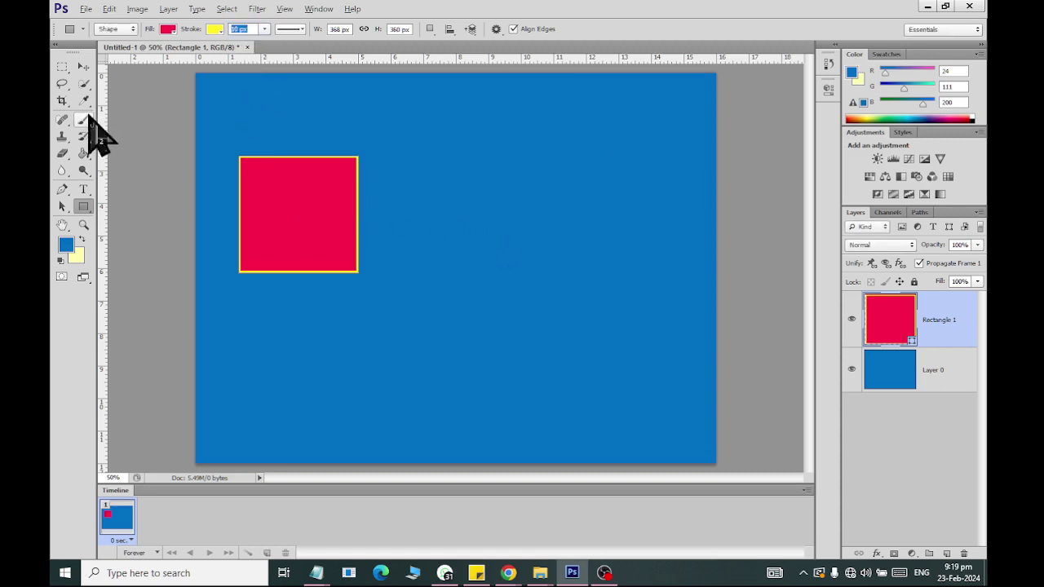
pyautogui.click(83, 66)
pyautogui.click(83, 206)
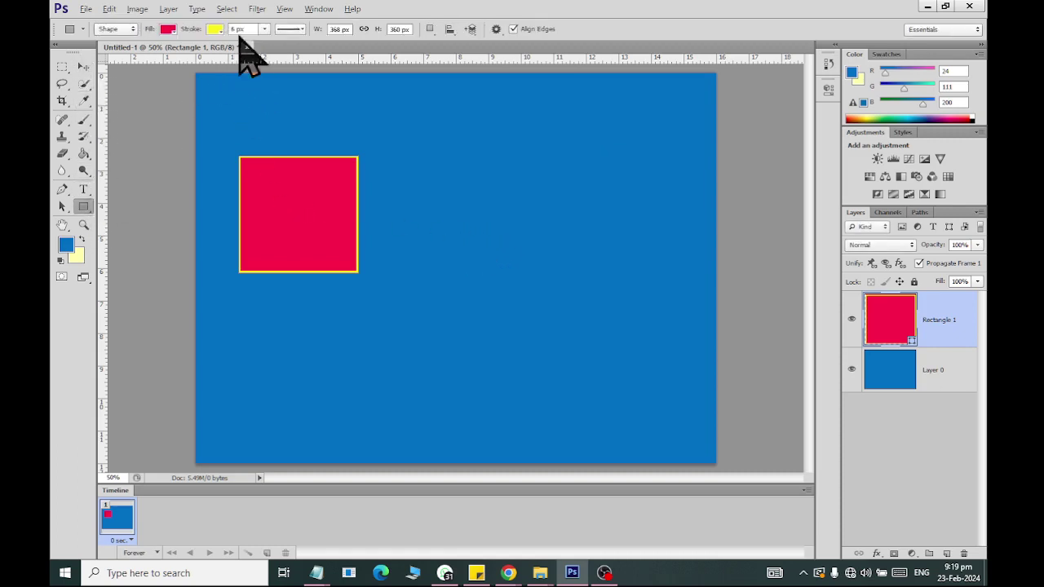
pyautogui.click(264, 29)
pyautogui.moveTo(262, 47); pyautogui.dragTo(271, 49)
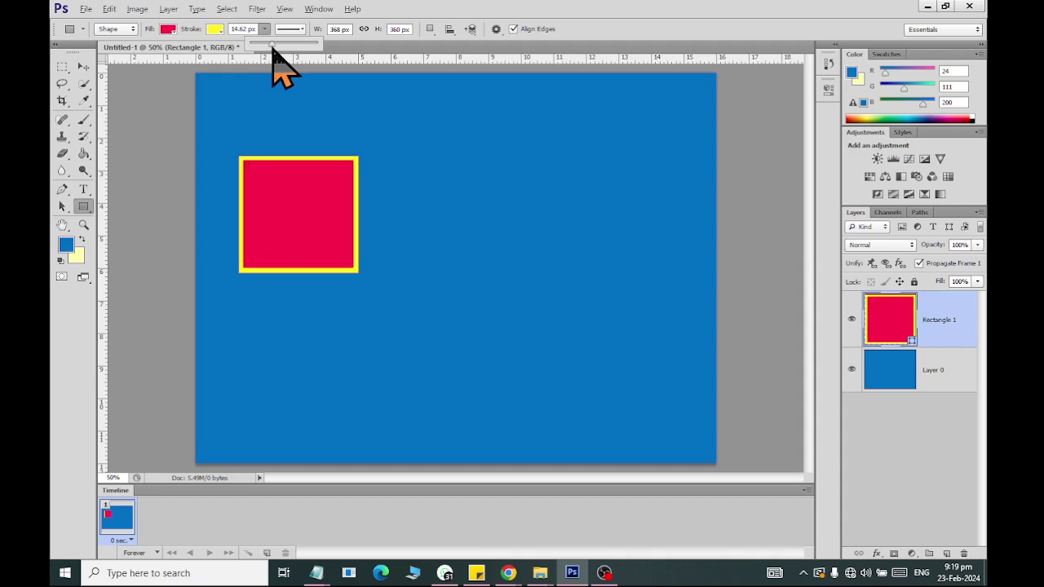
pyautogui.click(84, 66)
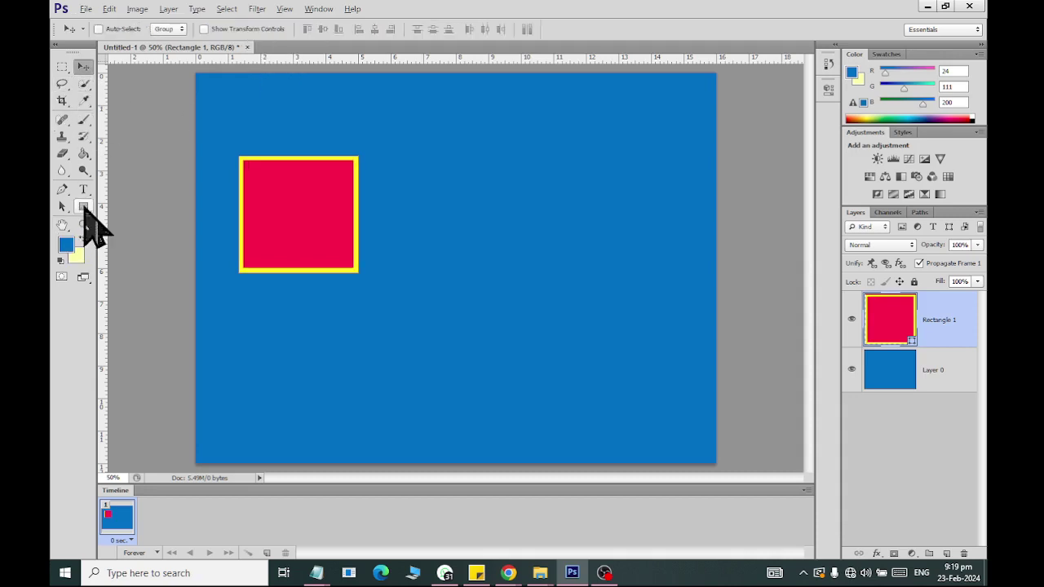
# - Draw a wide red bar with no stroke and move it beside the square
pyautogui.click(83, 206)
pyautogui.click(139, 205)
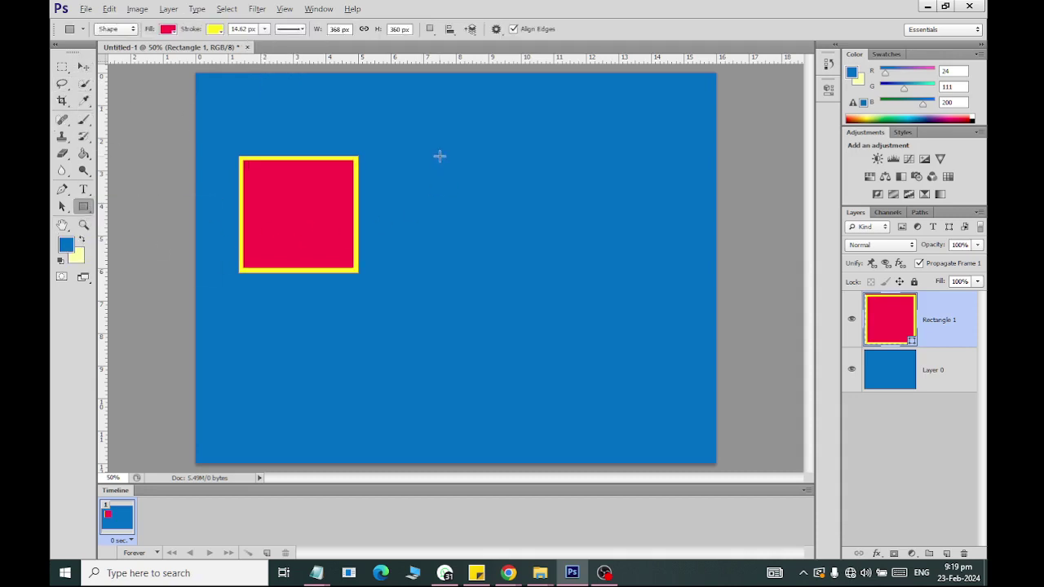
pyautogui.moveTo(439, 156); pyautogui.dragTo(538, 188)
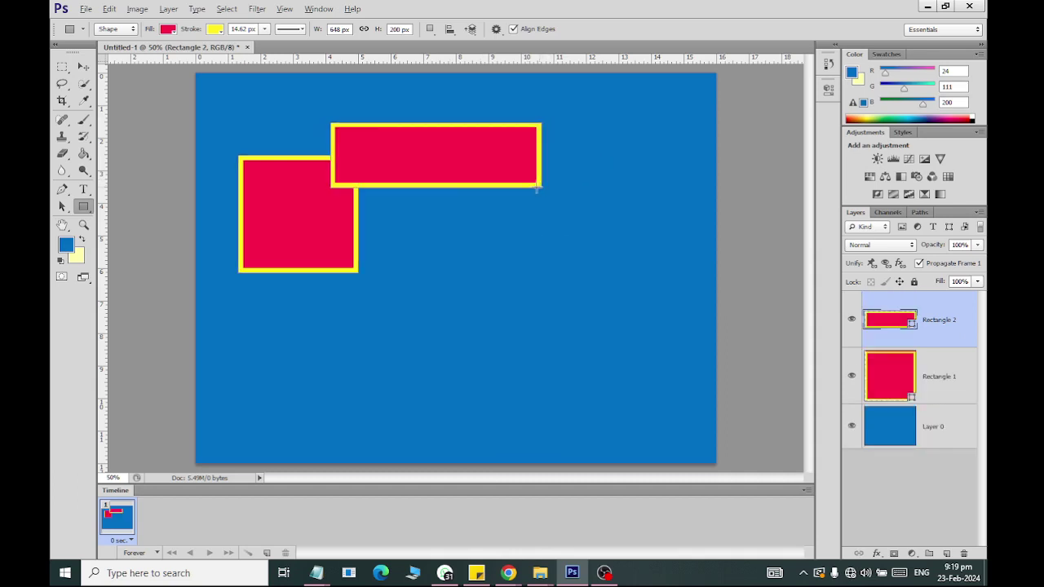
pyautogui.click(215, 29)
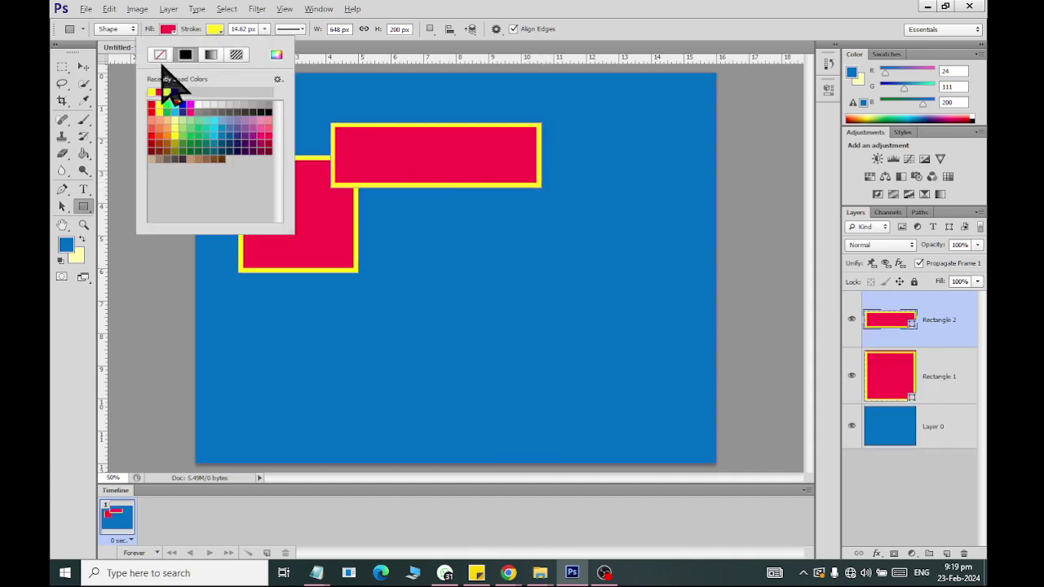
pyautogui.click(159, 54)
pyautogui.click(83, 66)
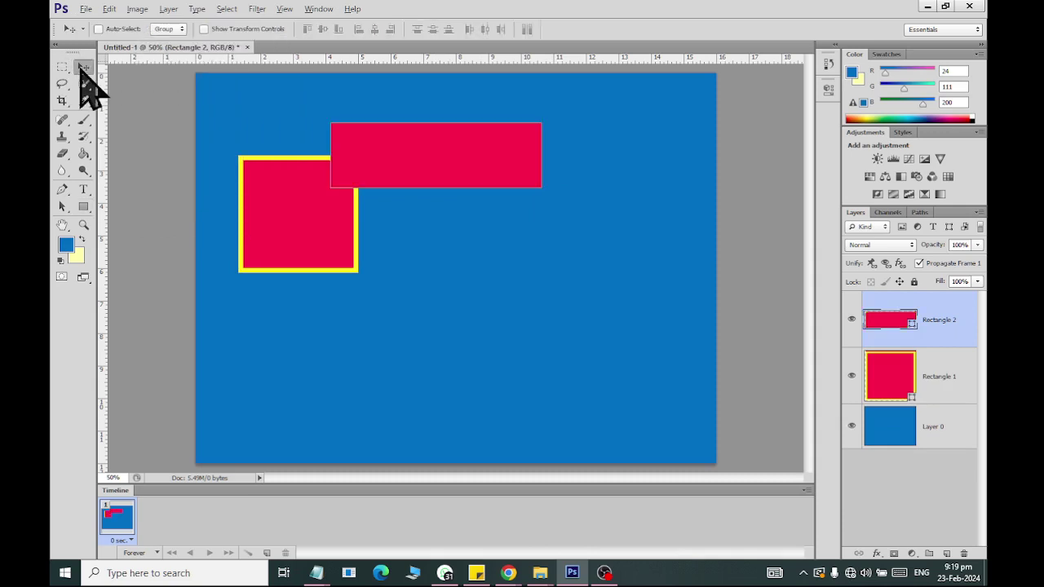
pyautogui.moveTo(430, 169); pyautogui.dragTo(460, 254)
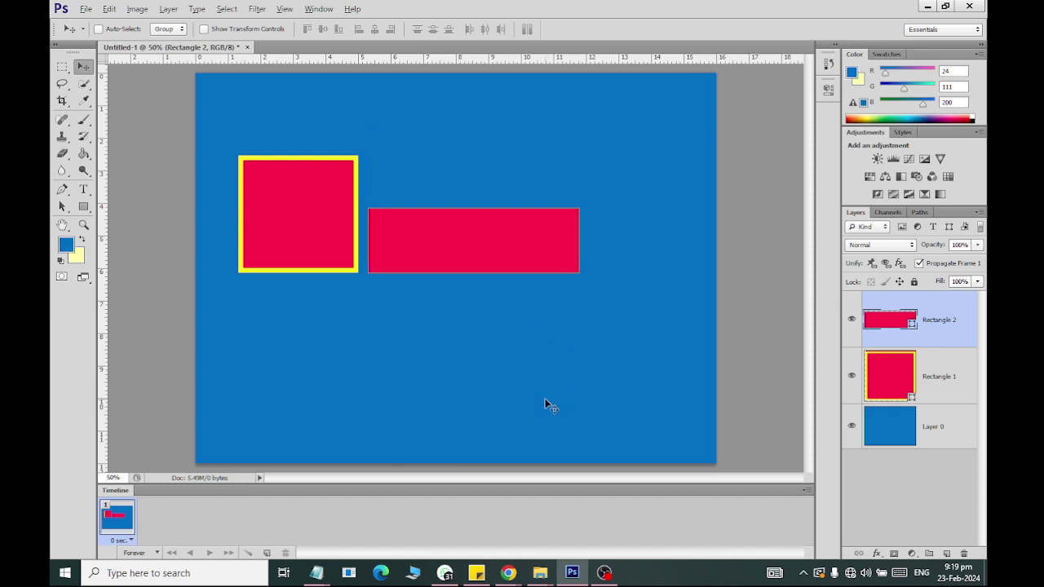
# - Add an unfilled rectangle with a dark teal outline and move it down toward the bar
pyautogui.click(83, 206)
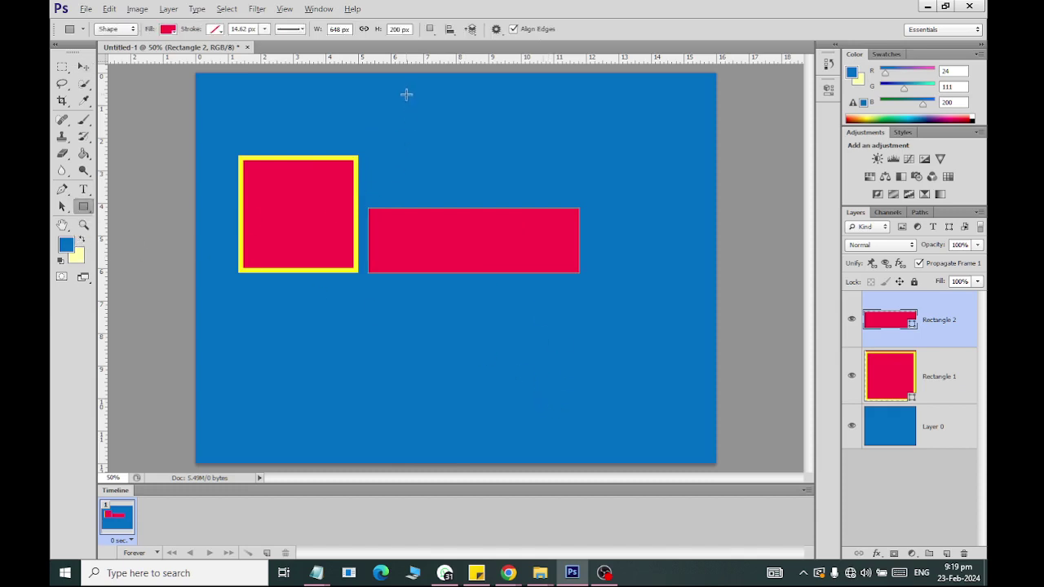
pyautogui.moveTo(397, 115); pyautogui.dragTo(459, 150)
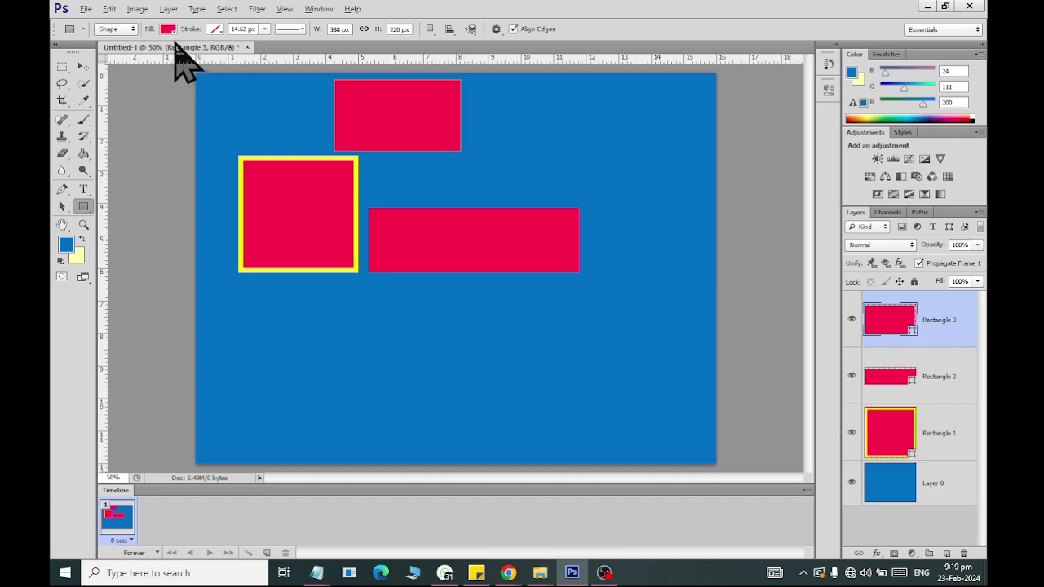
pyautogui.click(168, 29)
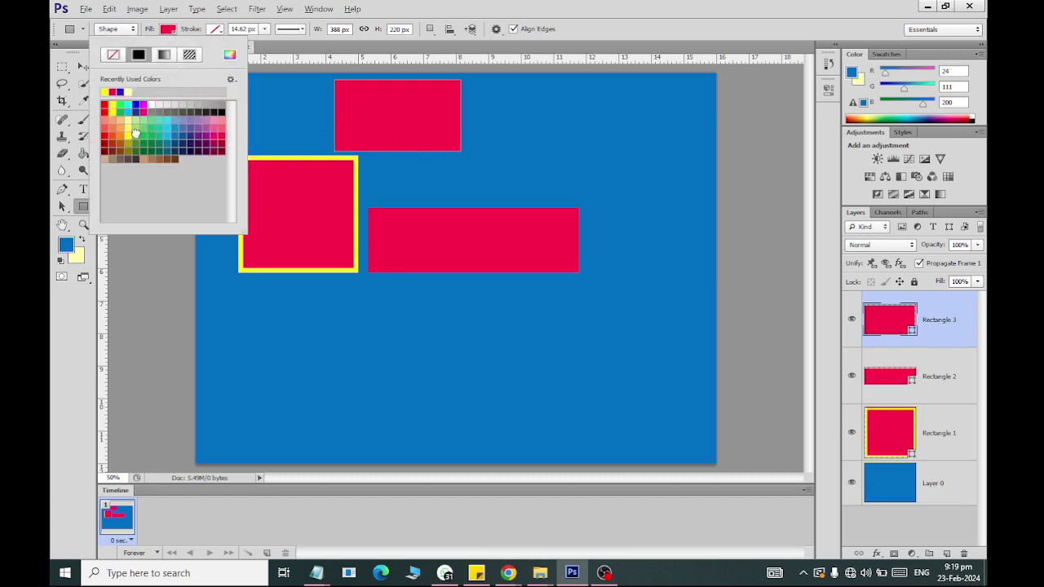
pyautogui.click(136, 133)
pyautogui.click(217, 31)
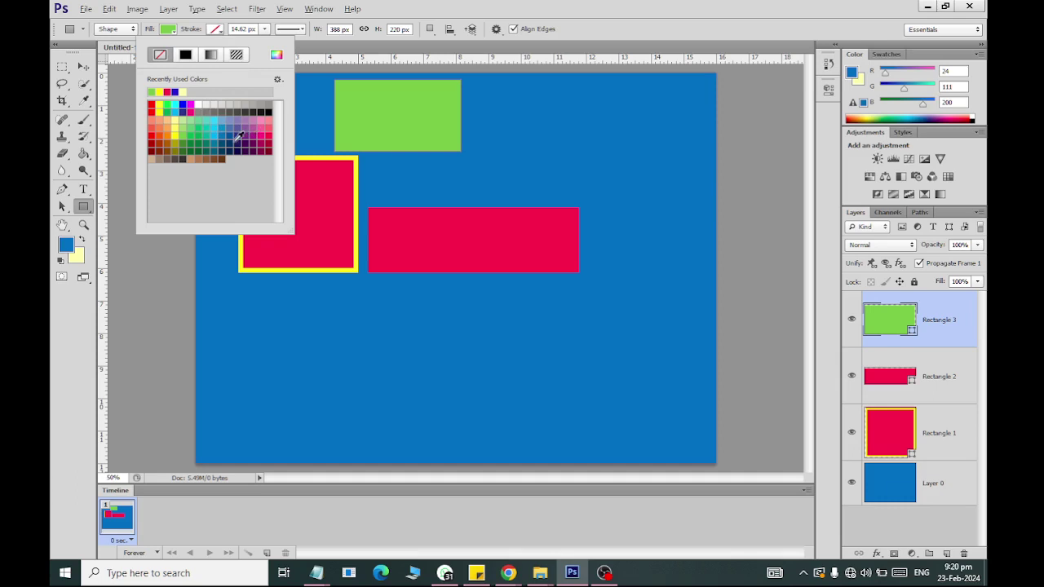
pyautogui.click(203, 134)
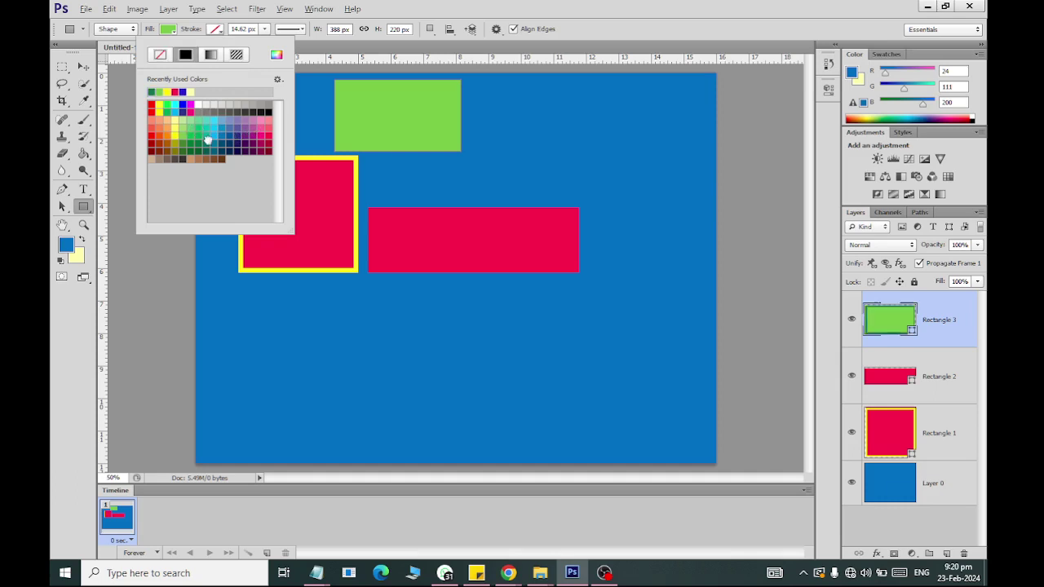
pyautogui.click(167, 31)
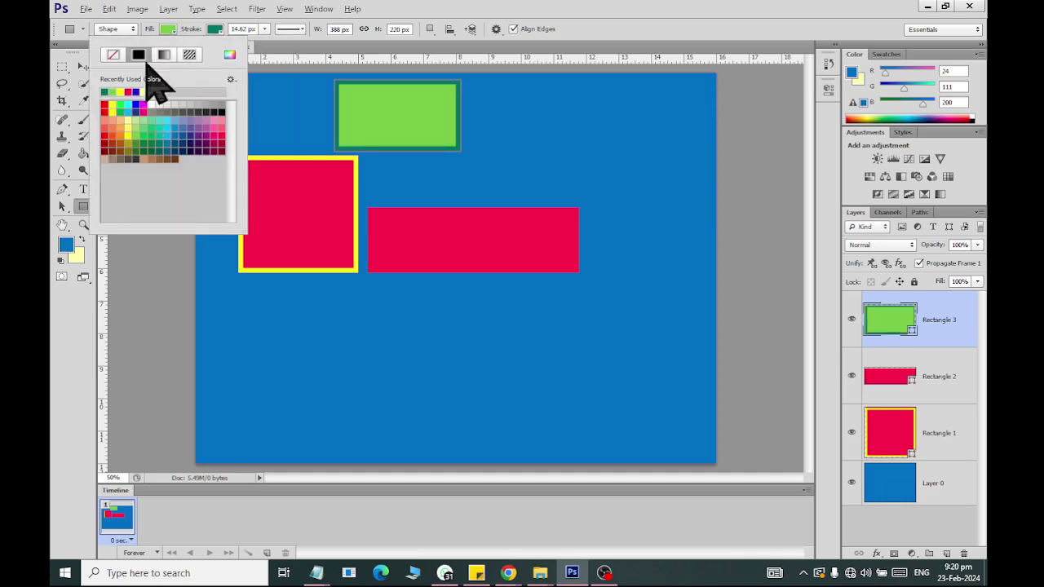
pyautogui.click(113, 55)
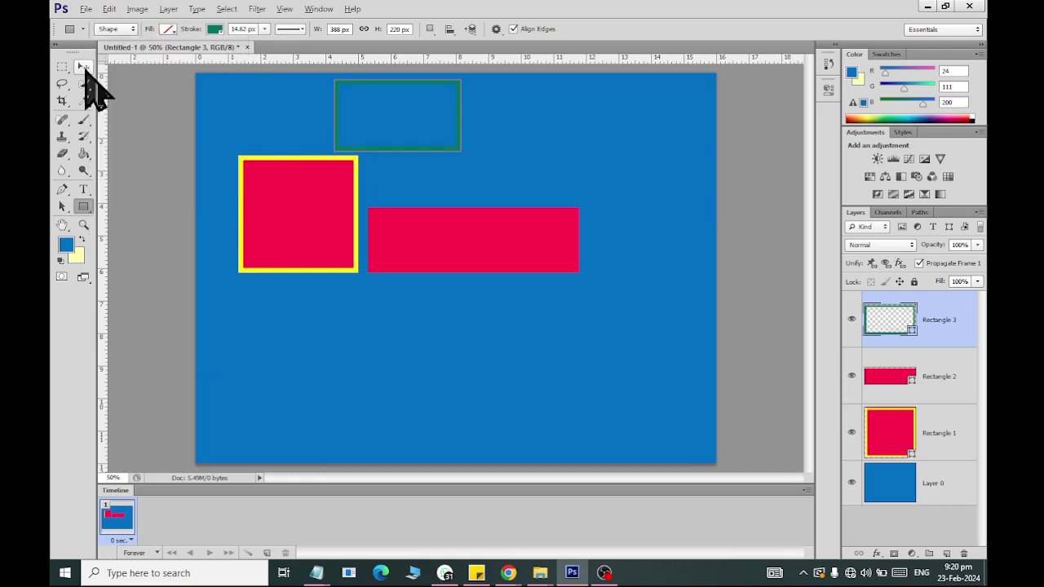
pyautogui.click(83, 67)
pyautogui.moveTo(407, 87); pyautogui.dragTo(466, 136)
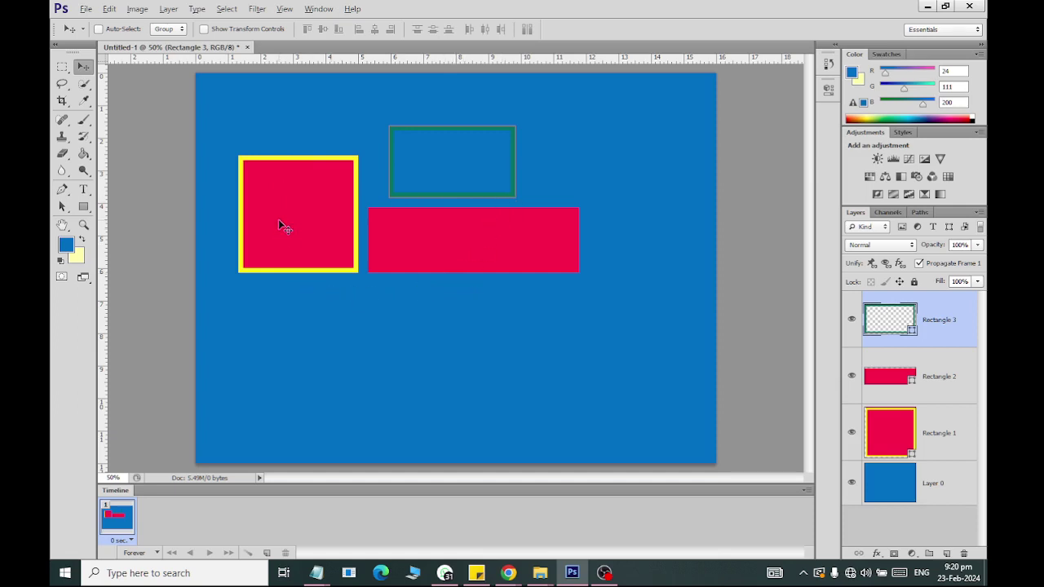
# - Stretch Rectangle 1 into a tall panel with Ctrl+T and move it to the top-left
pyautogui.click(940, 438)
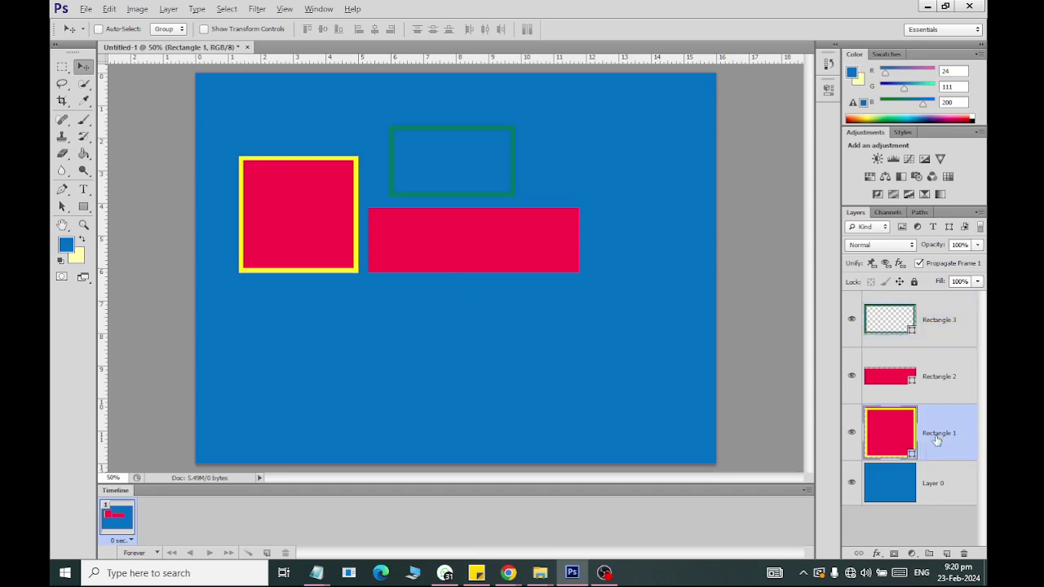
pyautogui.hotkey('ctrl', 't')
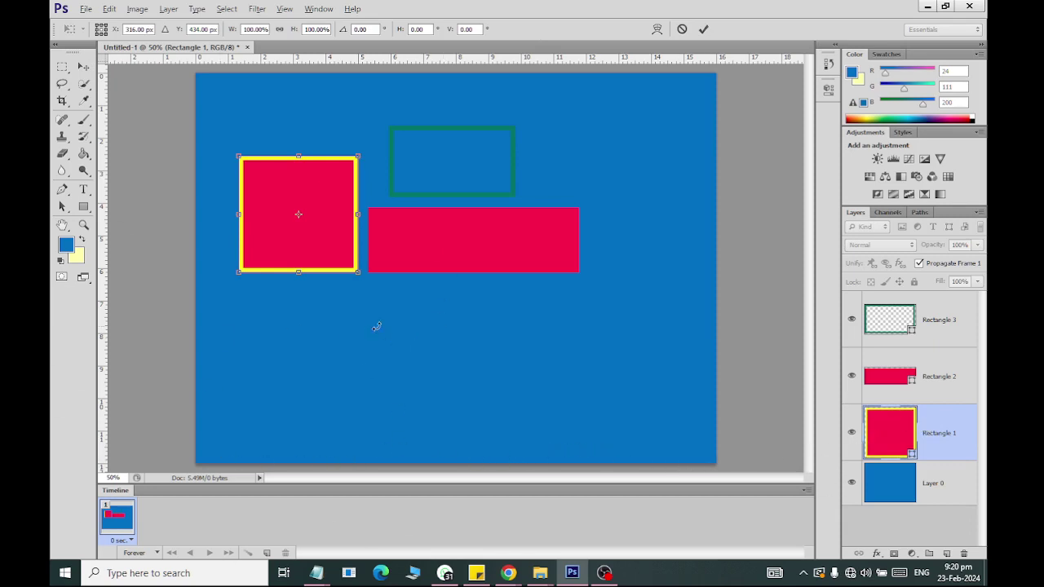
pyautogui.moveTo(357, 273)
pyautogui.mouseDown()
pyautogui.moveTo(335, 436)
pyautogui.moveTo(419, 201)
pyautogui.moveTo(344, 310)
pyautogui.moveTo(368, 303)
pyautogui.moveTo(359, 337)
pyautogui.mouseUp()
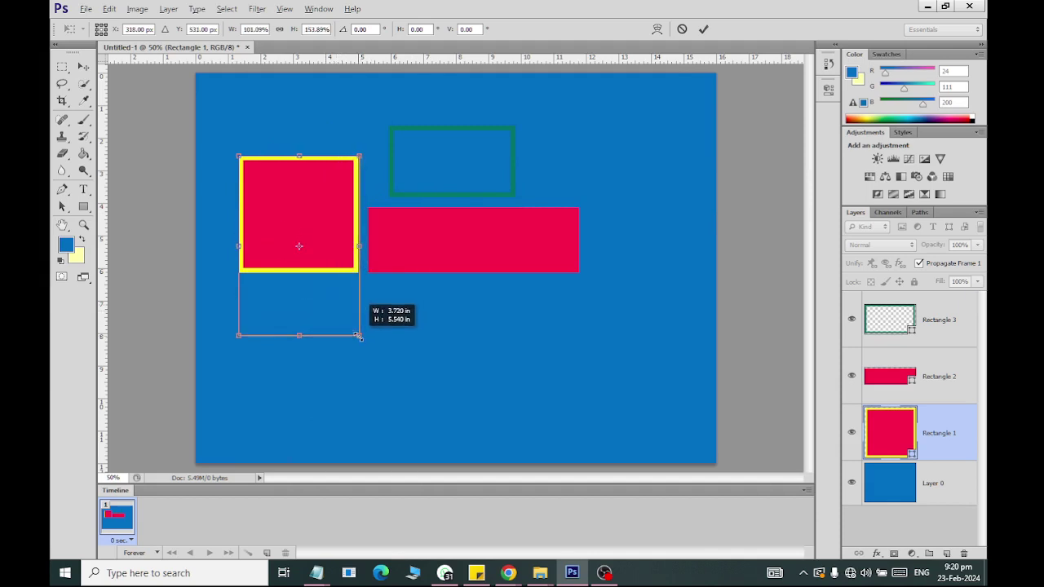
pyautogui.click(83, 66)
pyautogui.click(453, 221)
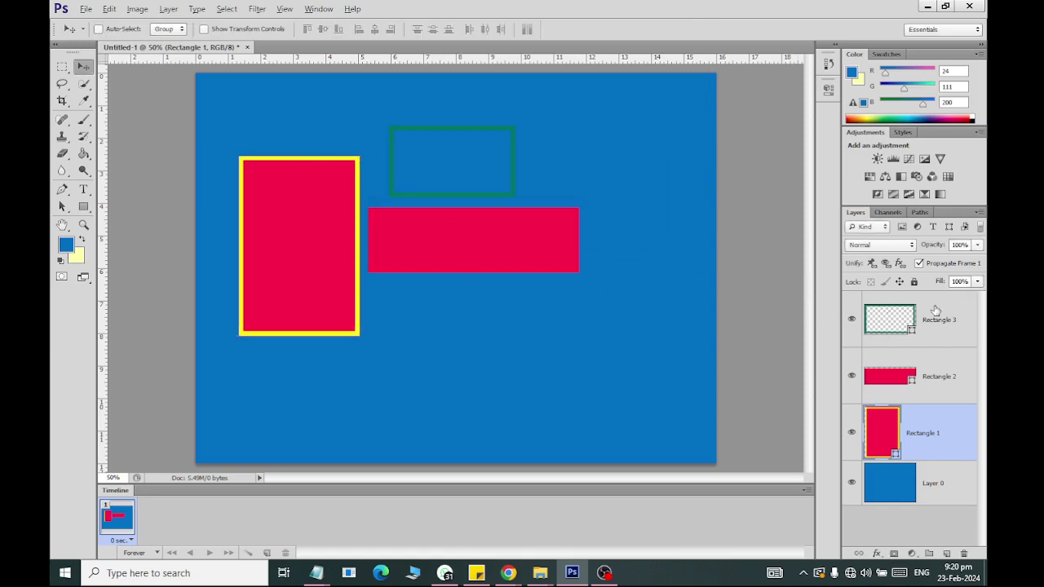
pyautogui.moveTo(323, 280); pyautogui.dragTo(289, 209)
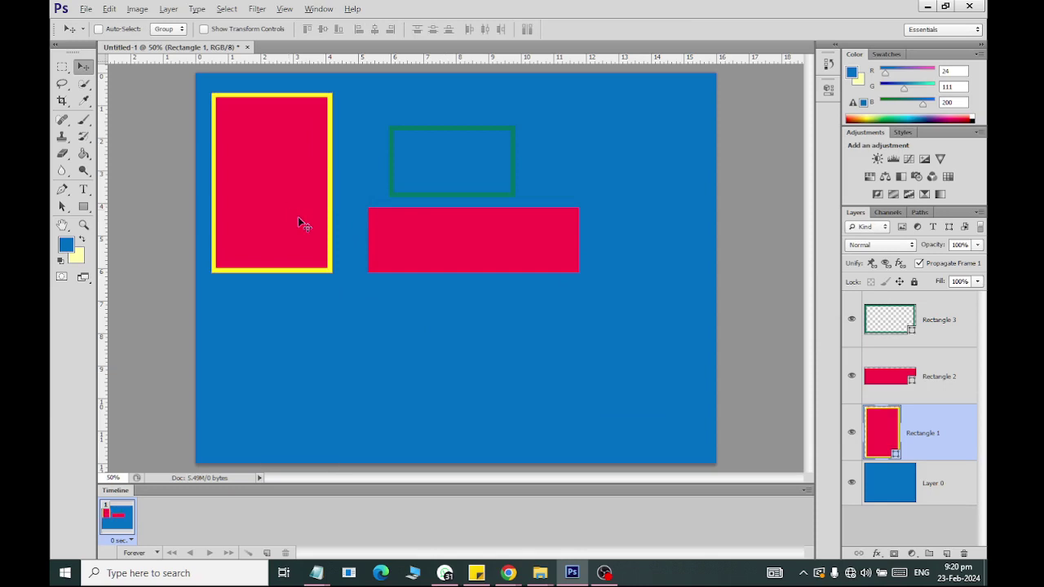
# - Move the red bar below the tall panel and place the teal outline beside it
pyautogui.click(936, 380)
pyautogui.moveTo(473, 259)
pyautogui.mouseDown()
pyautogui.moveTo(357, 340)
pyautogui.moveTo(312, 313)
pyautogui.mouseUp()
pyautogui.click(882, 326)
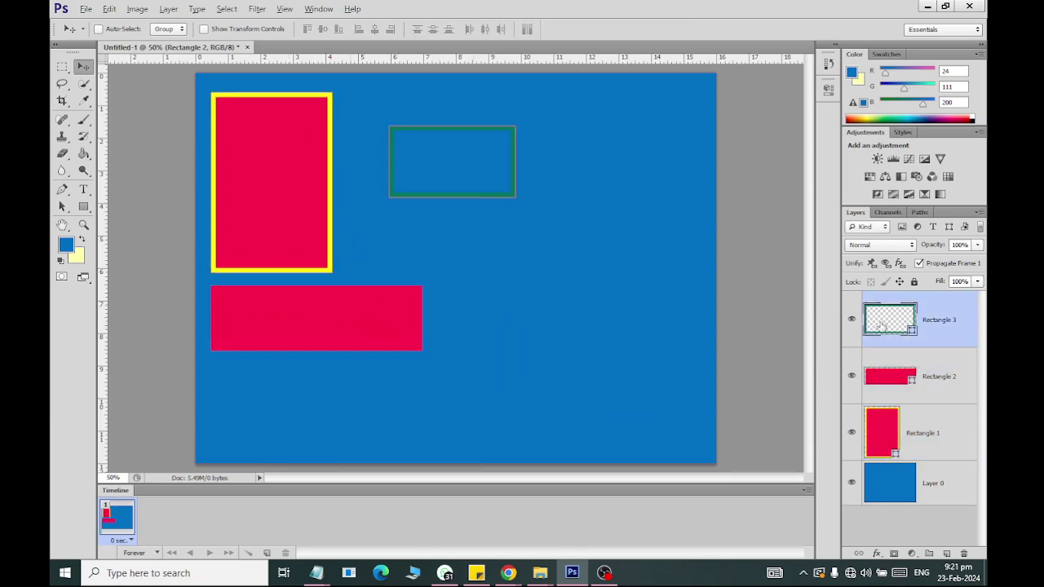
pyautogui.moveTo(460, 191)
pyautogui.mouseDown()
pyautogui.moveTo(473, 248)
pyautogui.moveTo(540, 331)
pyautogui.moveTo(517, 340)
pyautogui.moveTo(517, 353)
pyautogui.mouseUp()
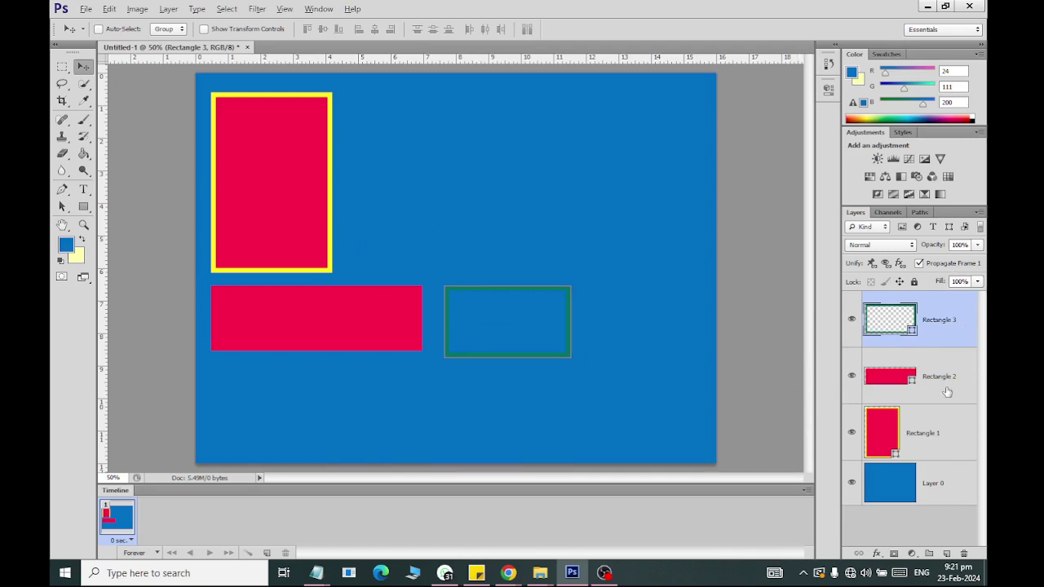
# - Delete the practice rectangles and draw a large red rounded rectangle, adjusting its corner radius
pyautogui.press('Delete')
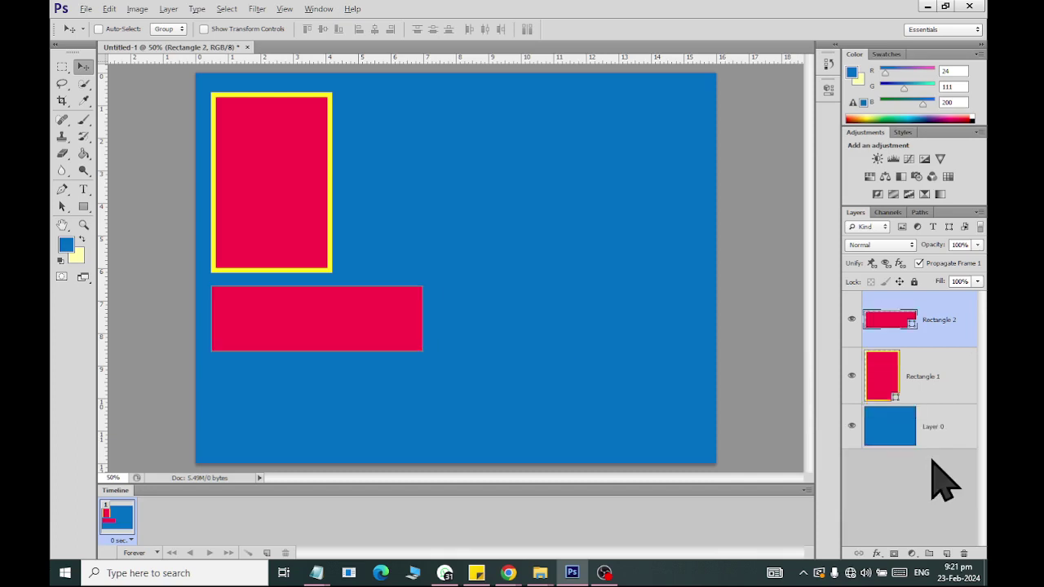
pyautogui.press('Delete')
pyautogui.press('Delete')
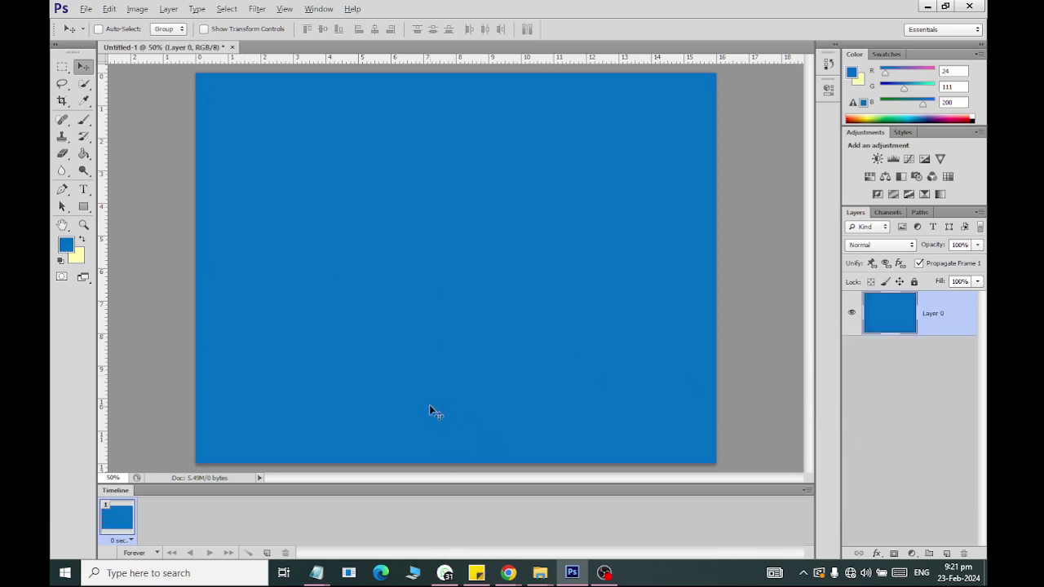
pyautogui.click(84, 208)
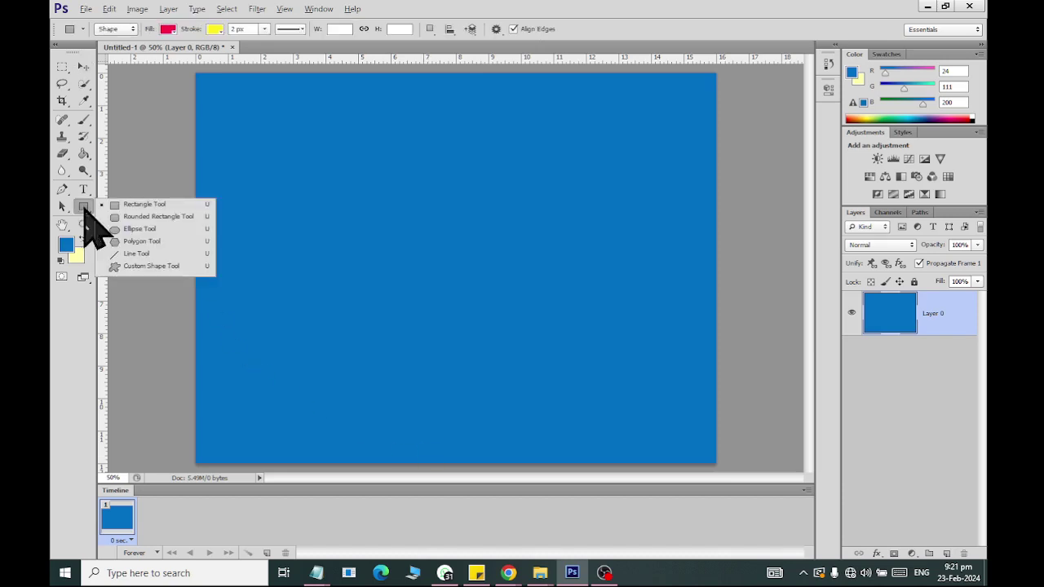
pyautogui.click(128, 217)
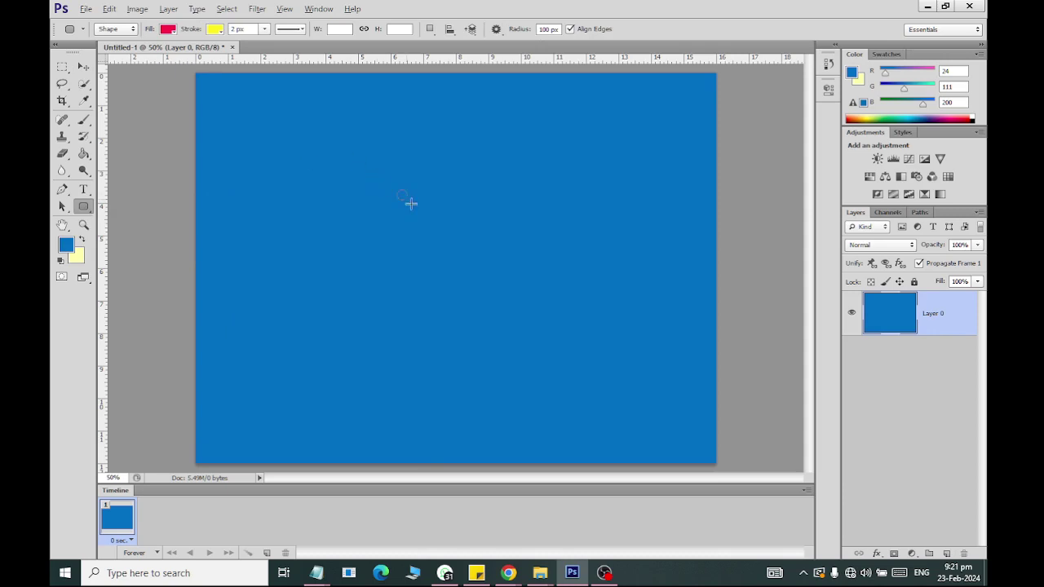
pyautogui.moveTo(403, 196); pyautogui.dragTo(579, 288)
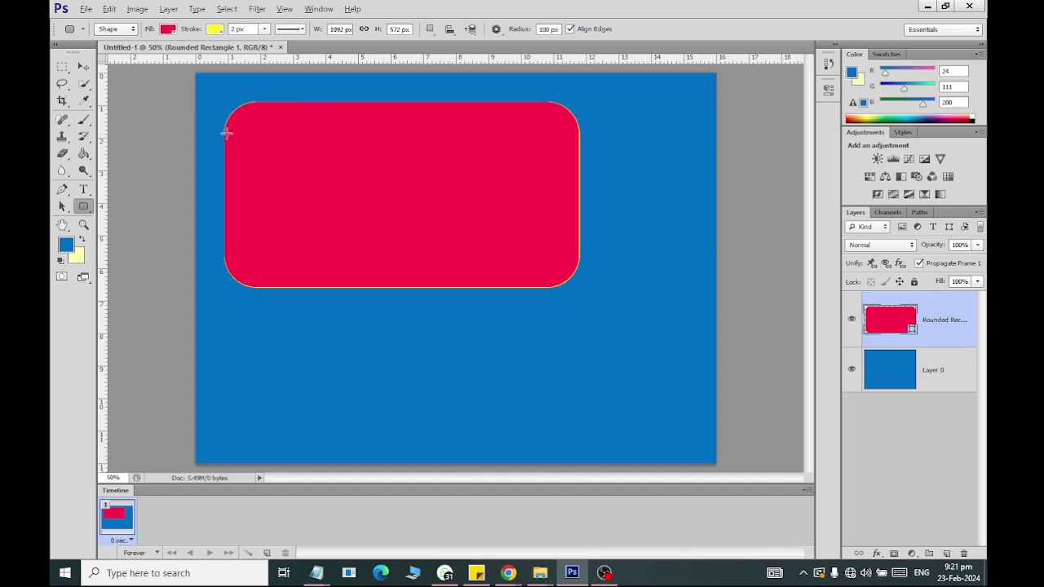
pyautogui.click(551, 28)
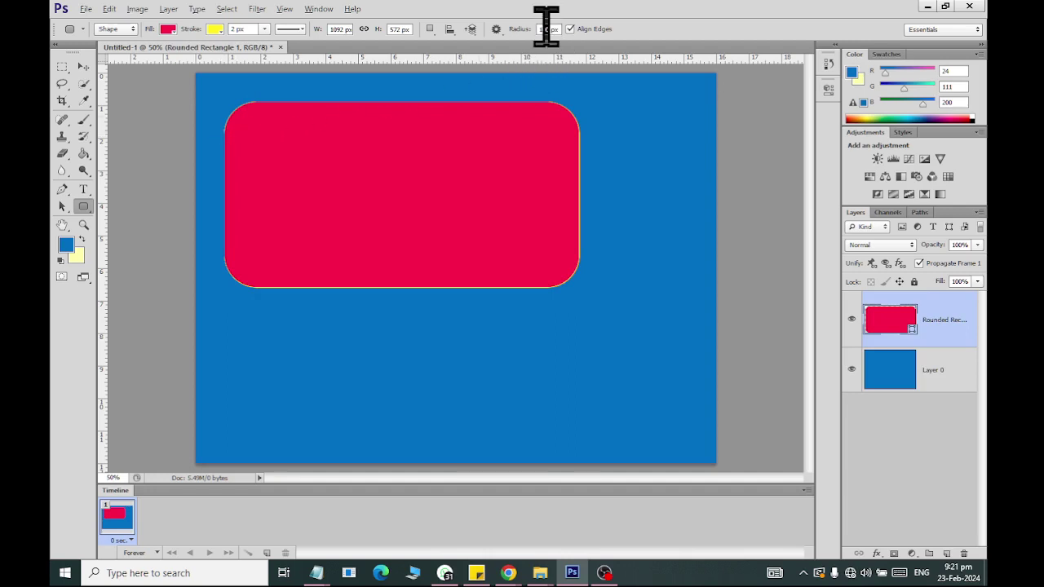
pyautogui.doubleClick(537, 28)
pyautogui.write('50')
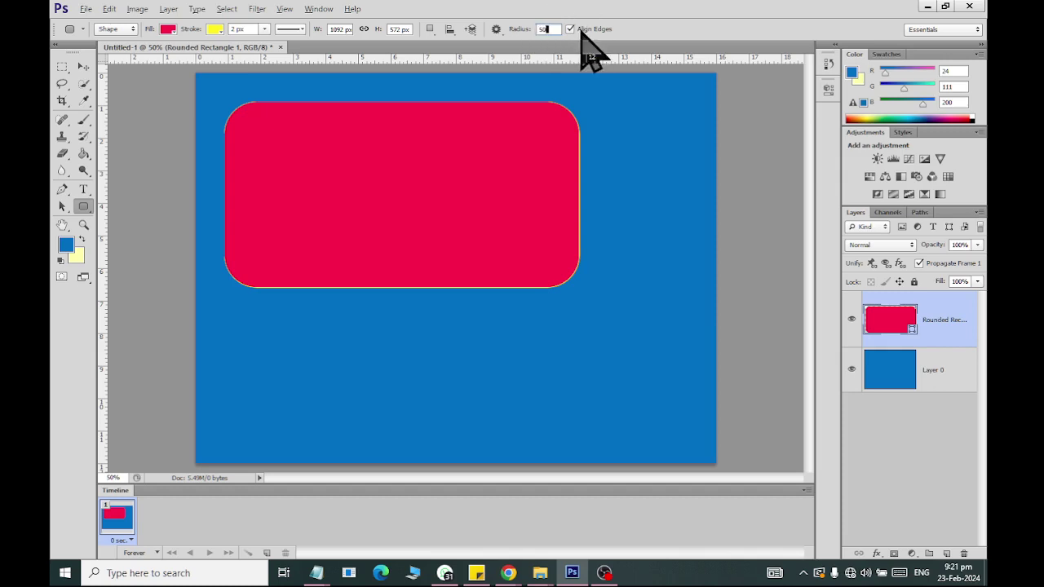
pyautogui.press('Return')
# - Draw two more trial rounded rectangles and move the newest one down and right
pyautogui.moveTo(218, 296); pyautogui.dragTo(388, 385)
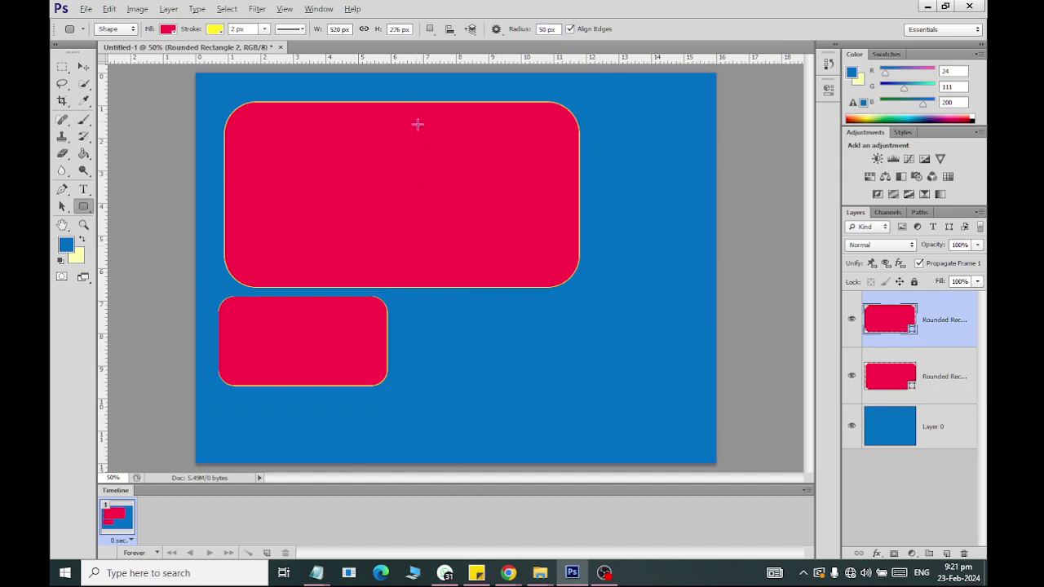
pyautogui.click(556, 29)
pyautogui.write('10')
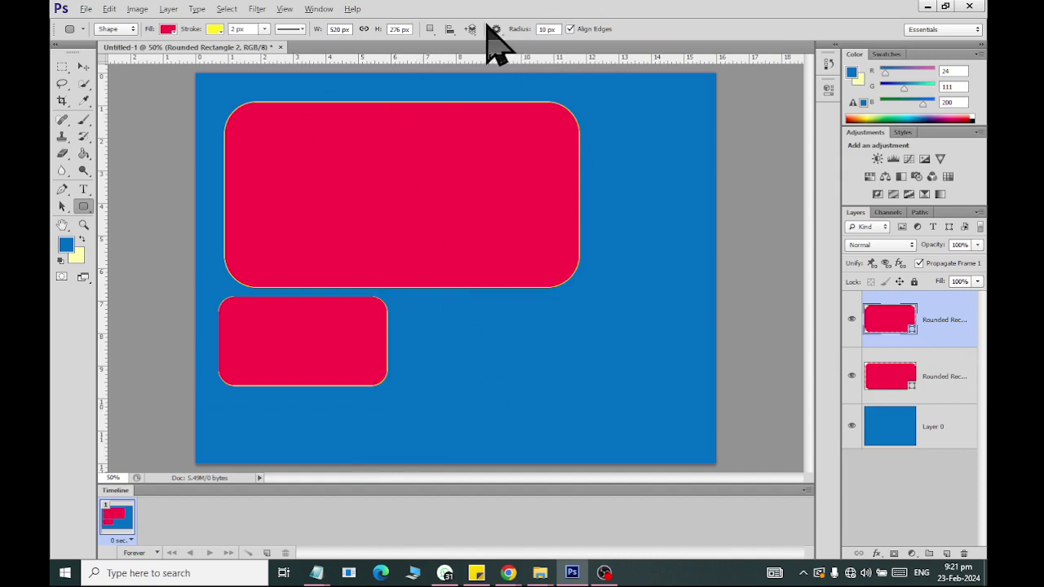
pyautogui.moveTo(461, 302); pyautogui.dragTo(596, 397)
pyautogui.click(83, 66)
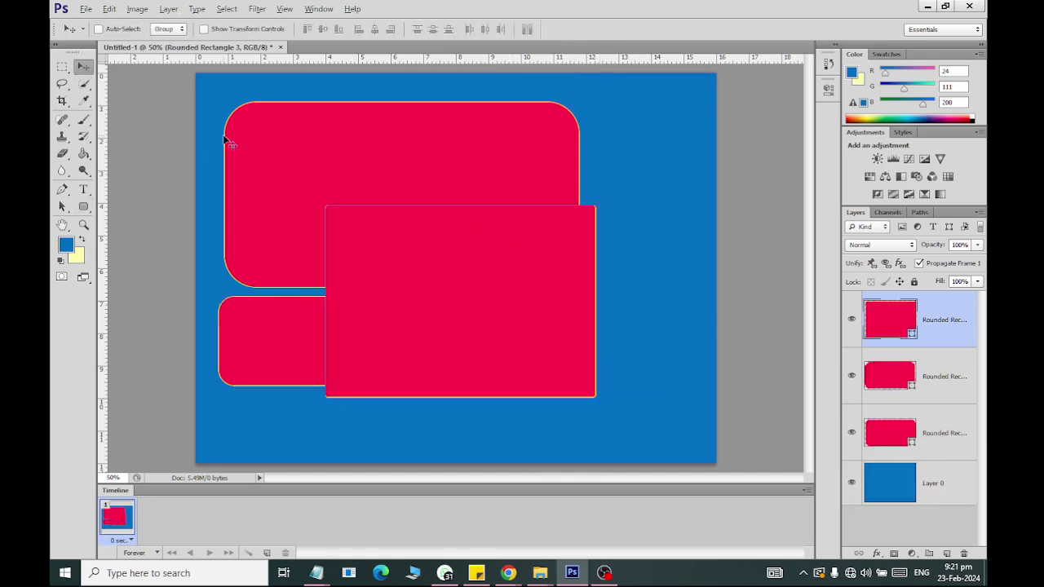
pyautogui.moveTo(460, 299)
pyautogui.mouseDown()
pyautogui.moveTo(553, 334)
pyautogui.moveTo(531, 347)
pyautogui.moveTo(530, 338)
pyautogui.mouseUp()
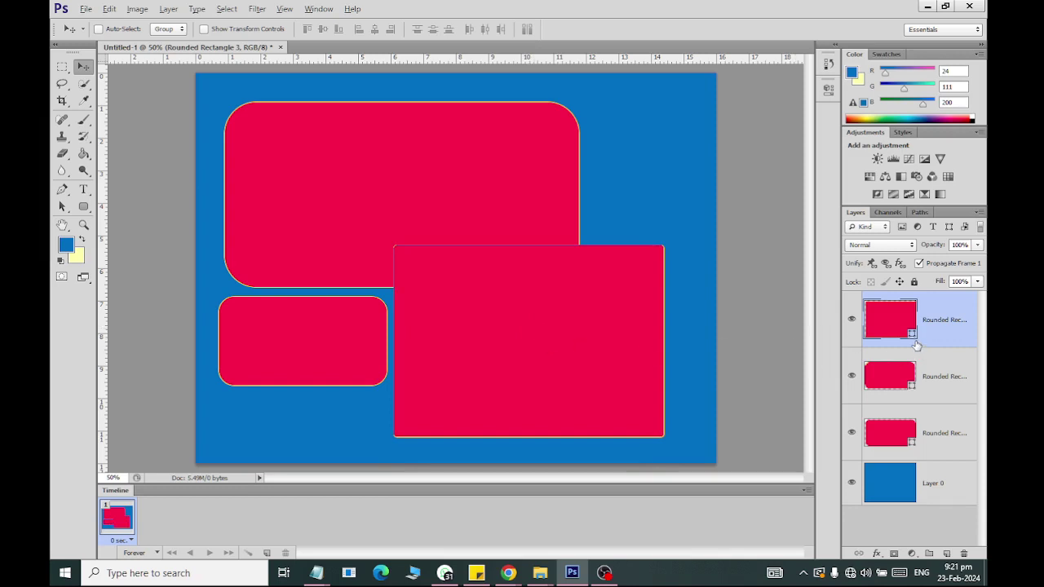
# - Delete the trial shapes and draw a long 100 px-radius pill banner near the poster's top
pyautogui.press('Delete')
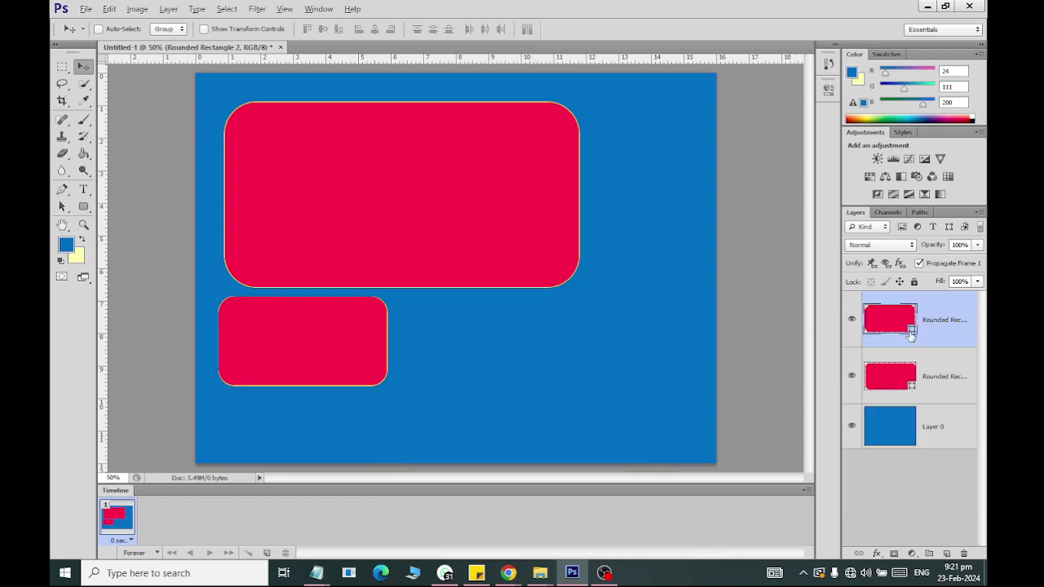
pyautogui.press('Delete')
pyautogui.press('Delete')
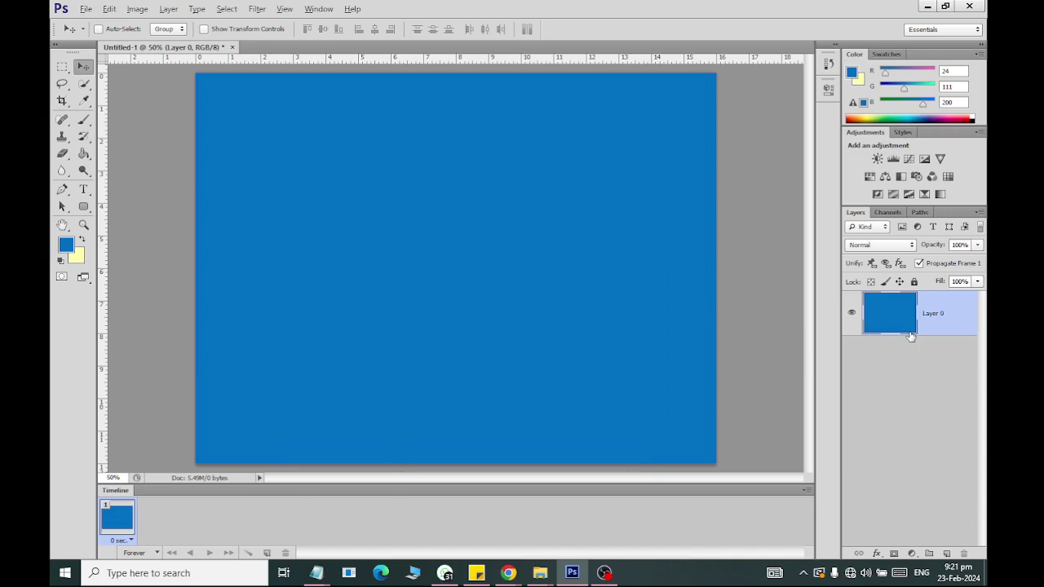
pyautogui.click(83, 207)
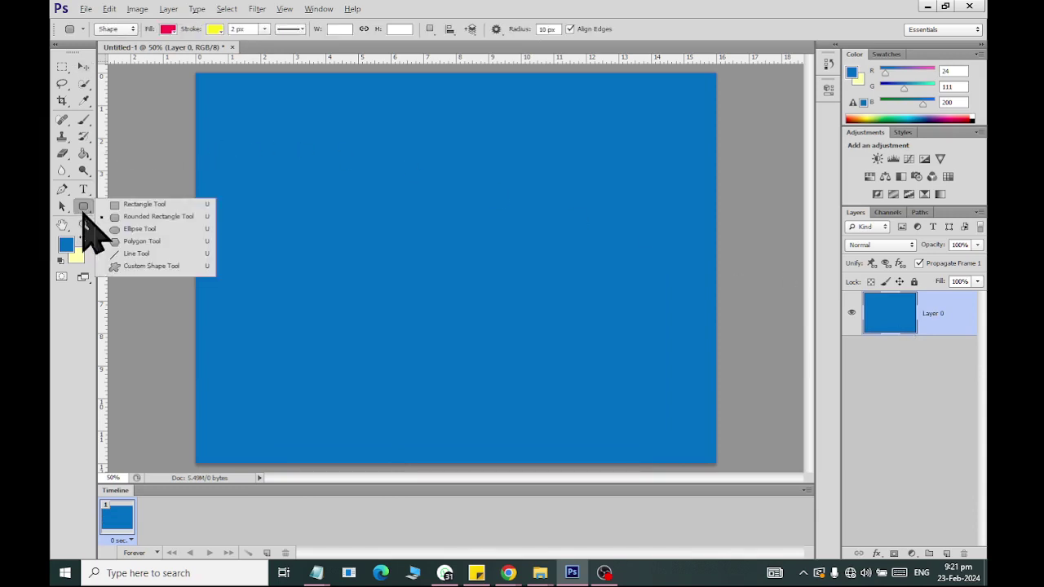
pyautogui.click(139, 215)
pyautogui.doubleClick(553, 30)
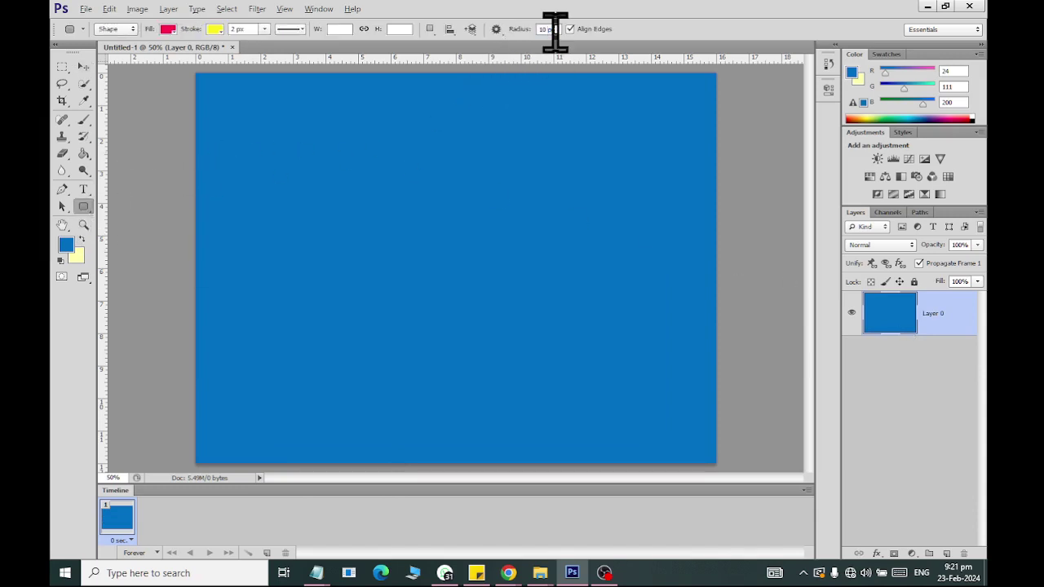
pyautogui.moveTo(555, 29); pyautogui.dragTo(541, 30)
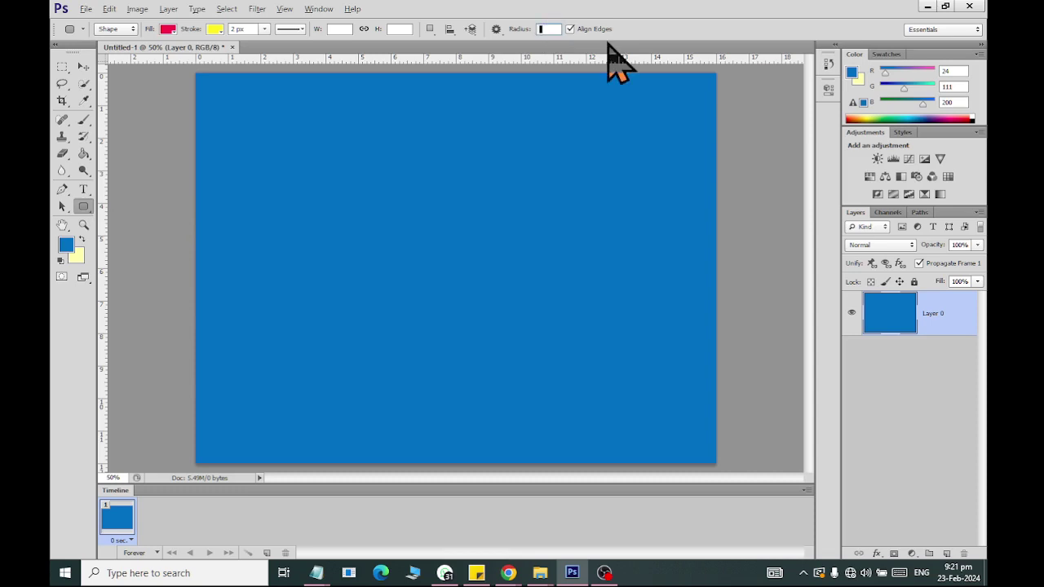
pyautogui.write('100')
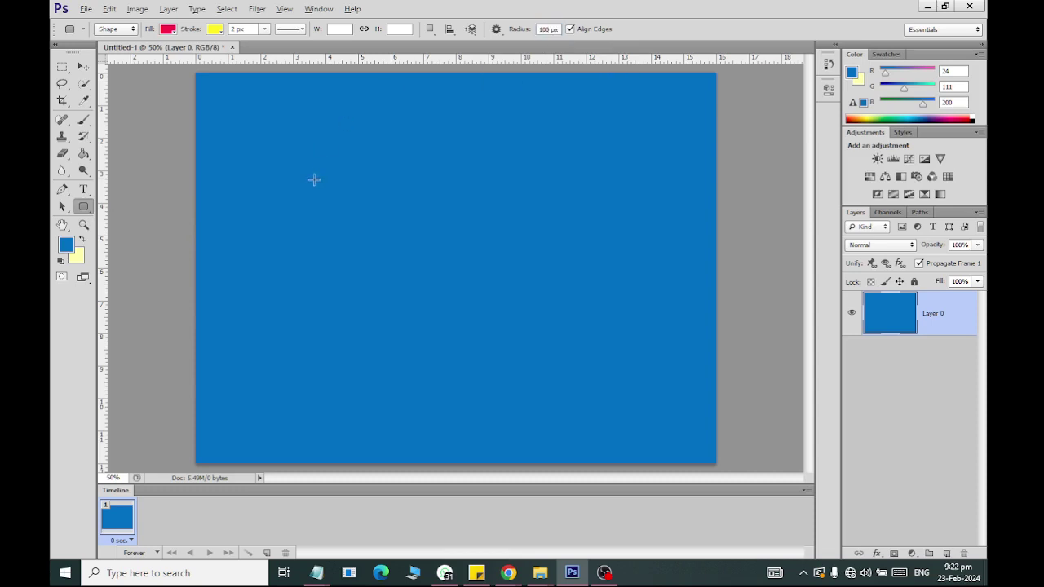
pyautogui.moveTo(342, 240); pyautogui.dragTo(565, 270)
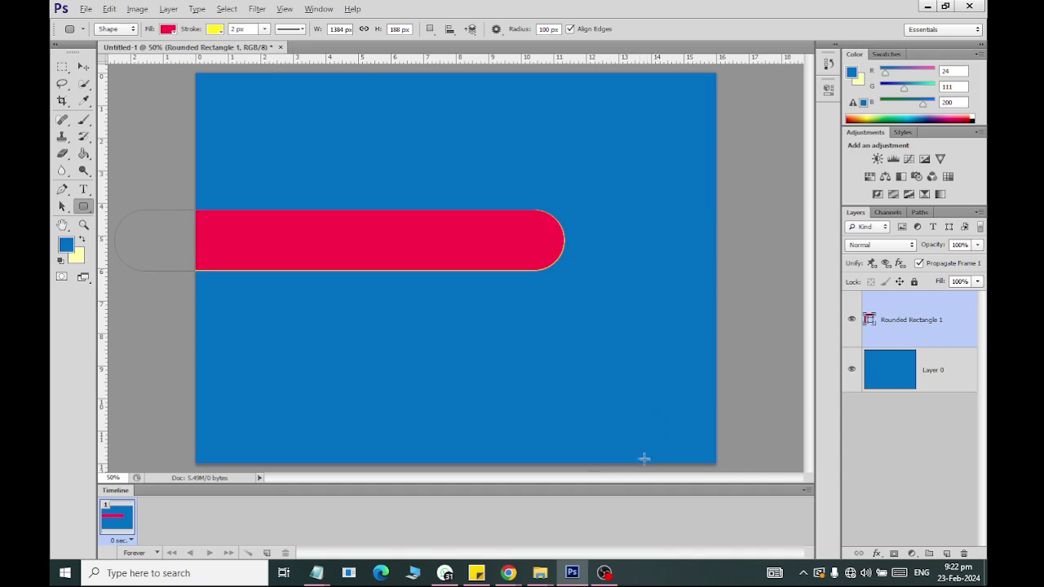
pyautogui.click(84, 66)
pyautogui.moveTo(334, 261); pyautogui.dragTo(456, 172)
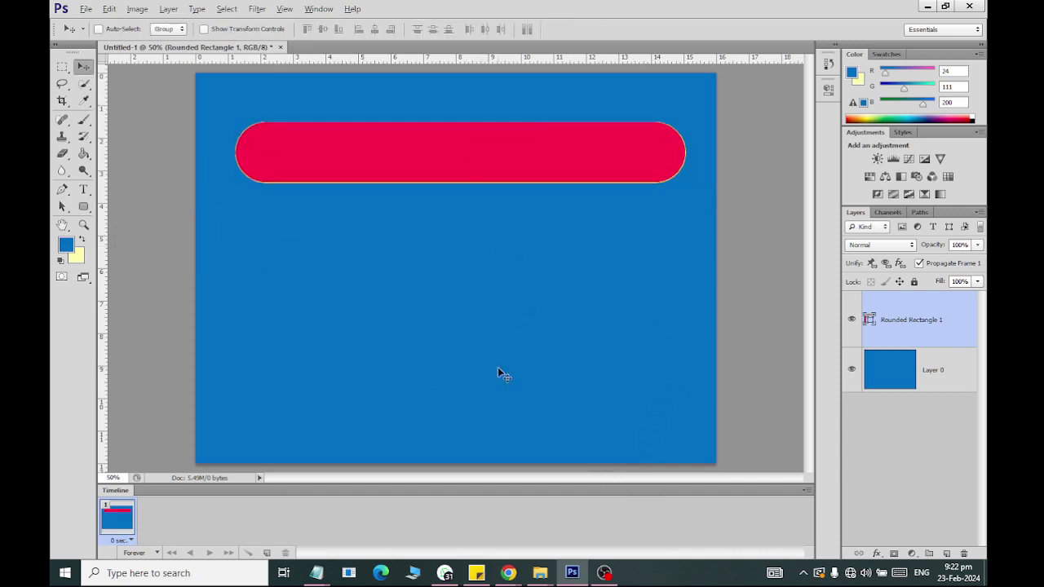
# - Draw a large circle and two small circles below the banner with the Ellipse tool
pyautogui.click(83, 207)
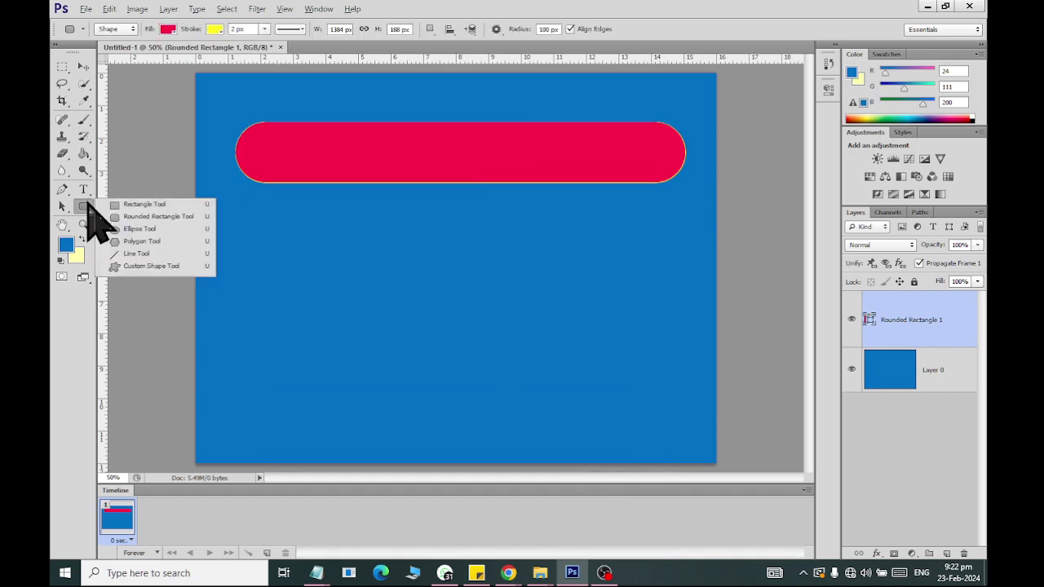
pyautogui.click(130, 229)
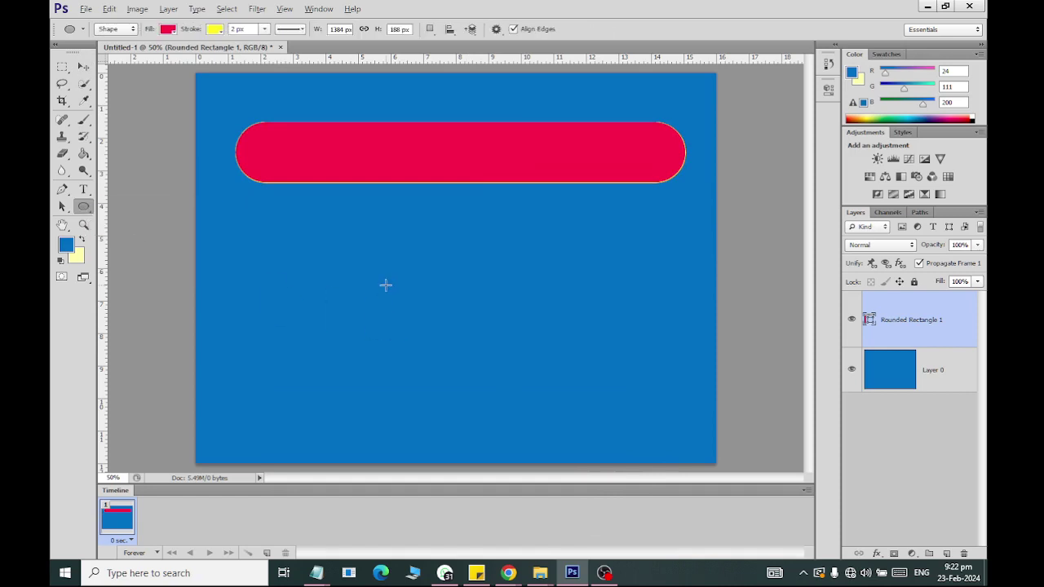
pyautogui.moveTo(392, 253)
pyautogui.mouseDown()
pyautogui.moveTo(527, 394)
pyautogui.moveTo(497, 363)
pyautogui.mouseUp()
pyautogui.press('shift')
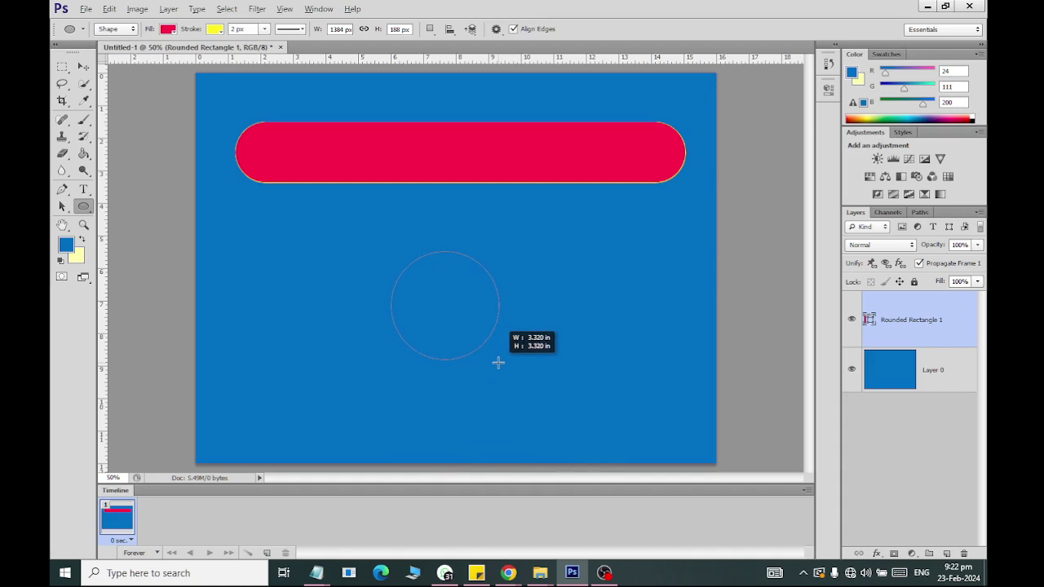
pyautogui.moveTo(498, 363); pyautogui.dragTo(537, 409)
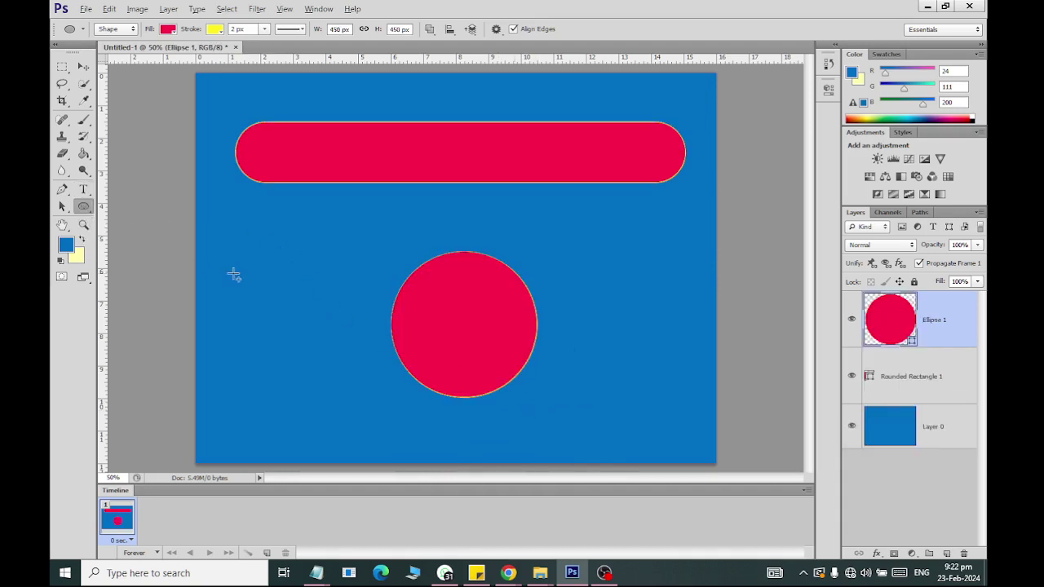
pyautogui.moveTo(238, 274); pyautogui.dragTo(277, 313)
pyautogui.moveTo(315, 355); pyautogui.dragTo(374, 416)
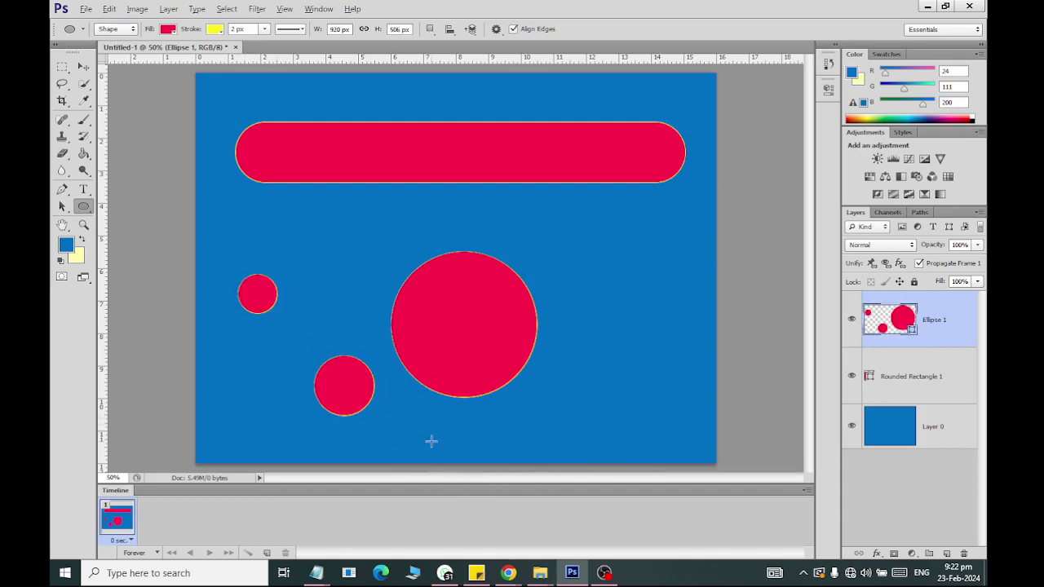
# - Add a wide ellipse and a right-side shape, then undo the most recent shapes
pyautogui.moveTo(336, 201); pyautogui.dragTo(522, 284)
pyautogui.moveTo(610, 231); pyautogui.dragTo(690, 462)
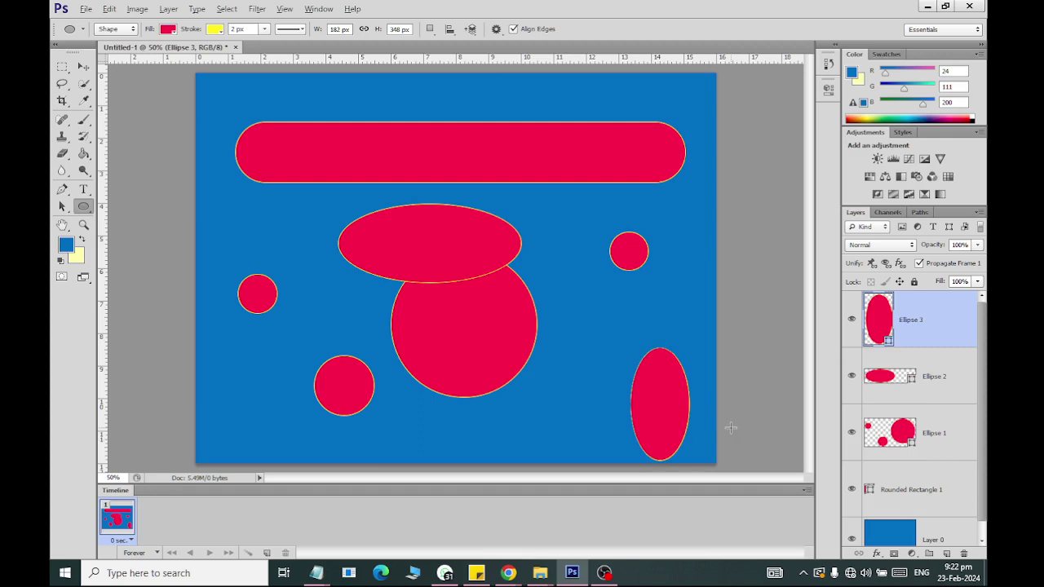
pyautogui.hotkey('ctrl', 'alt', 'z')
pyautogui.hotkey('ctrl', 'alt', 'z')
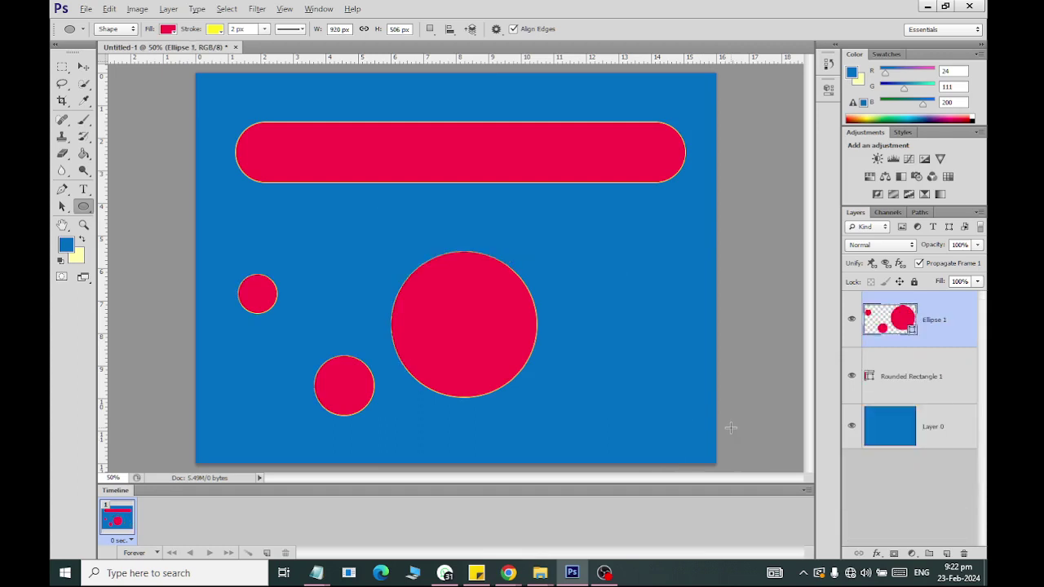
pyautogui.hotkey('ctrl', 'alt', 'z')
pyautogui.hotkey('ctrl', 'alt', 'z')
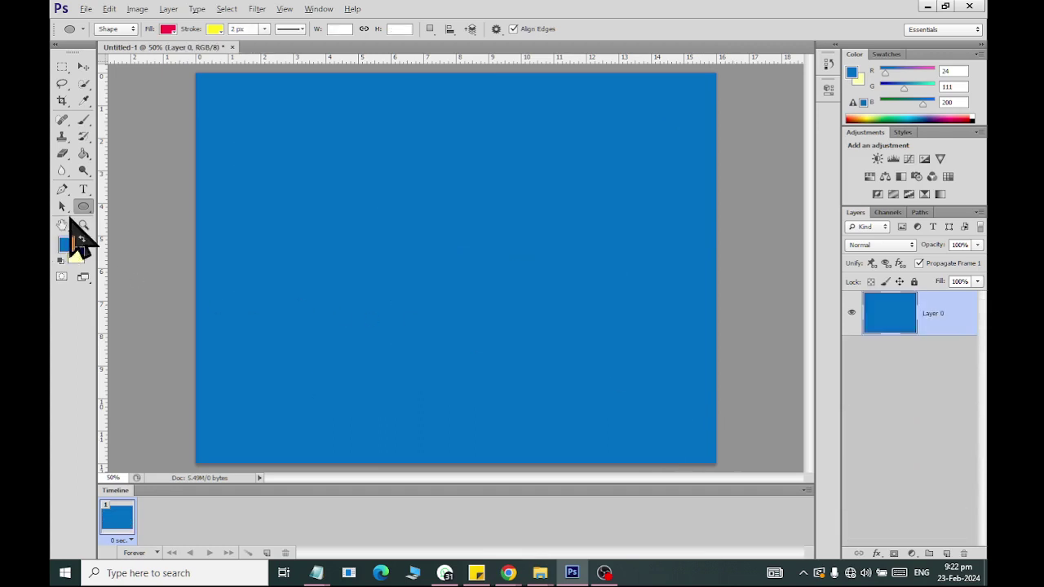
pyautogui.rightClick(83, 206)
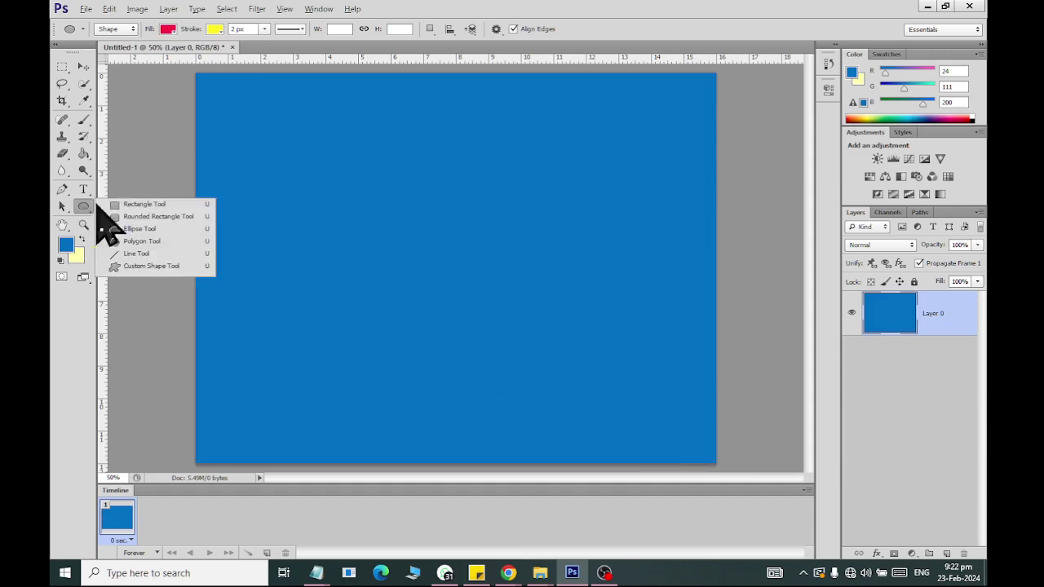
pyautogui.click(149, 242)
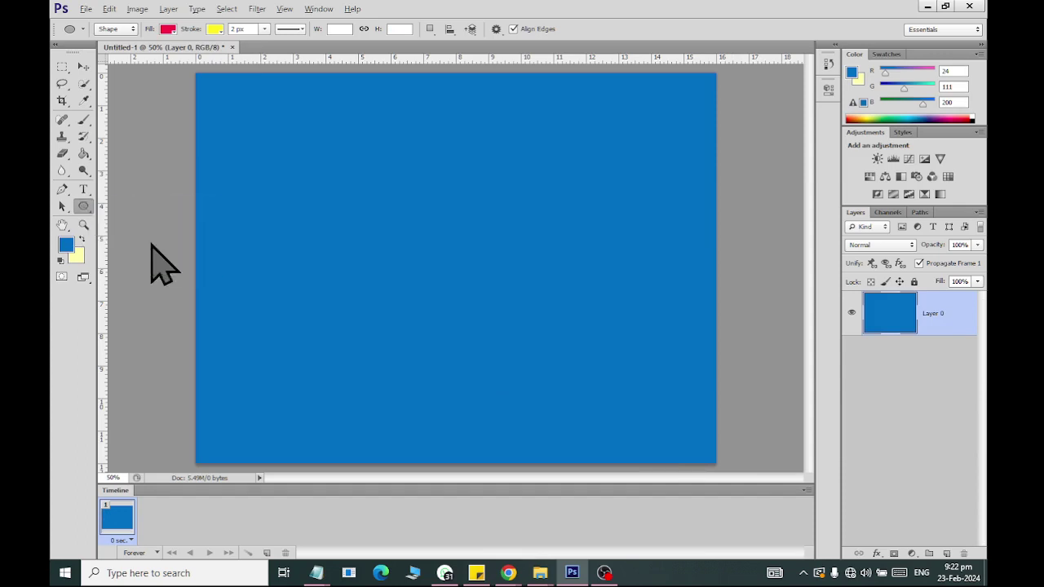
pyautogui.doubleClick(545, 30)
pyautogui.write('3')
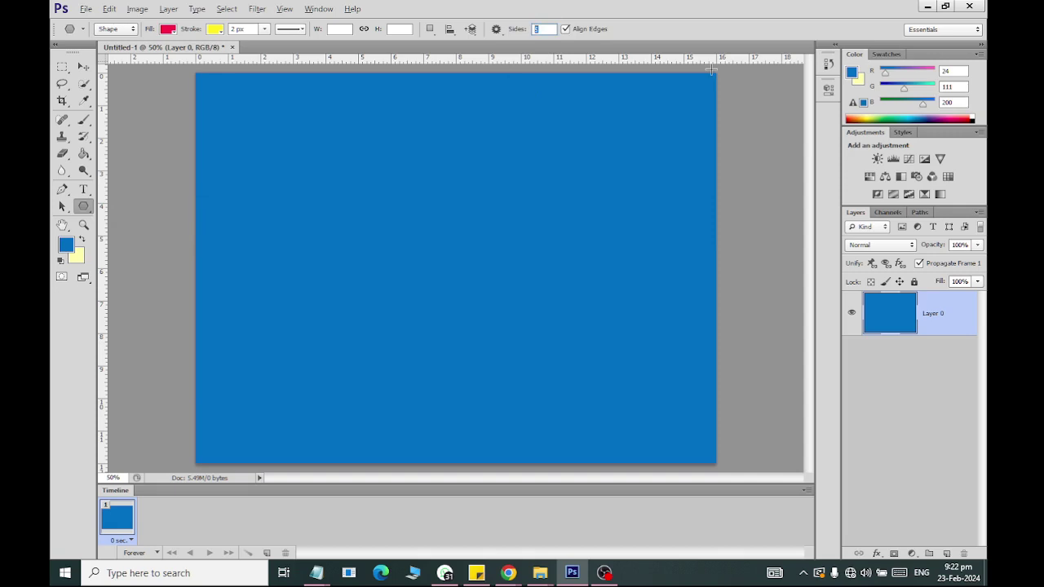
pyautogui.moveTo(456, 158); pyautogui.dragTo(546, 243)
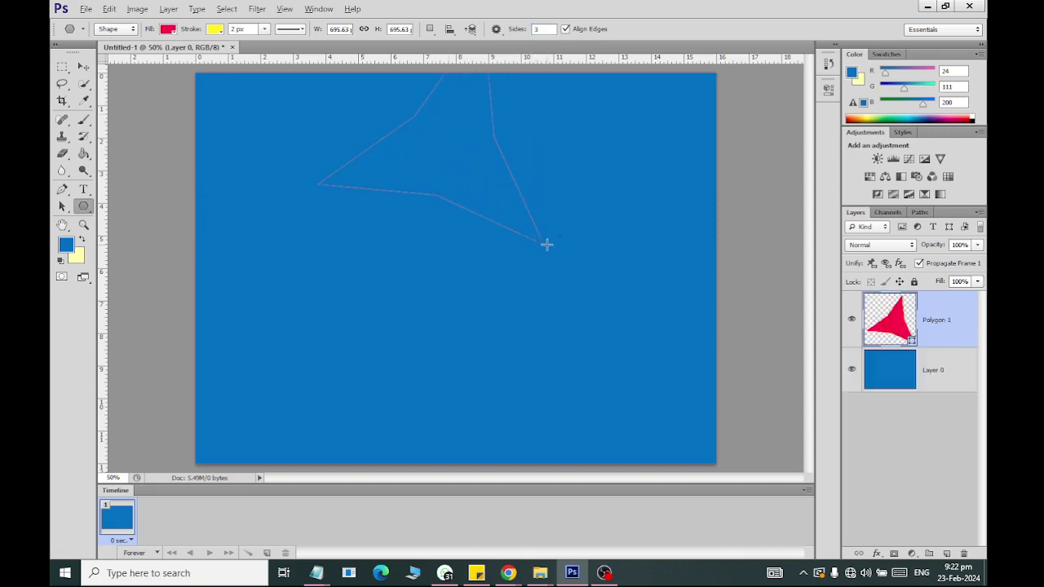
pyautogui.moveTo(346, 343); pyautogui.dragTo(409, 391)
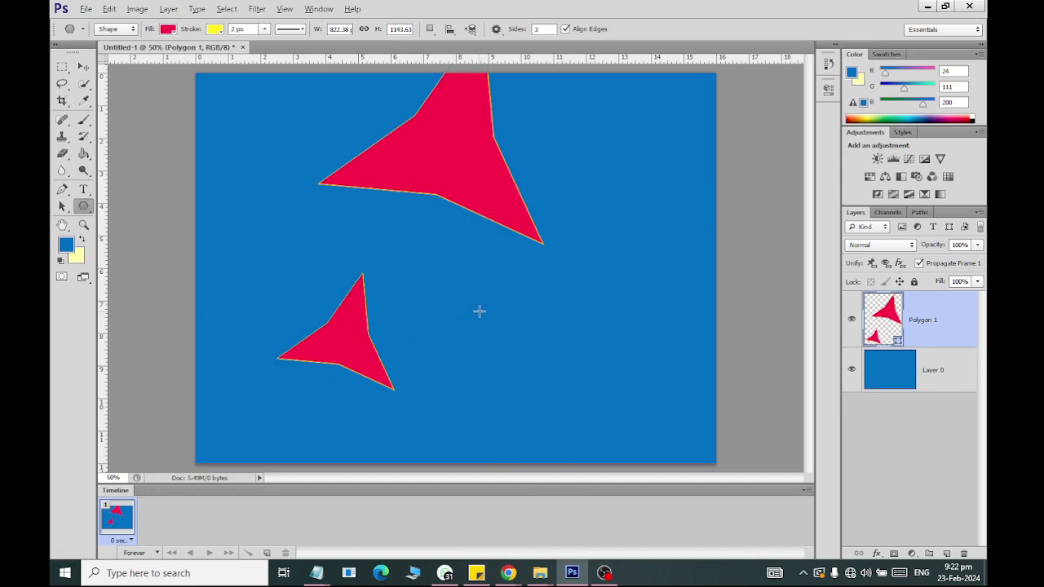
pyautogui.click(479, 312)
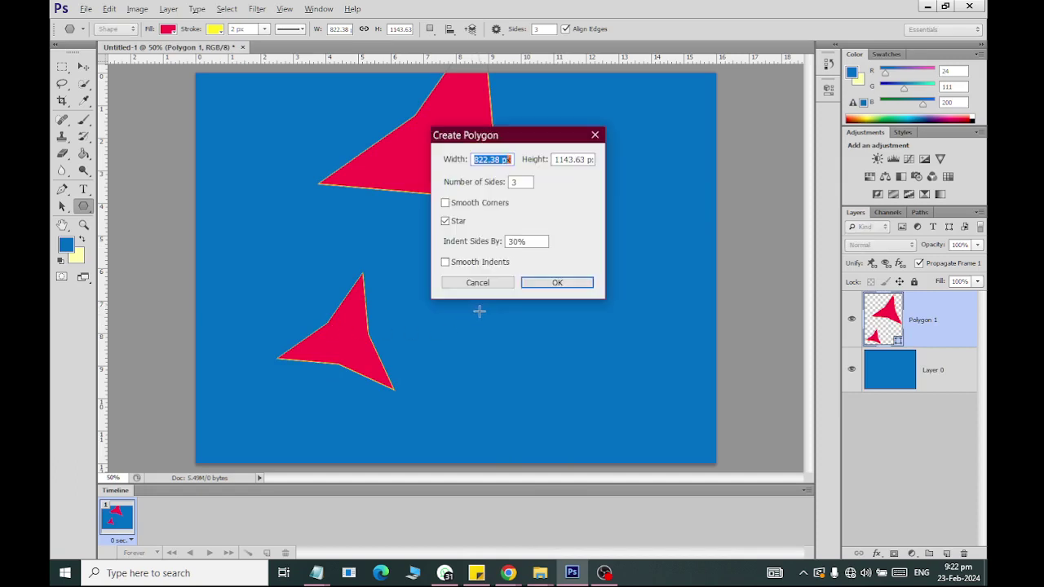
pyautogui.click(446, 221)
pyautogui.click(557, 283)
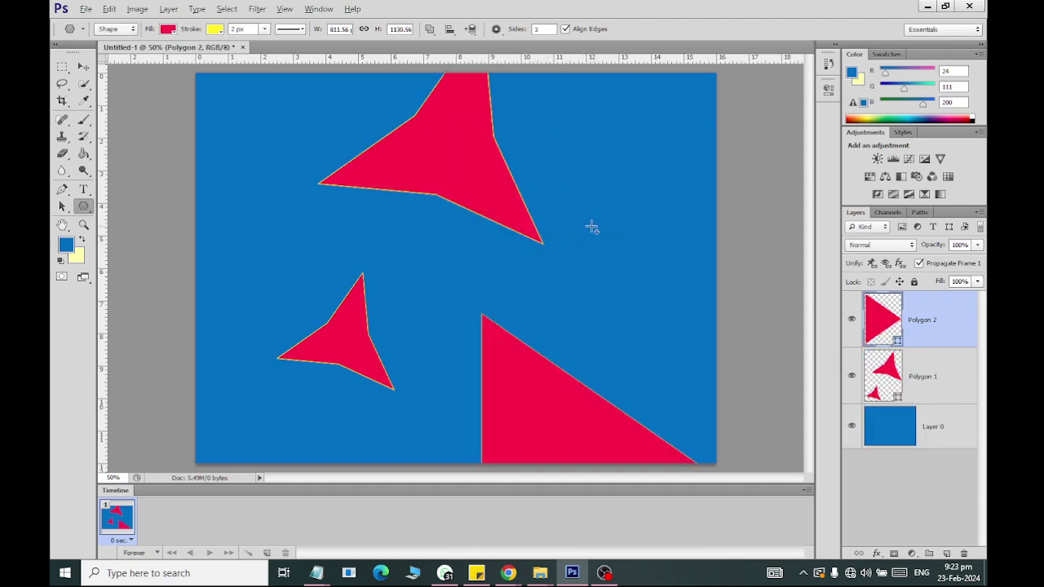
pyautogui.moveTo(592, 226); pyautogui.dragTo(661, 322)
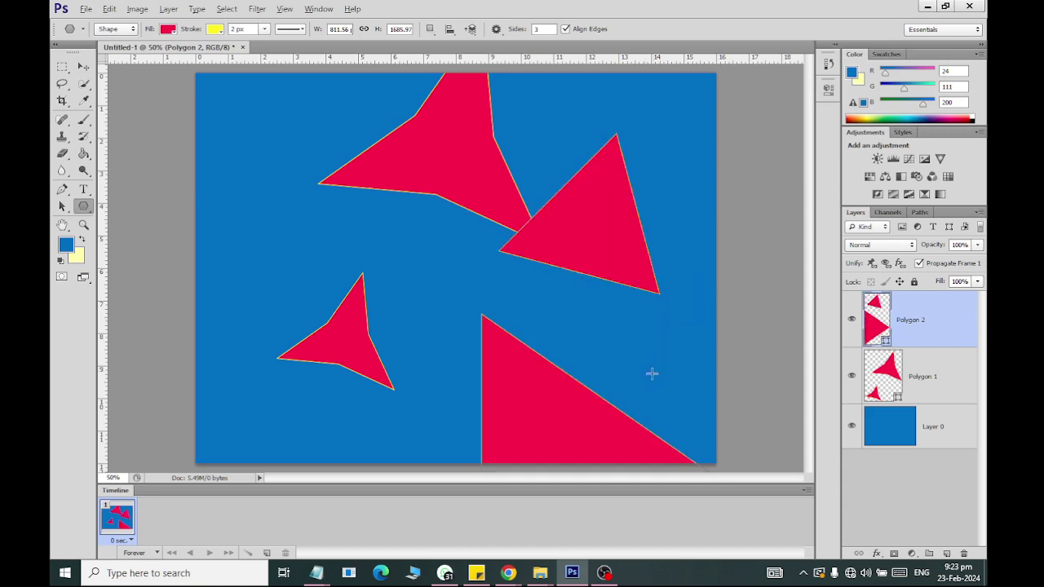
pyautogui.moveTo(376, 252); pyautogui.dragTo(358, 134)
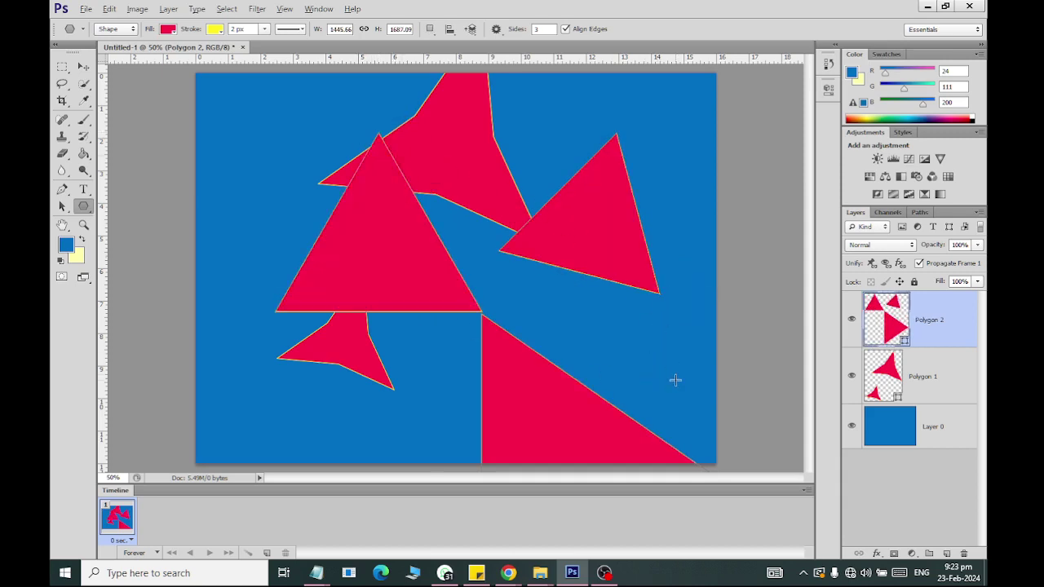
pyautogui.press('Delete')
pyautogui.press('Delete')
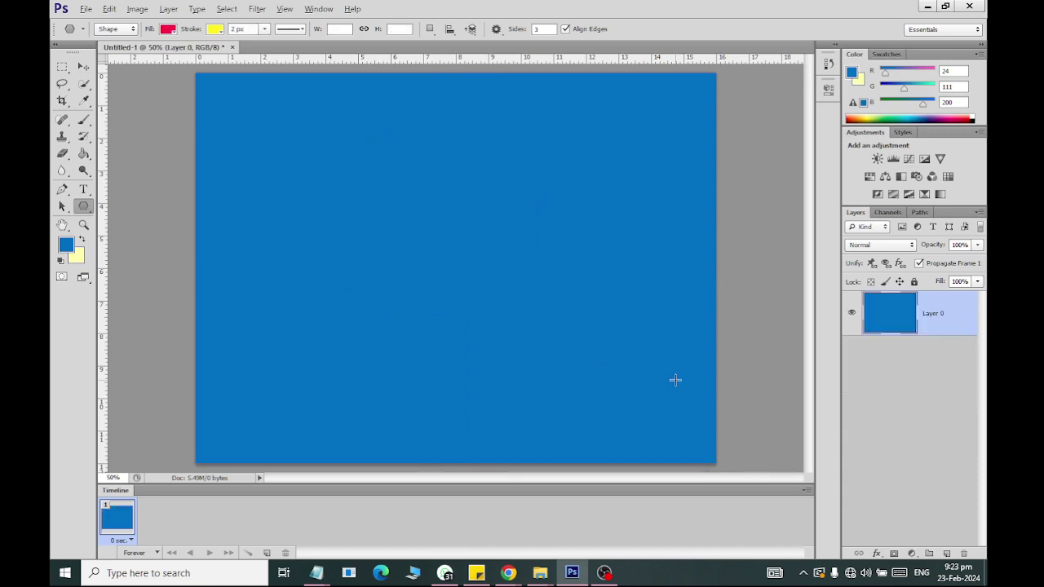
pyautogui.doubleClick(544, 28)
pyautogui.write('5')
pyautogui.moveTo(427, 262); pyautogui.dragTo(464, 133)
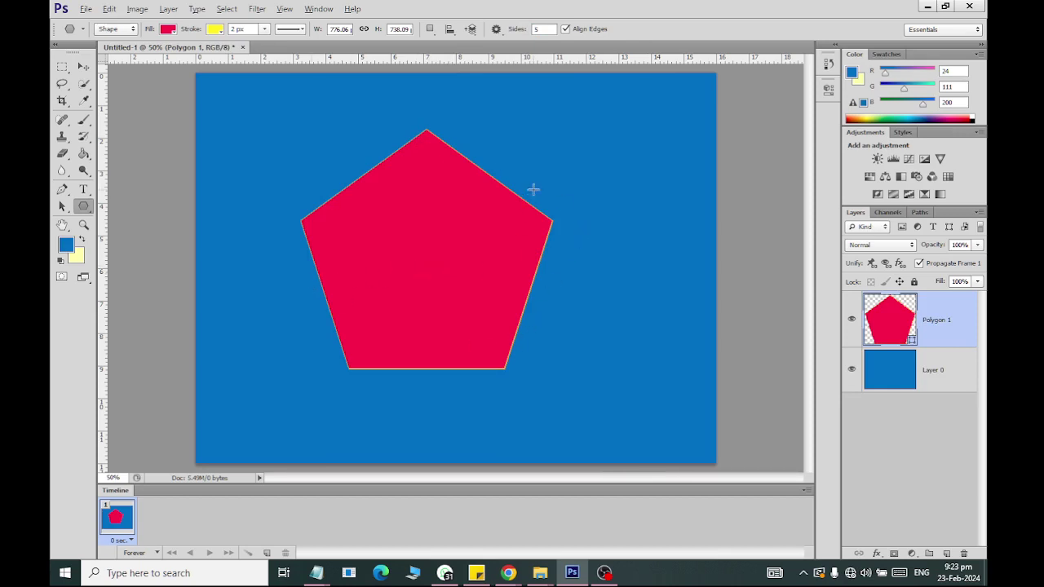
pyautogui.hotkey('ctrl', 'z')
pyautogui.doubleClick(545, 28)
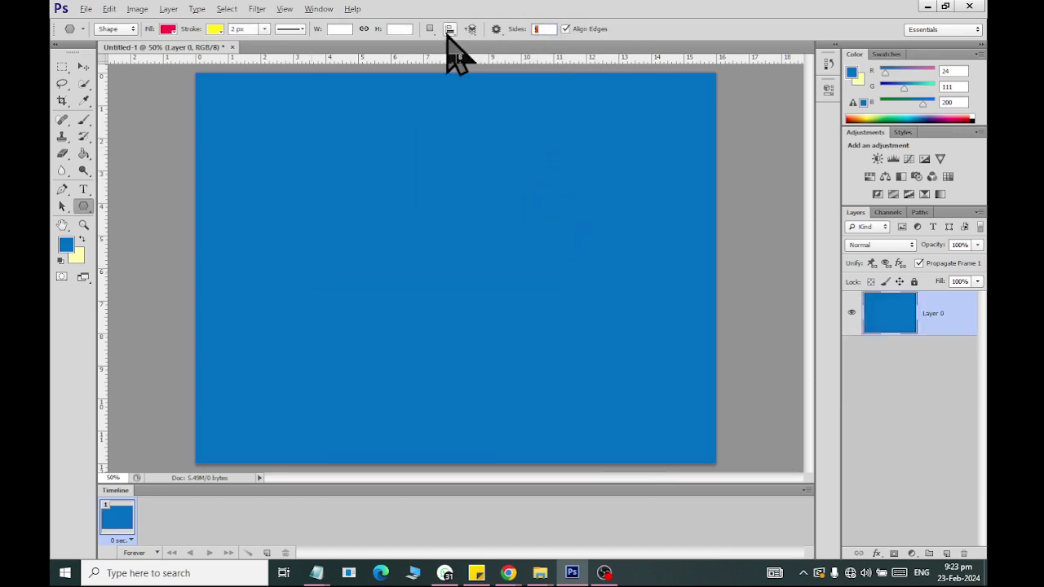
pyautogui.write('6')
pyautogui.moveTo(383, 267); pyautogui.dragTo(425, 140)
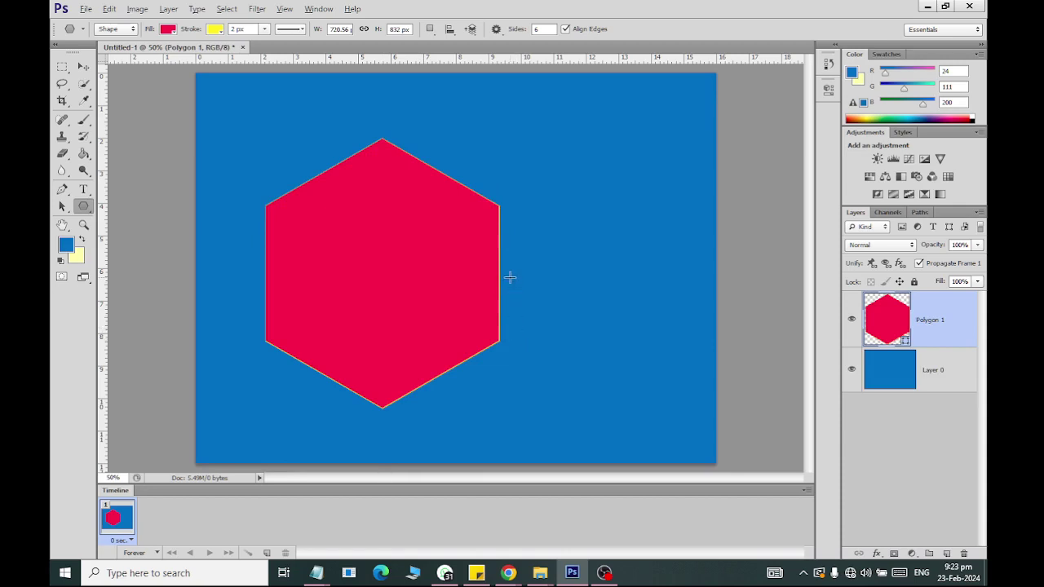
pyautogui.hotkey('ctrl', 'z')
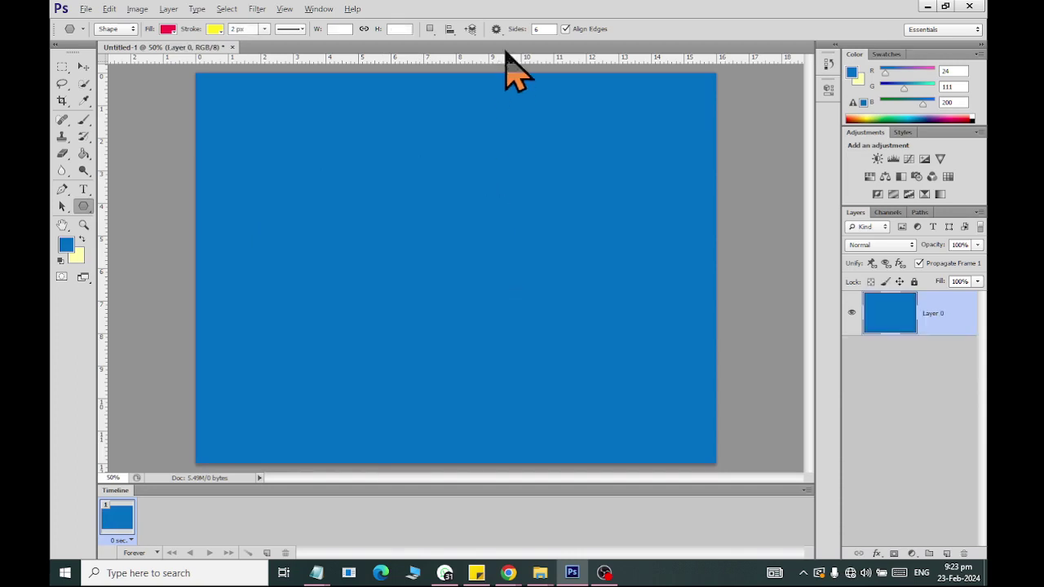
pyautogui.doubleClick(538, 28)
pyautogui.write('2')
pyautogui.moveTo(381, 323); pyautogui.dragTo(440, 156)
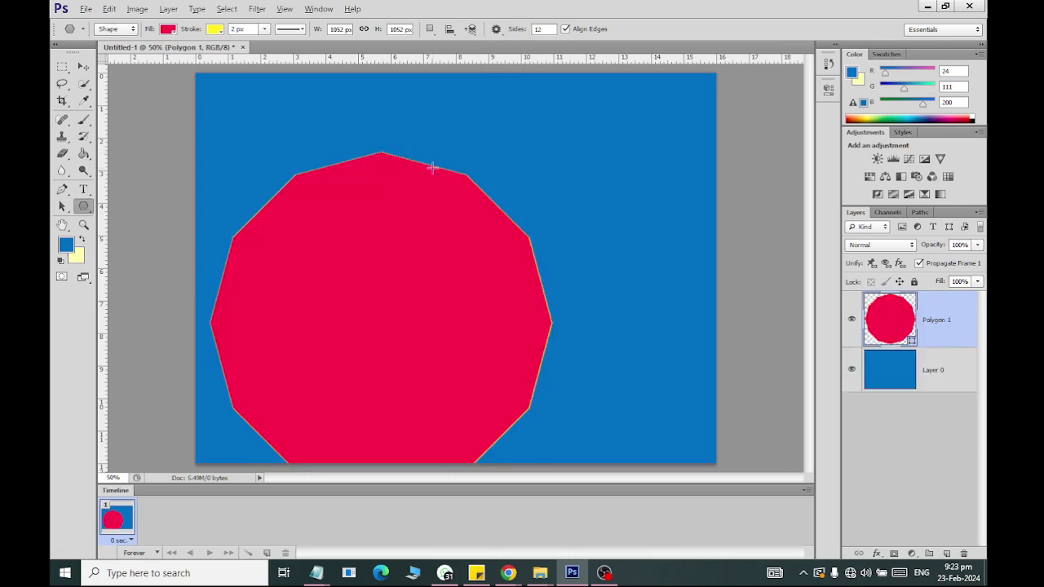
# - Undo the 12-sided polygon and create a small 12-point red star
pyautogui.hotkey('ctrl', 'z')
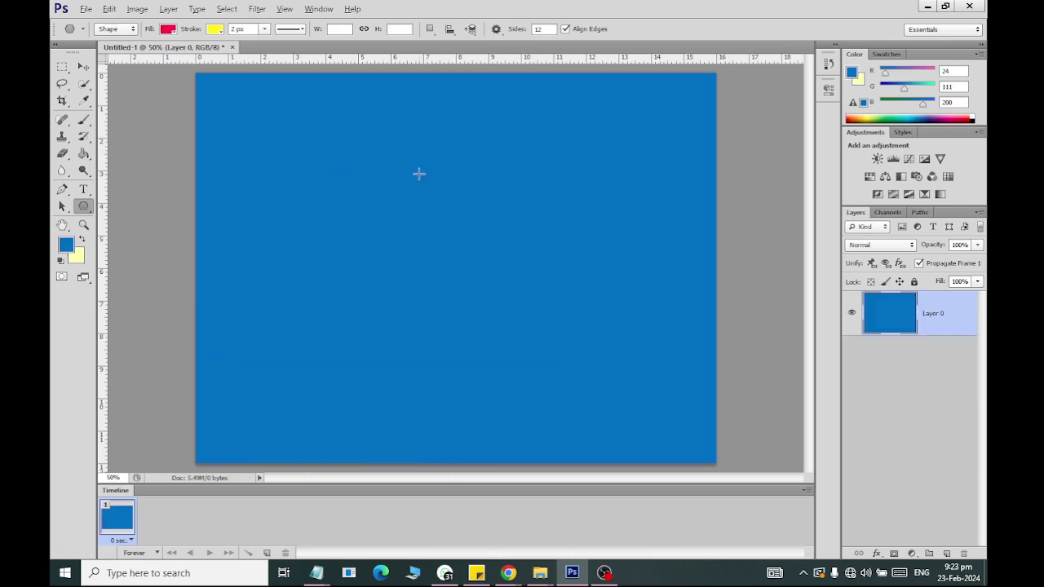
pyautogui.click(397, 199)
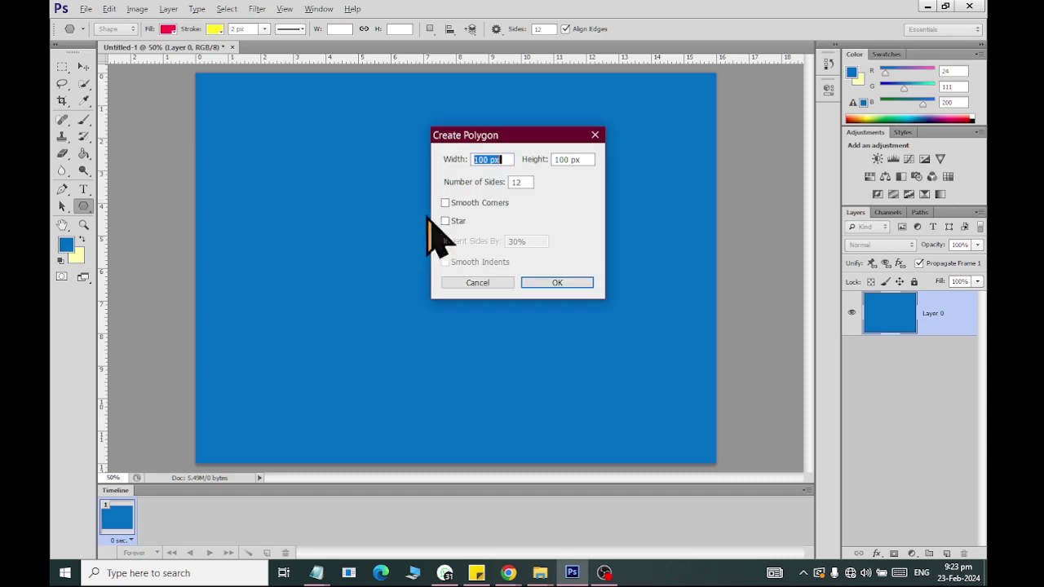
pyautogui.click(446, 221)
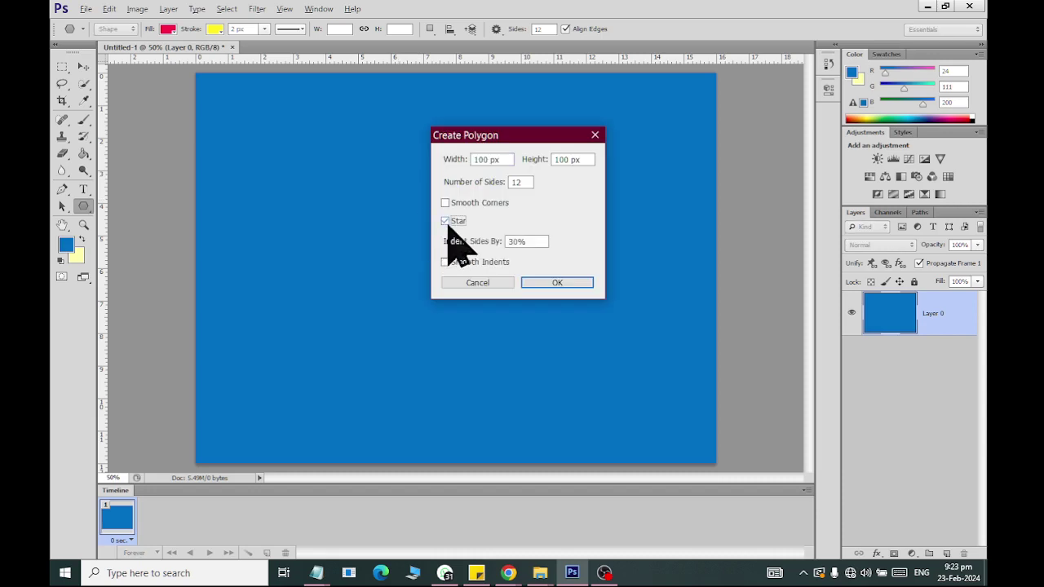
pyautogui.click(544, 285)
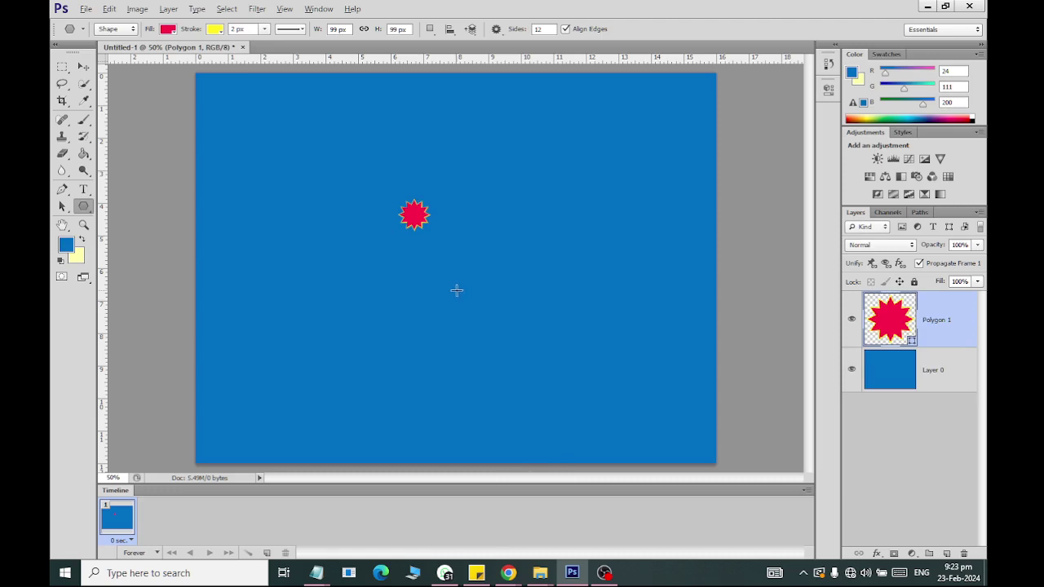
# - Draw larger trial stars with 6 and 4 points, then undo the last one
pyautogui.doubleClick(542, 29)
pyautogui.write('6')
pyautogui.moveTo(456, 308); pyautogui.dragTo(478, 177)
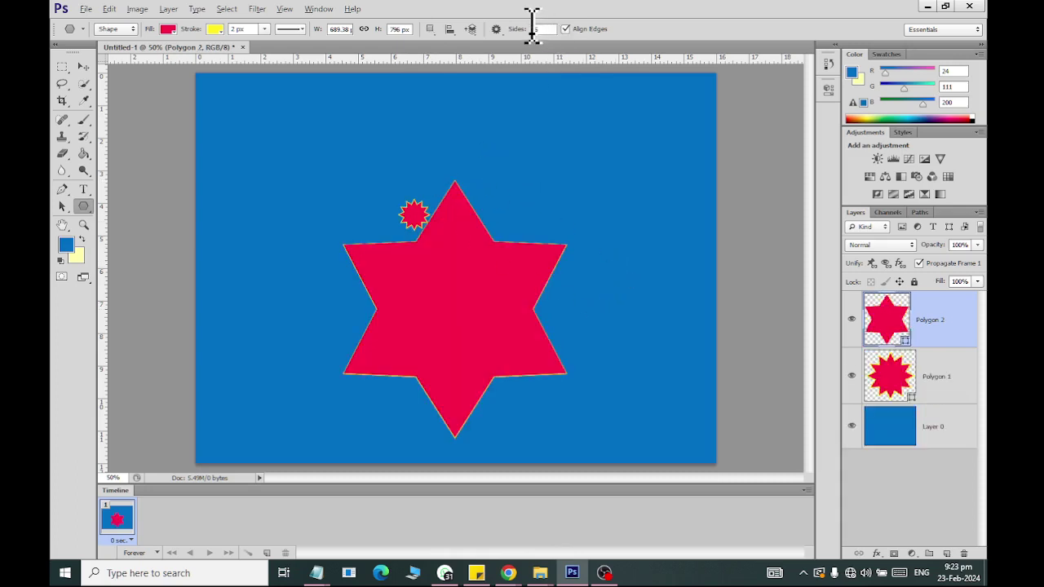
pyautogui.doubleClick(539, 29)
pyautogui.write('4')
pyautogui.moveTo(299, 236); pyautogui.dragTo(399, 149)
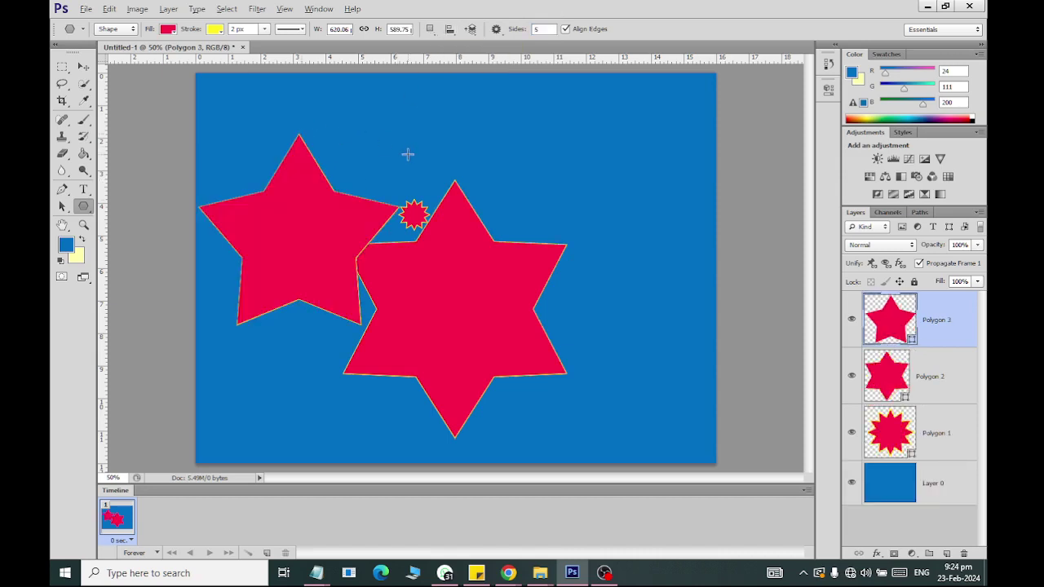
pyautogui.hotkey('ctrl', 'alt', 'z')
# - Undo the six-pointed star and create a small star with Smooth Corners and Smooth Indents
pyautogui.hotkey('ctrl', 'alt', 'z')
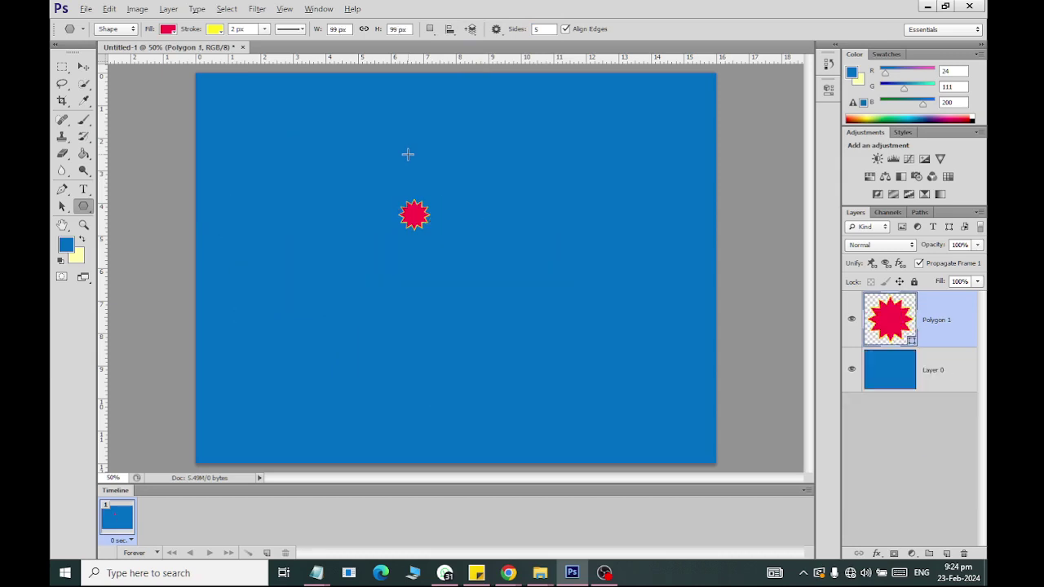
pyautogui.hotkey('ctrl', 'alt', 'z')
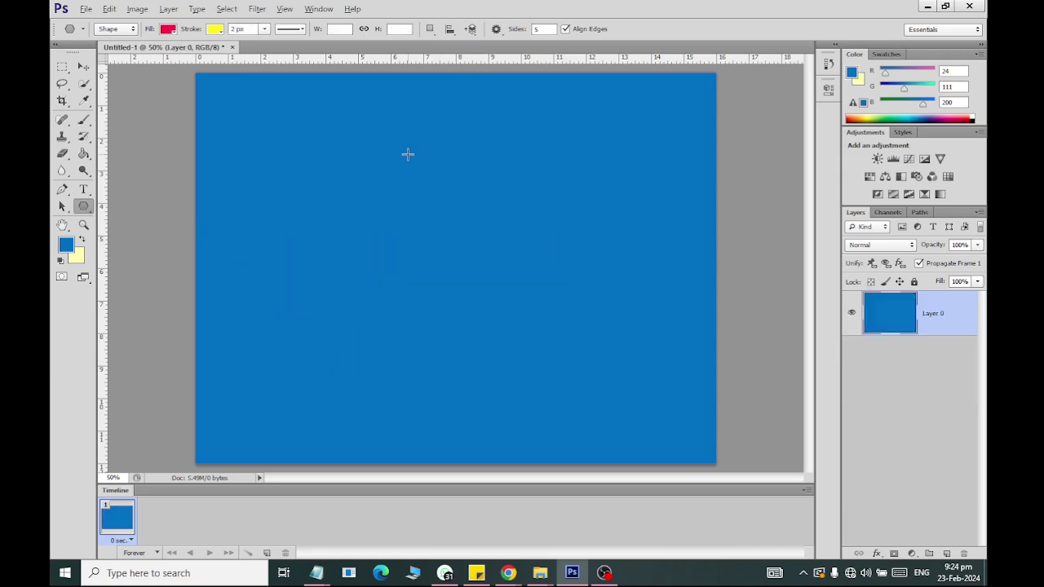
pyautogui.click(464, 182)
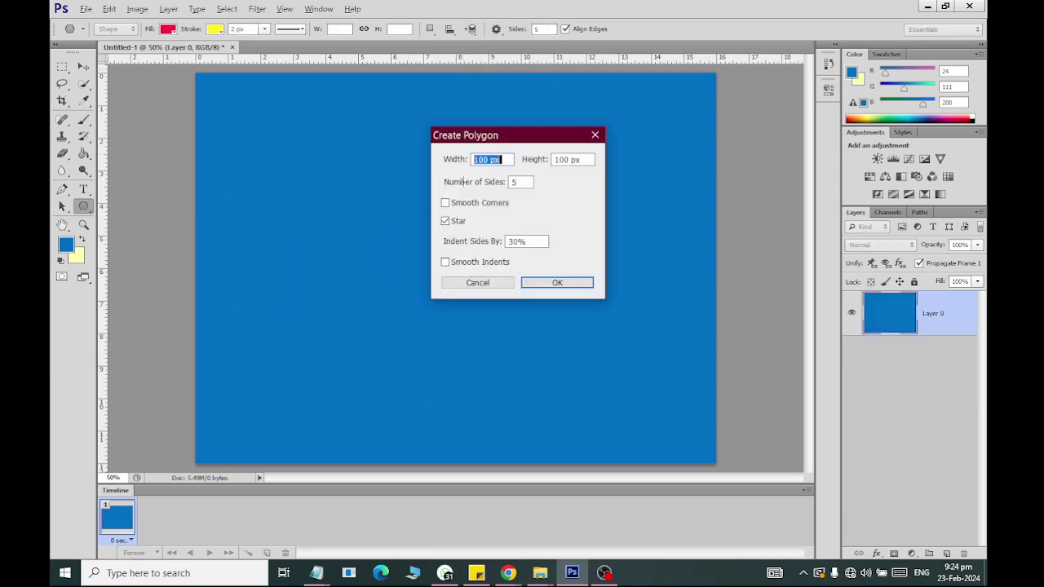
pyautogui.click(473, 204)
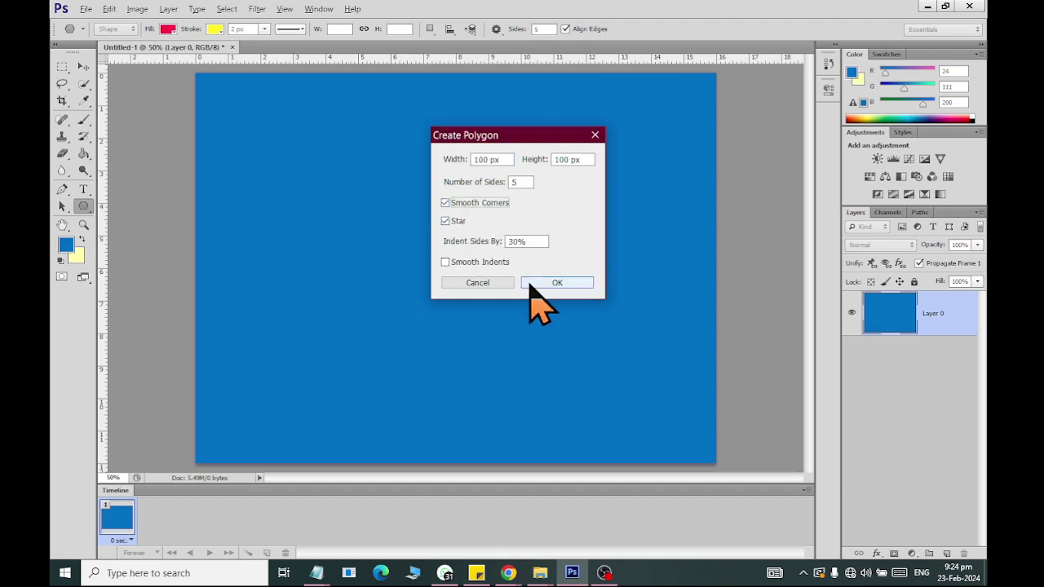
pyautogui.click(489, 263)
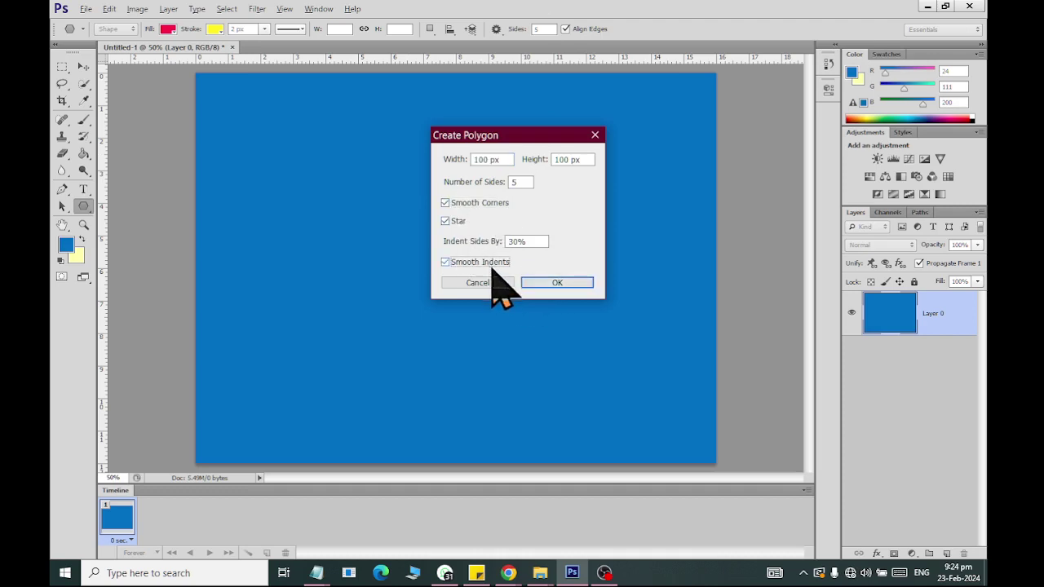
pyautogui.click(554, 292)
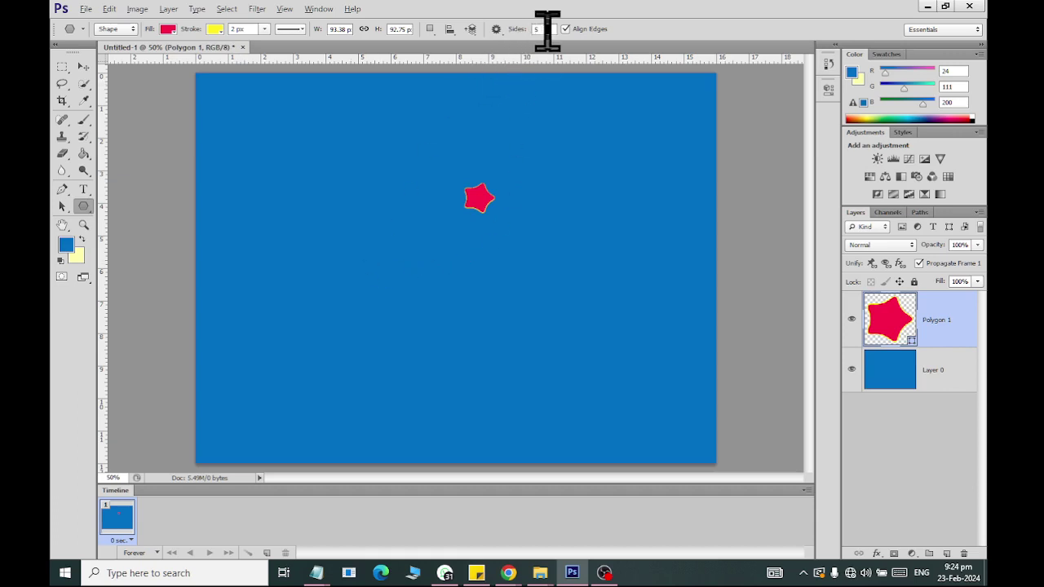
# - Draw large rounded trial stars, including a 16-point one, then undo them all
pyautogui.click(544, 29)
pyautogui.write('98')
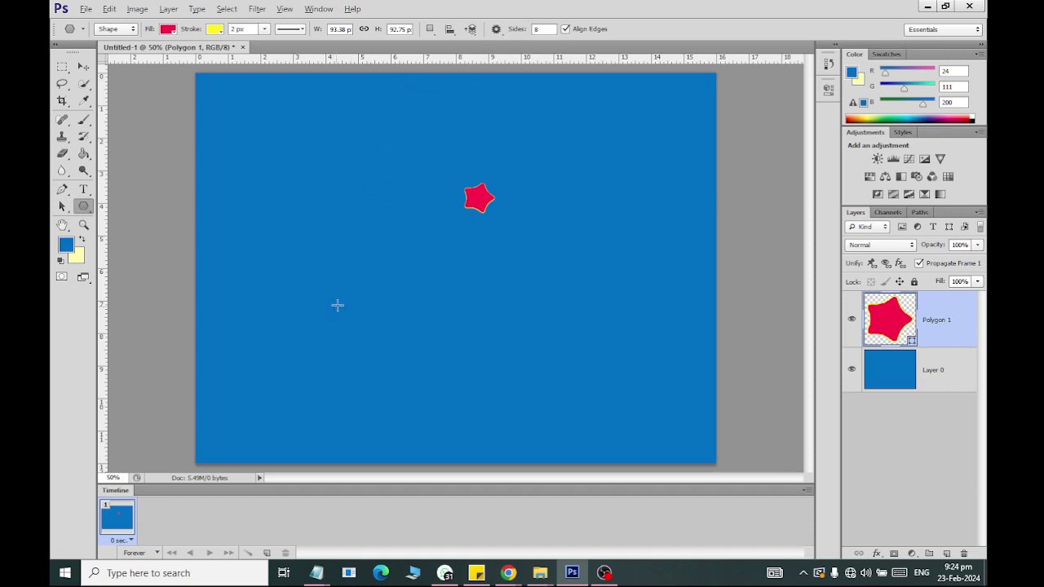
pyautogui.moveTo(338, 305); pyautogui.dragTo(380, 205)
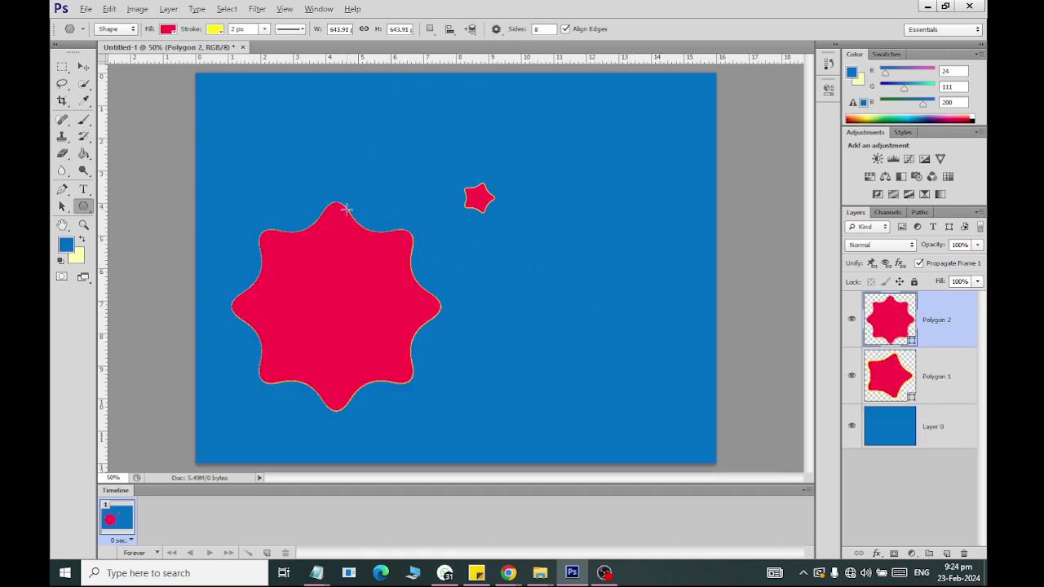
pyautogui.doubleClick(542, 28)
pyautogui.write('16')
pyautogui.moveTo(602, 332); pyautogui.dragTo(578, 177)
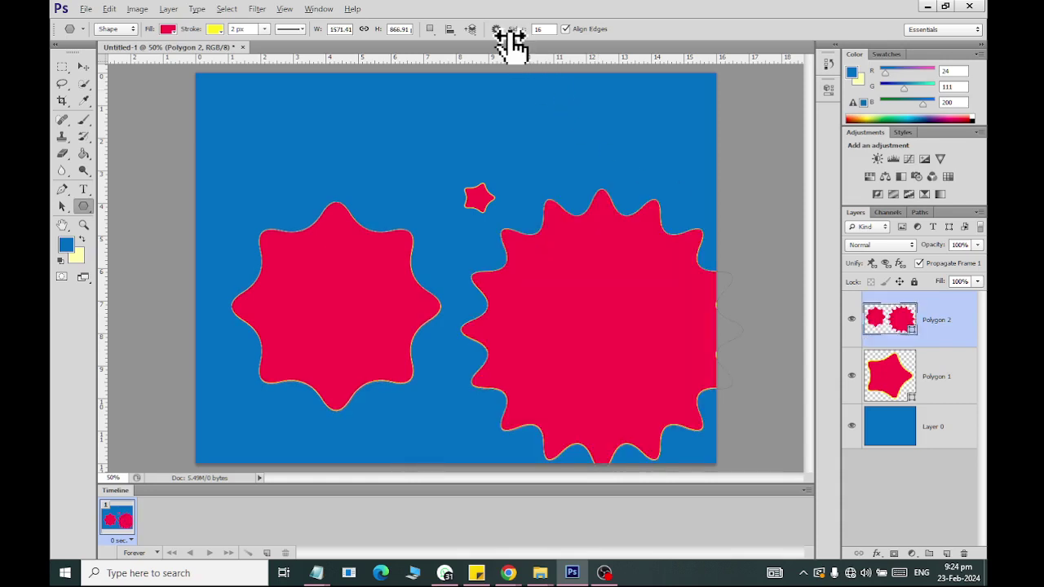
pyautogui.hotkey('ctrl', 'alt', 'z')
pyautogui.hotkey('ctrl', 'alt', 'z')
pyautogui.hotkey('ctrl', 'alt', 'z')
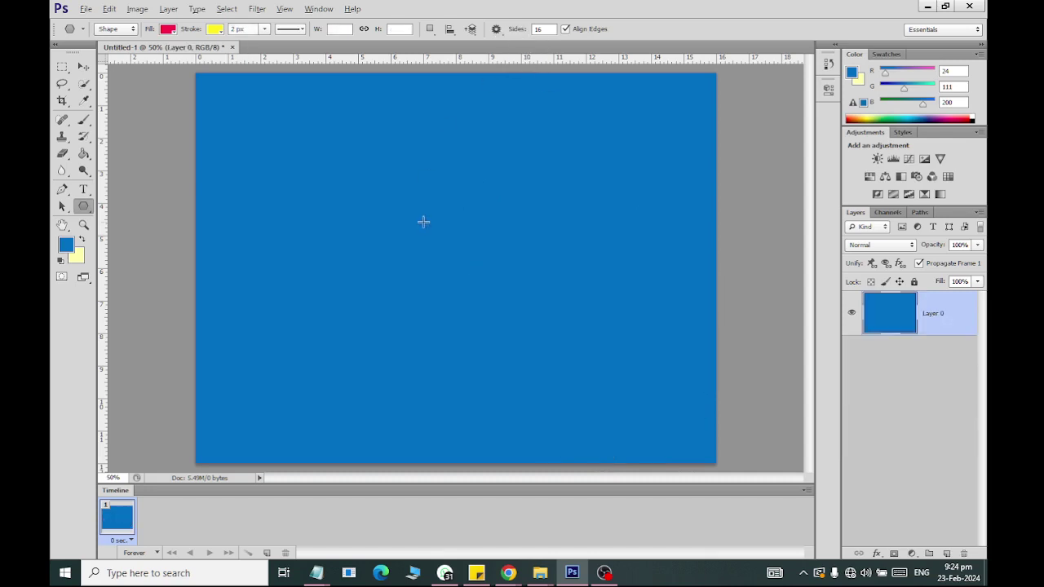
pyautogui.click(422, 219)
pyautogui.doubleClick(534, 243)
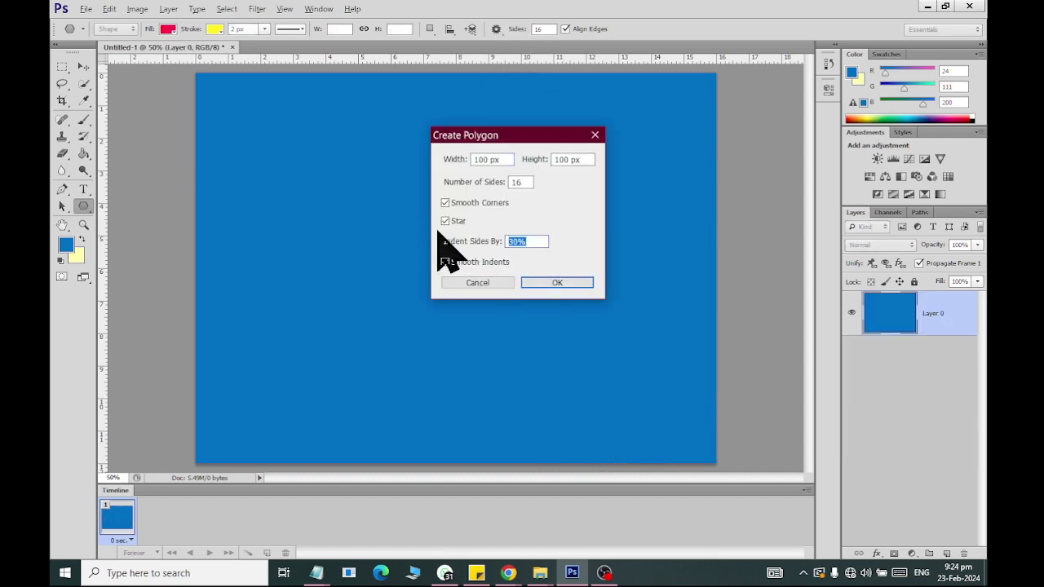
pyautogui.write('10')
pyautogui.press('Return')
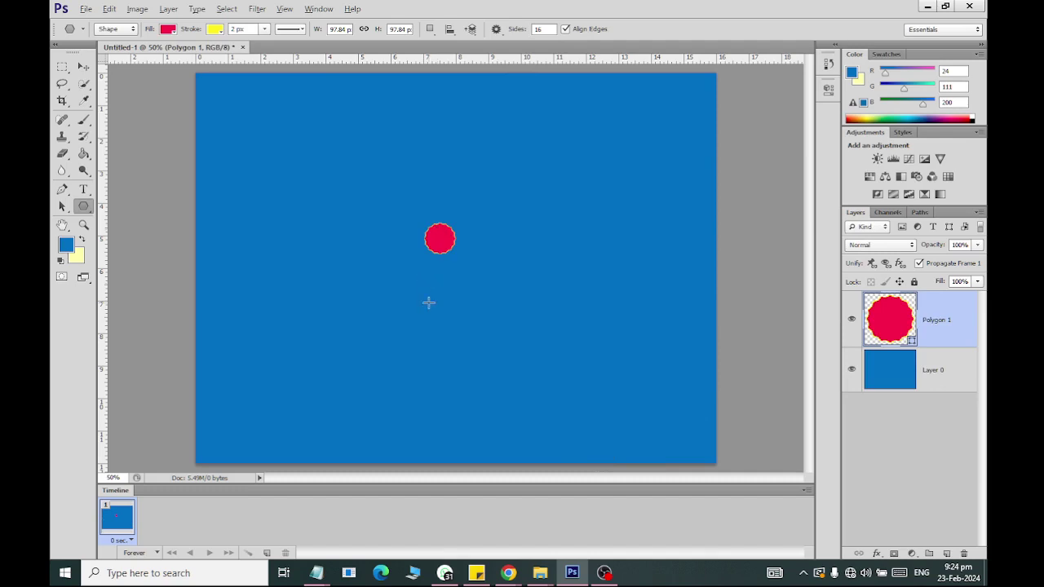
pyautogui.scroll(1, 451, 232)
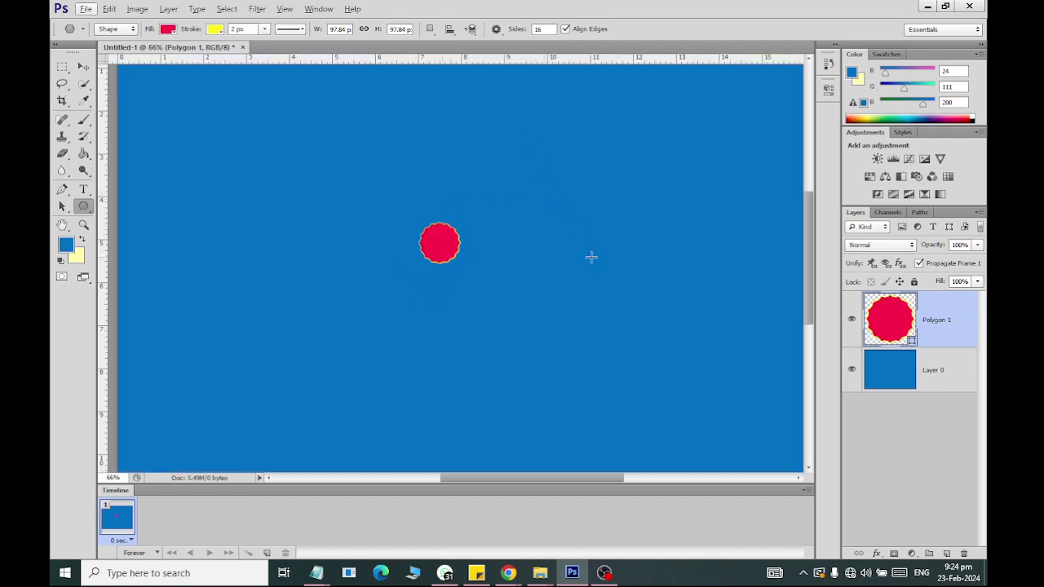
pyautogui.moveTo(562, 281); pyautogui.dragTo(562, 114)
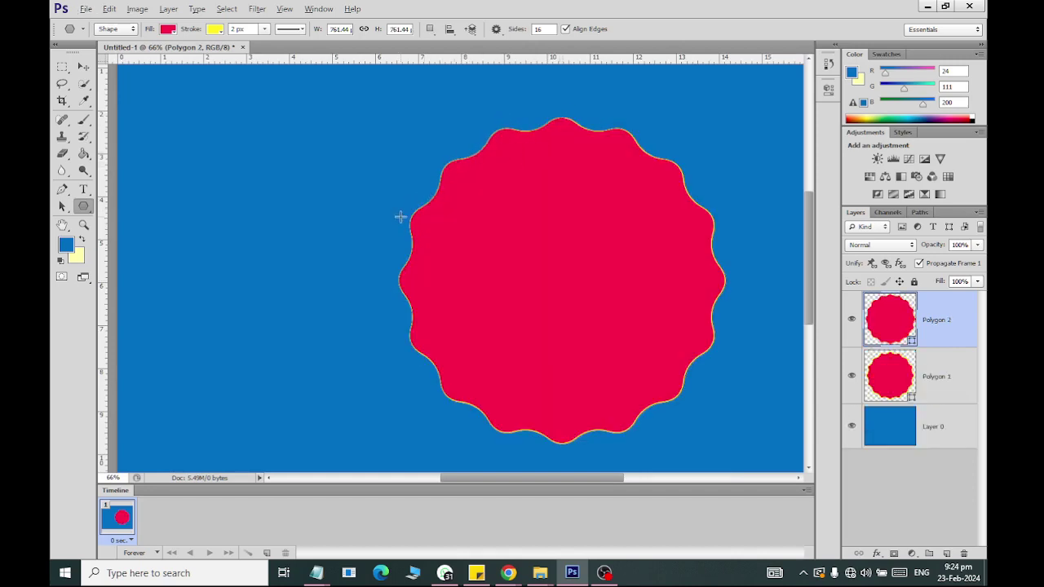
pyautogui.click(328, 194)
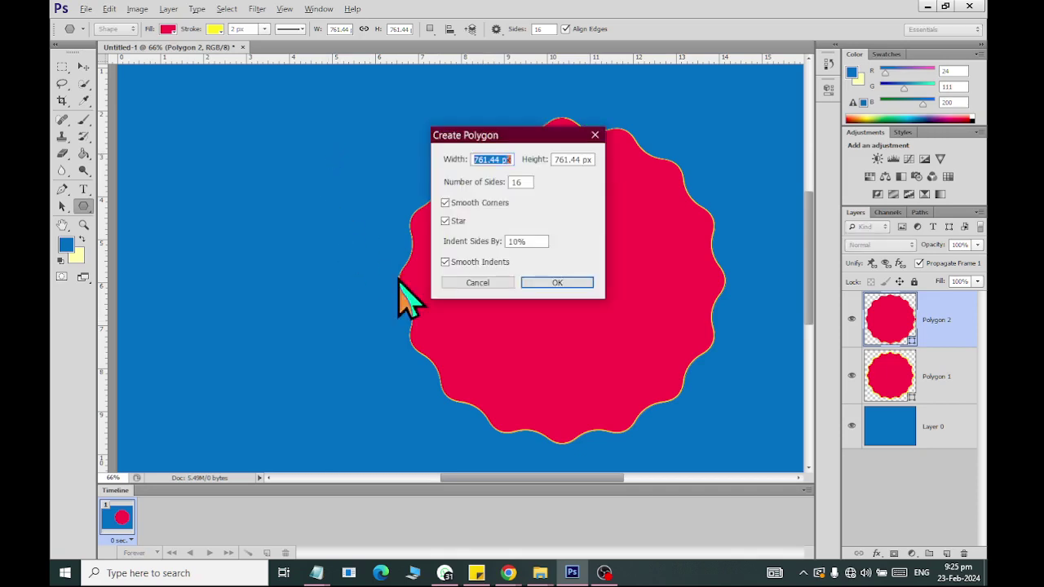
pyautogui.doubleClick(531, 242)
pyautogui.write('30')
pyautogui.press('Return')
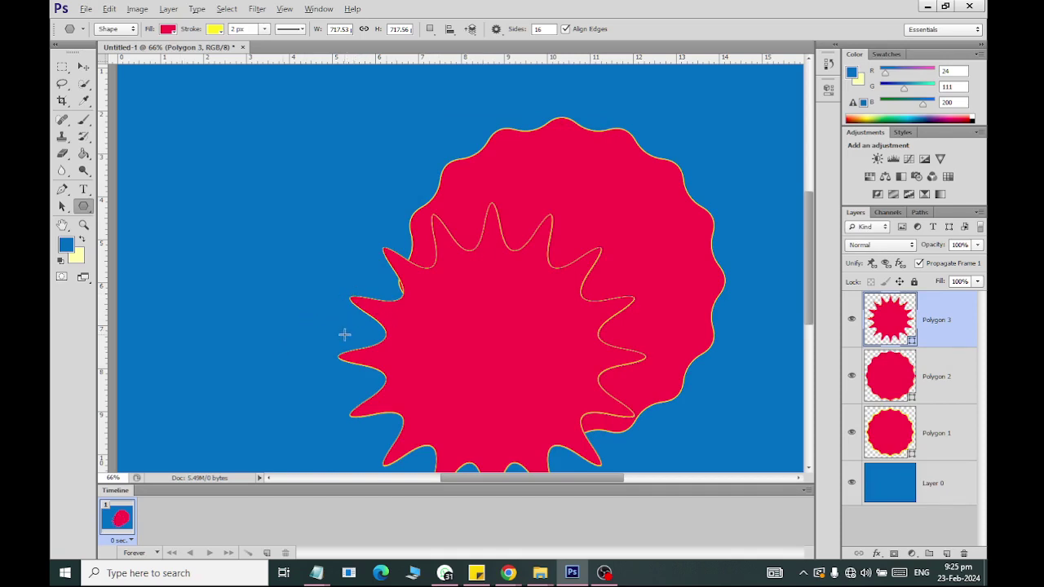
pyautogui.hotkey('ctrl', 'alt', 'z')
pyautogui.hotkey('ctrl', 'alt', 'z')
pyautogui.hotkey('ctrl', 'alt', 'z')
pyautogui.hotkey('ctrl', 'alt', 'z')
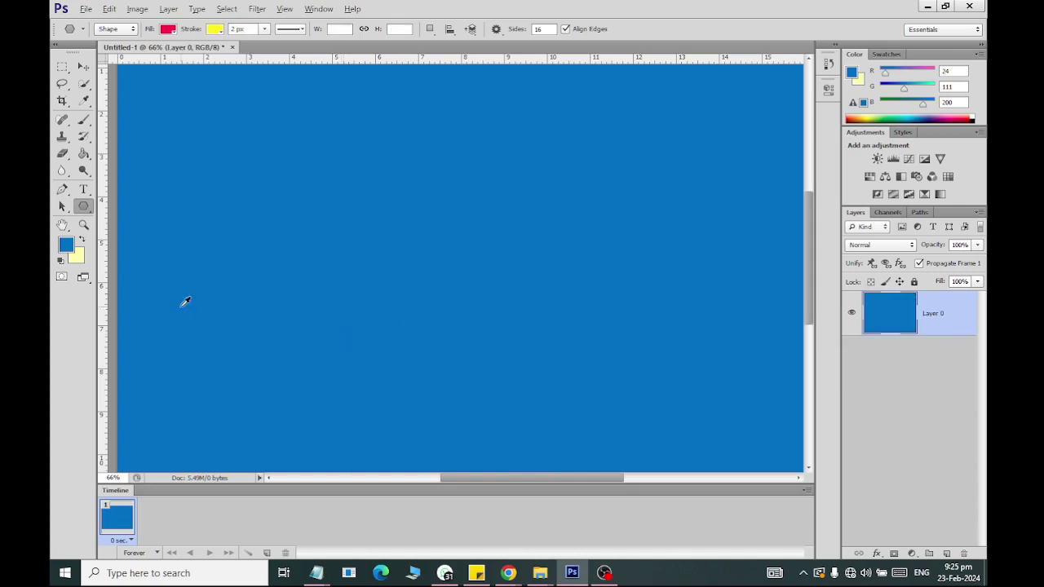
# - Draw a horizontal line across the upper canvas with the Line Tool at 43.73 px stroke width
pyautogui.hotkey('ctrl', '0')
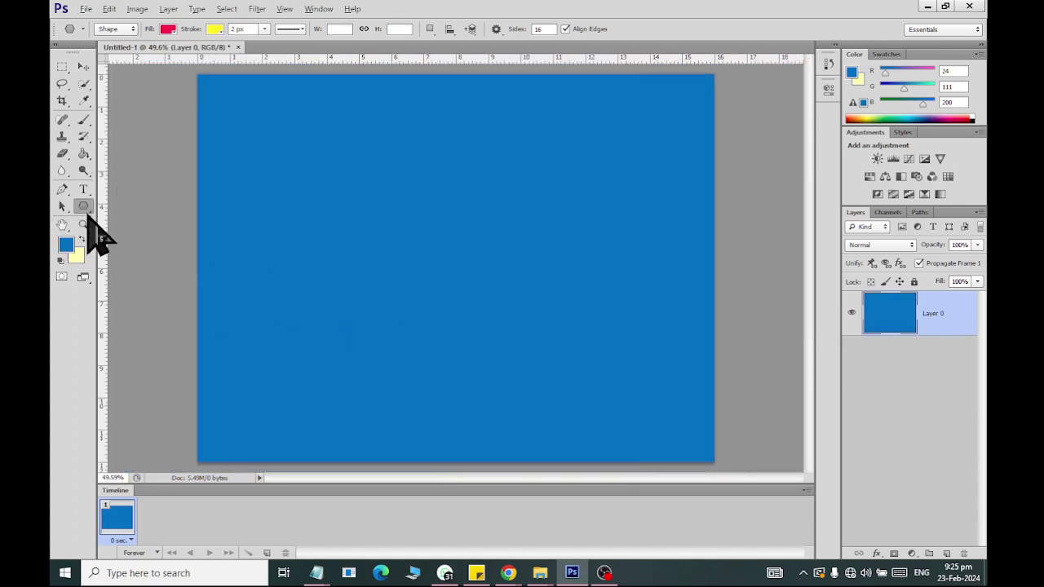
pyautogui.rightClick(84, 209)
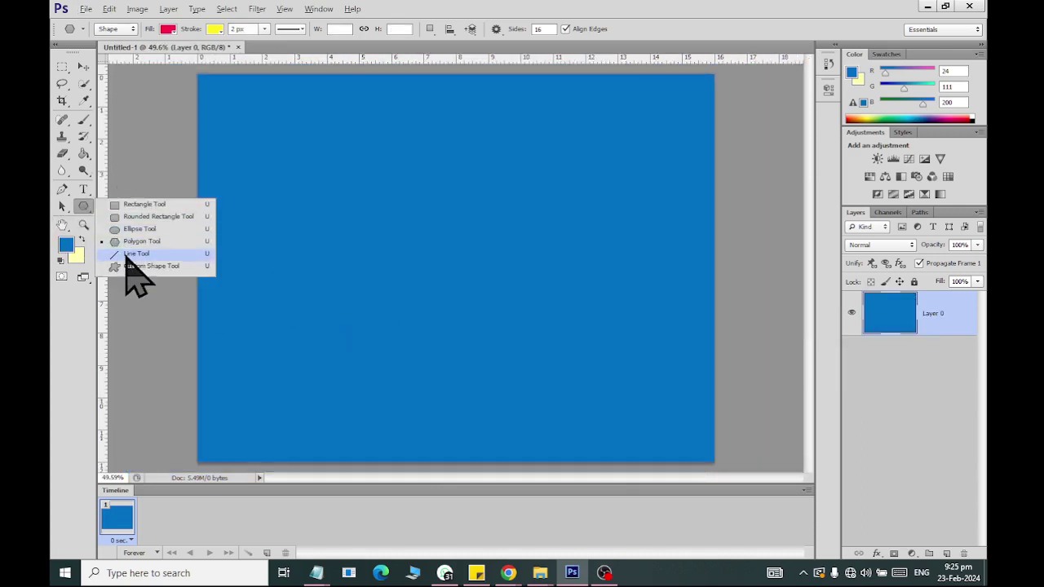
pyautogui.click(130, 253)
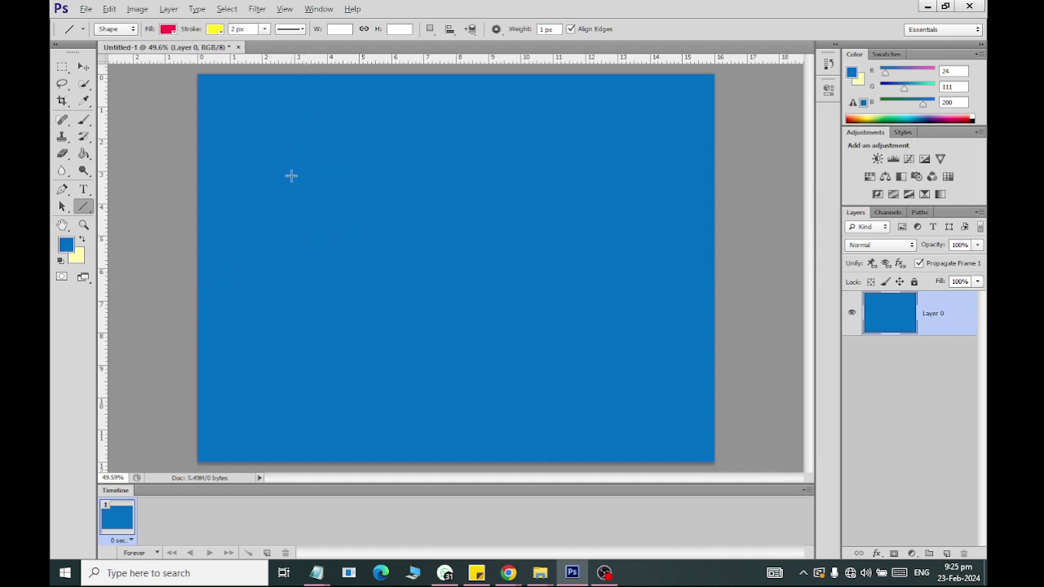
pyautogui.moveTo(292, 176); pyautogui.dragTo(604, 177)
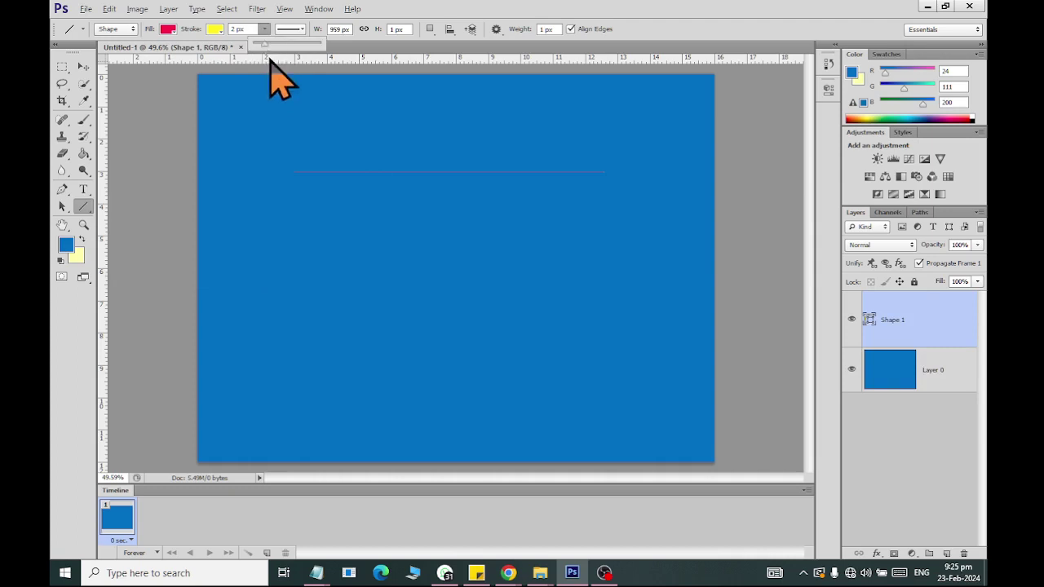
pyautogui.moveTo(269, 59); pyautogui.dragTo(294, 51)
pyautogui.click(280, 153)
# - Draw a second horizontal line below the first and give it a dashed stroke
pyautogui.moveTo(286, 271); pyautogui.dragTo(559, 270)
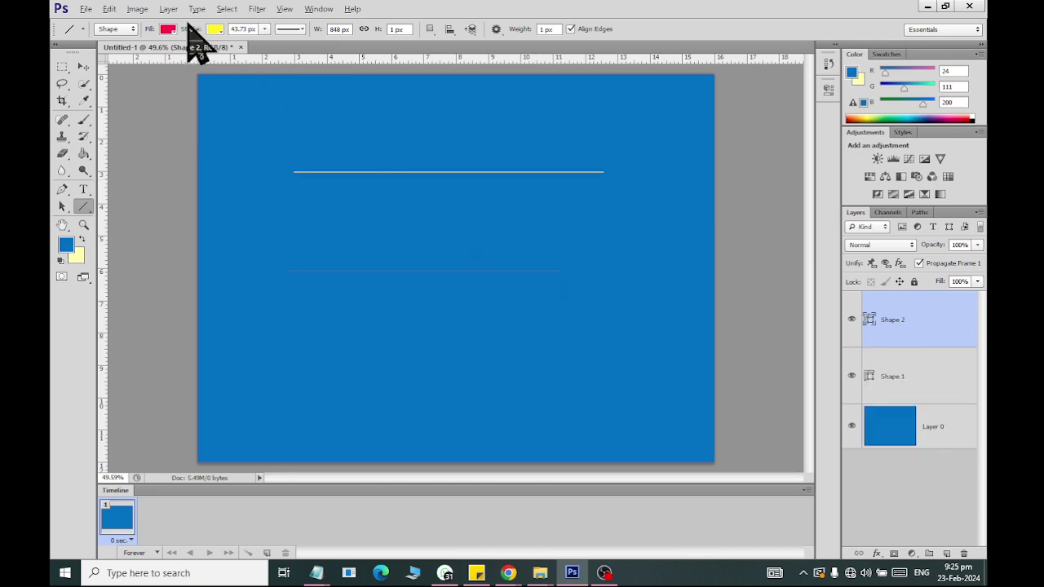
pyautogui.click(300, 30)
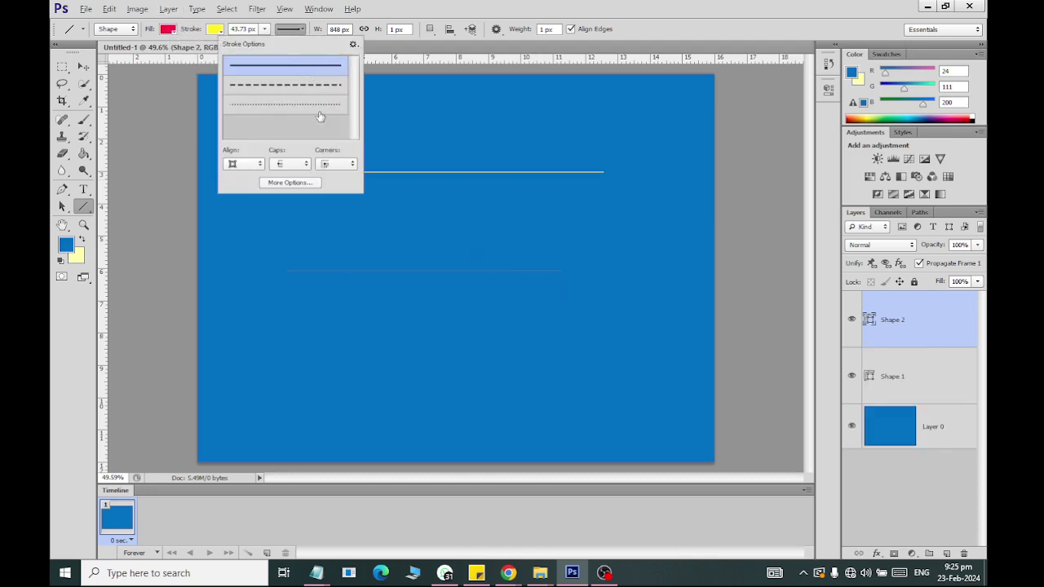
pyautogui.click(311, 93)
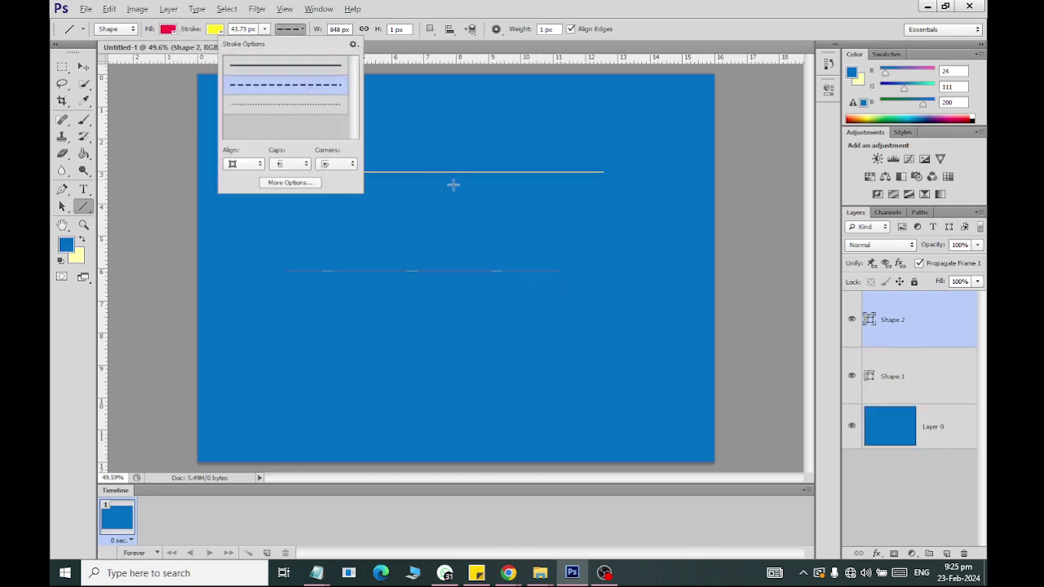
pyautogui.click(398, 31)
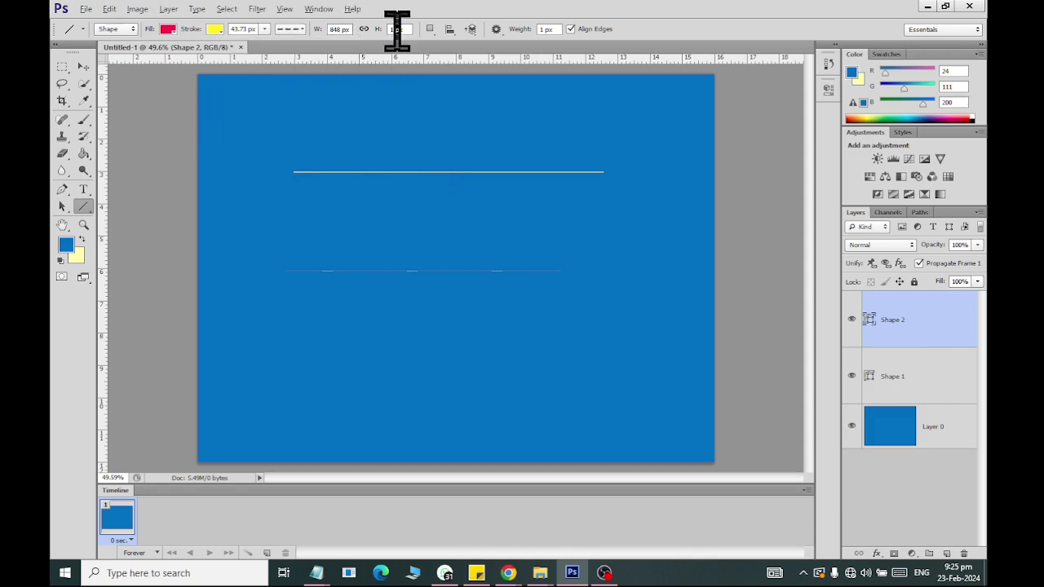
# - Draw a 10 px dashed line, then a 50 px dashed bar near the top
pyautogui.doubleClick(550, 29)
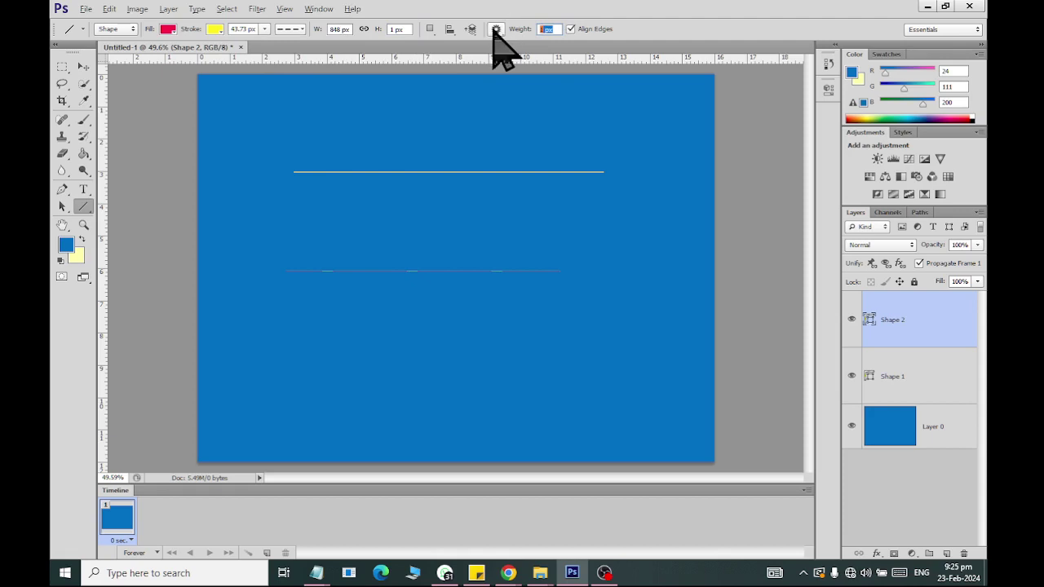
pyautogui.write('10')
pyautogui.press('Return')
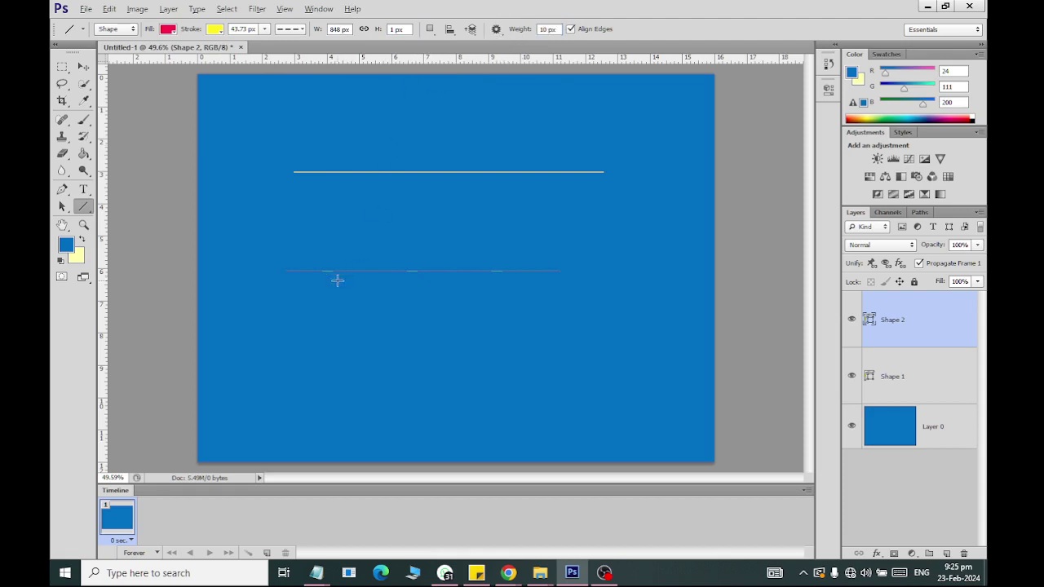
pyautogui.moveTo(292, 206); pyautogui.dragTo(621, 222)
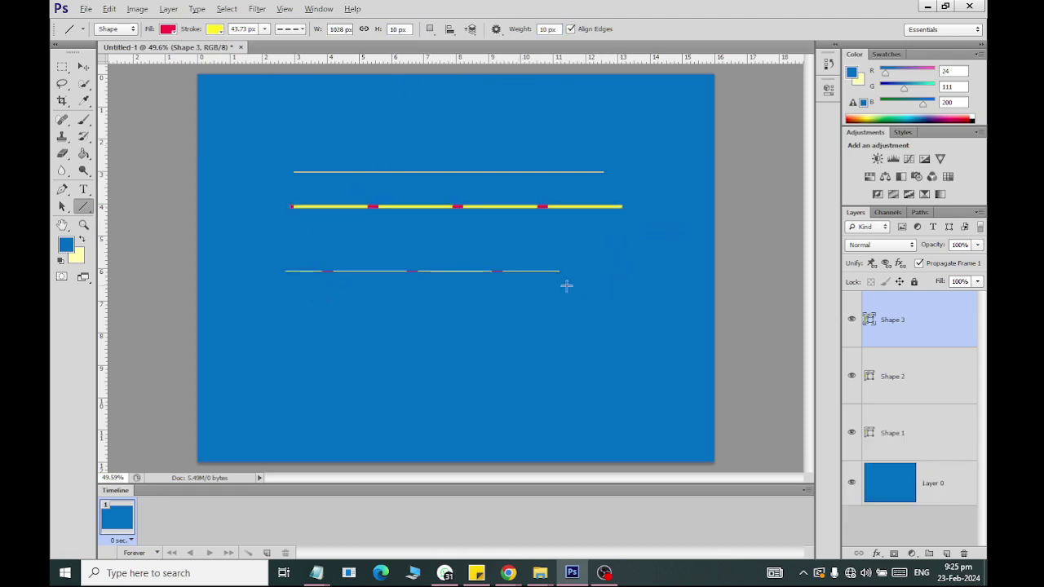
pyautogui.click(560, 29)
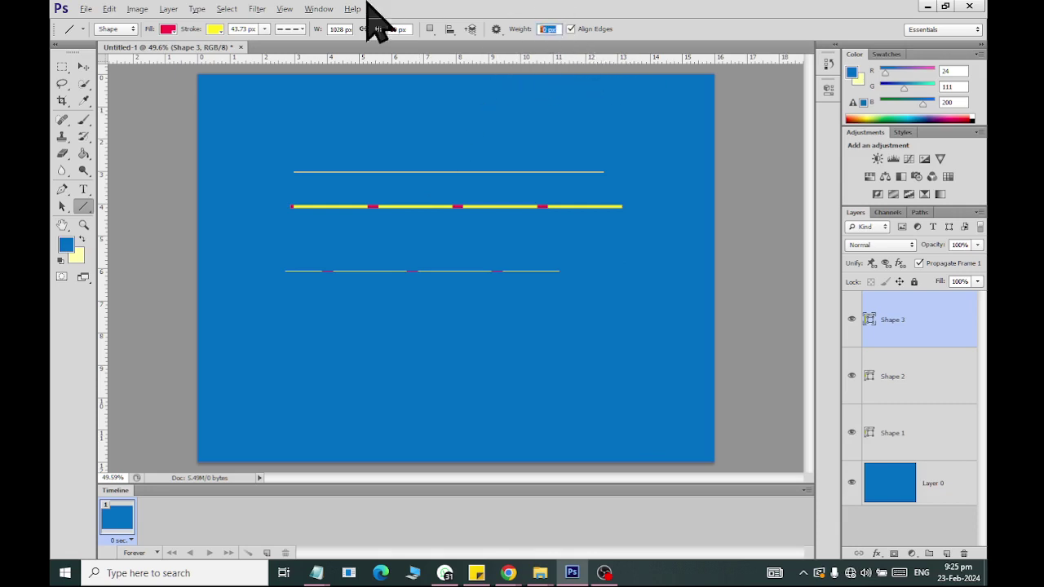
pyautogui.write('50')
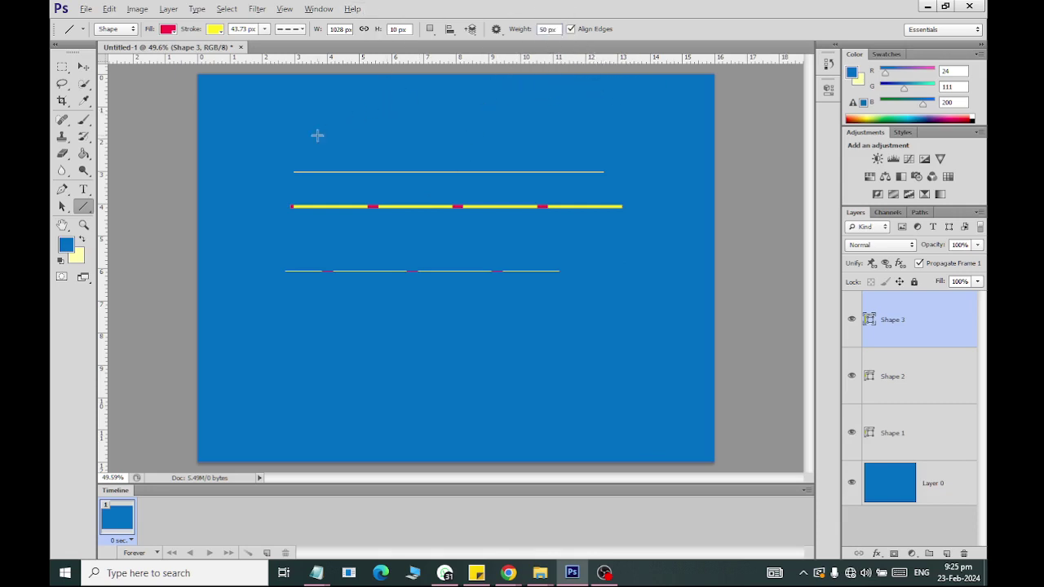
pyautogui.moveTo(303, 135); pyautogui.dragTo(630, 134)
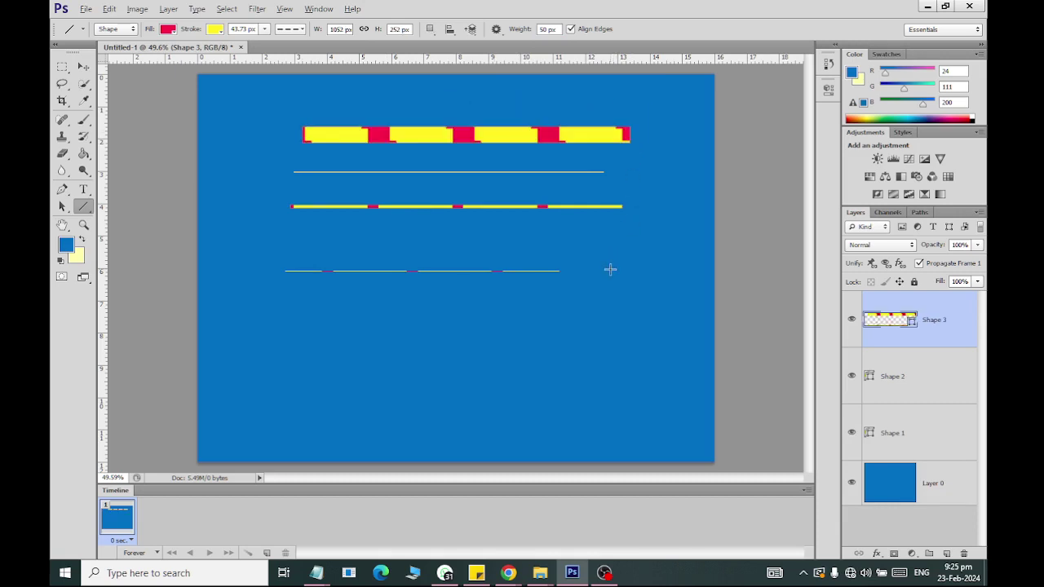
# - Set fill to No Color, draw a lower bar, try solid and dotted strokes, then undo them
pyautogui.click(167, 28)
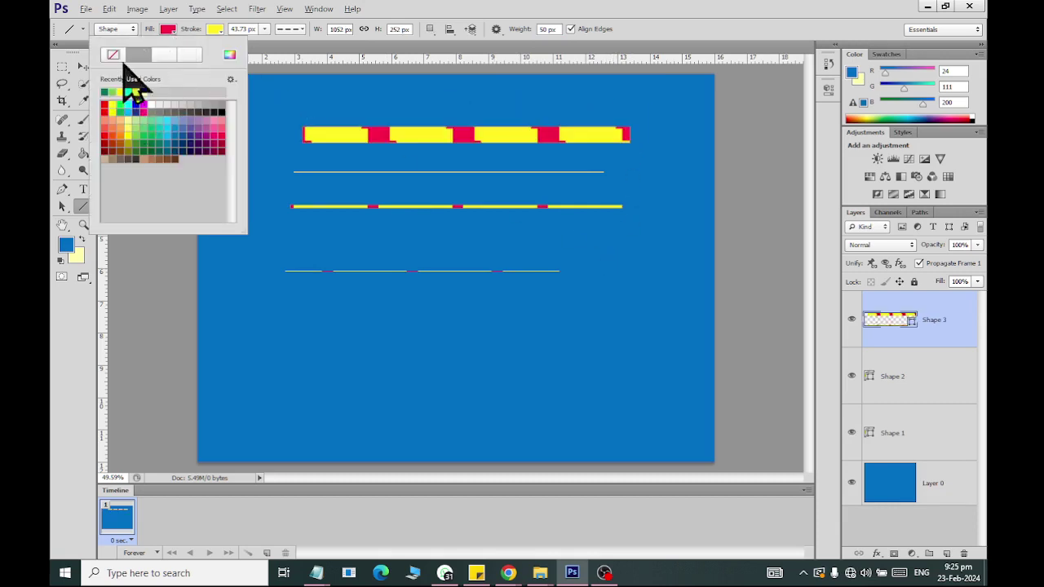
pyautogui.click(113, 54)
pyautogui.moveTo(291, 337); pyautogui.dragTo(573, 337)
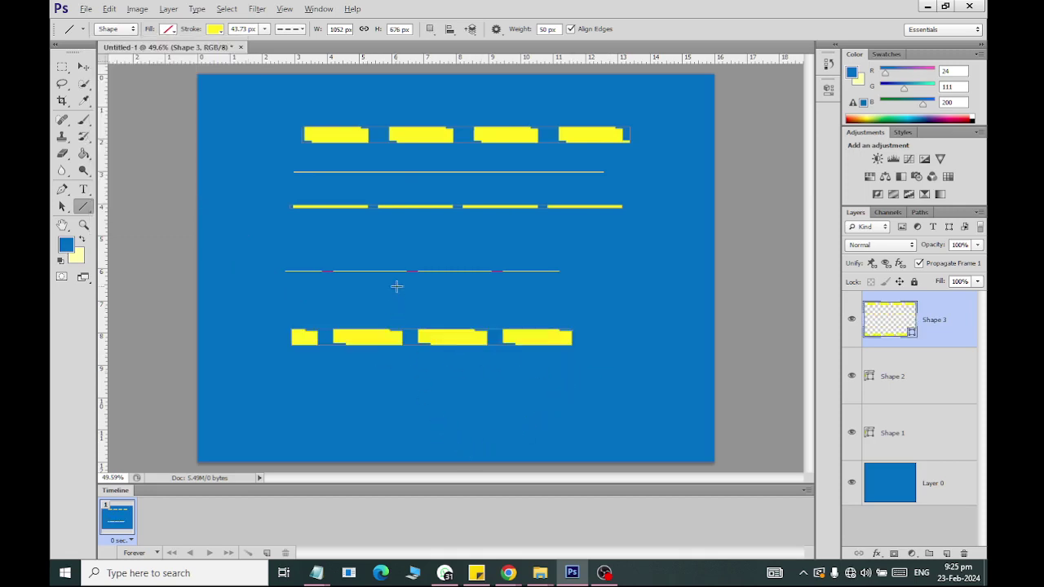
pyautogui.click(292, 29)
pyautogui.click(302, 65)
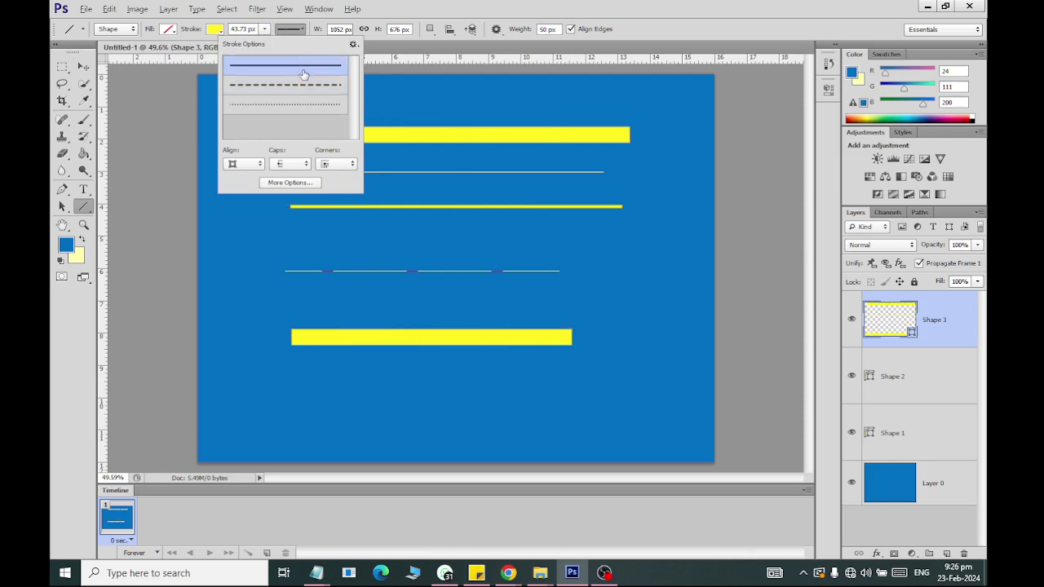
pyautogui.click(300, 104)
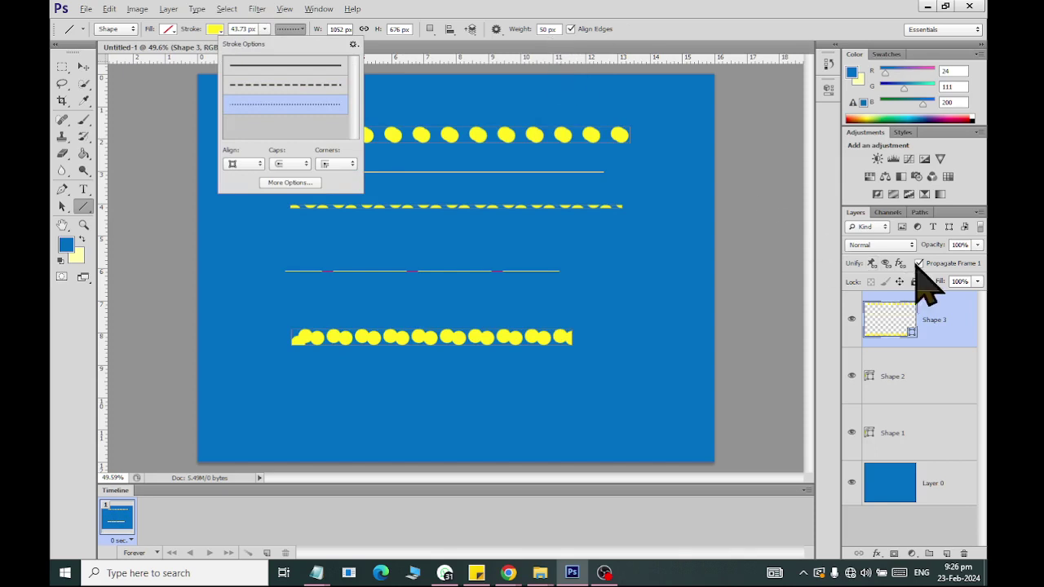
pyautogui.hotkey('ctrl', 'alt', 'z')
pyautogui.hotkey('ctrl', 'alt', 'z')
pyautogui.hotkey('ctrl', 'alt', 'z')
pyautogui.hotkey('ctrl', 'alt', 'z')
pyautogui.hotkey('ctrl', 'alt', 'z')
pyautogui.hotkey('ctrl', 'alt', 'z')
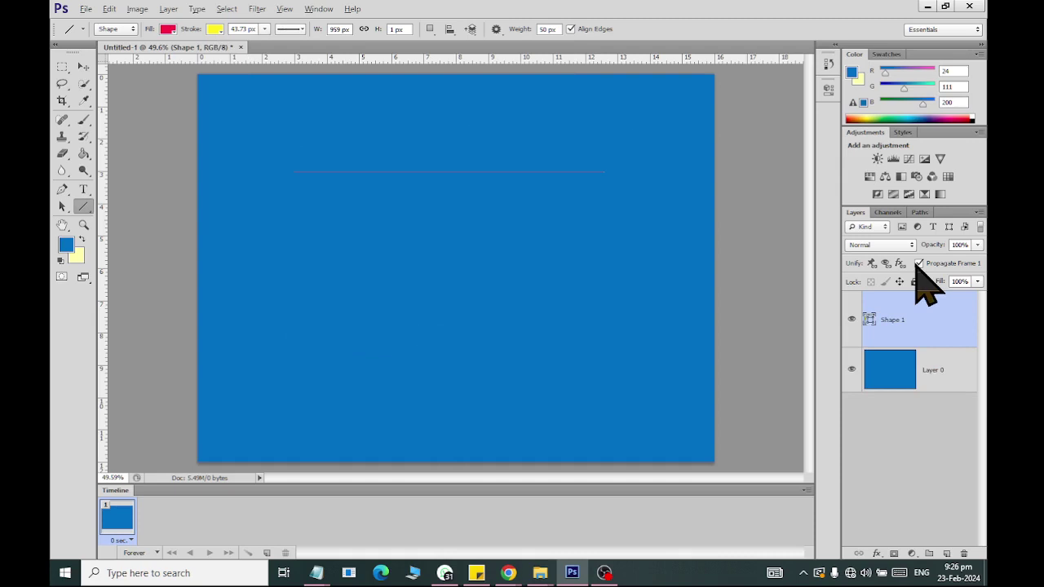
pyautogui.hotkey('ctrl', 'alt', 'z')
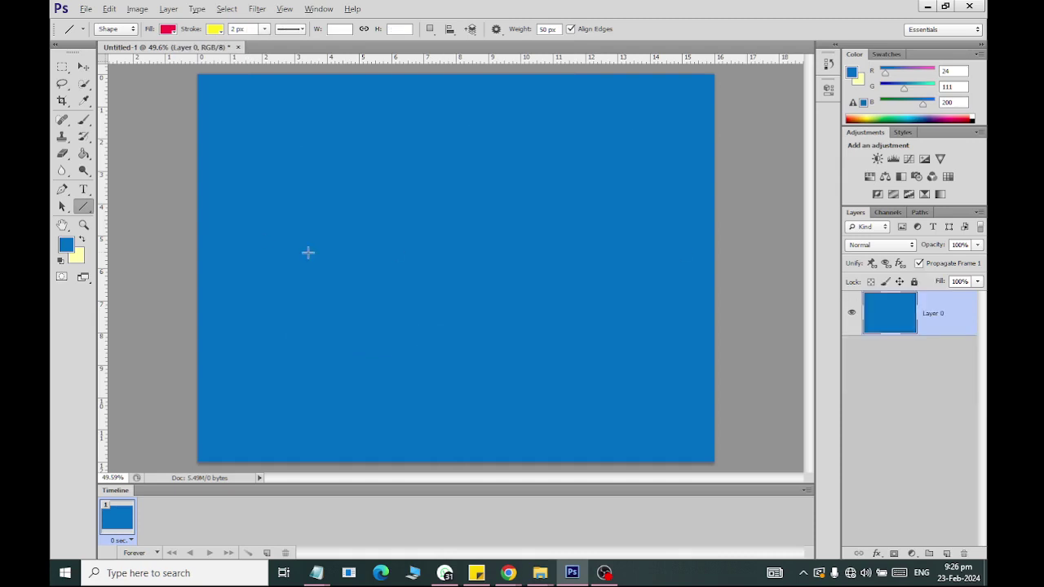
# - Load All shape sets into the Custom Shape Tool's shape library
pyautogui.click(82, 206)
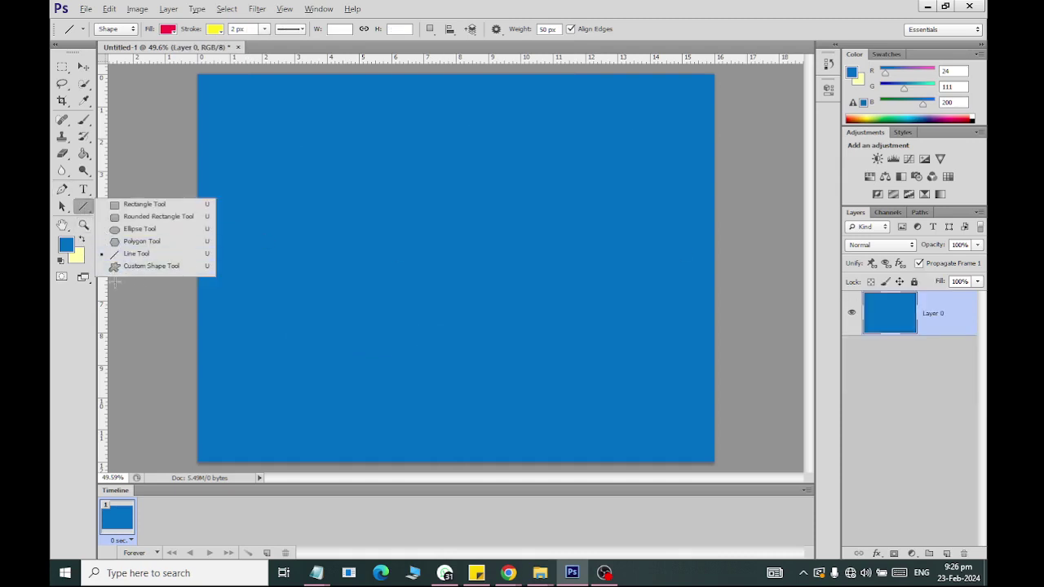
pyautogui.click(116, 267)
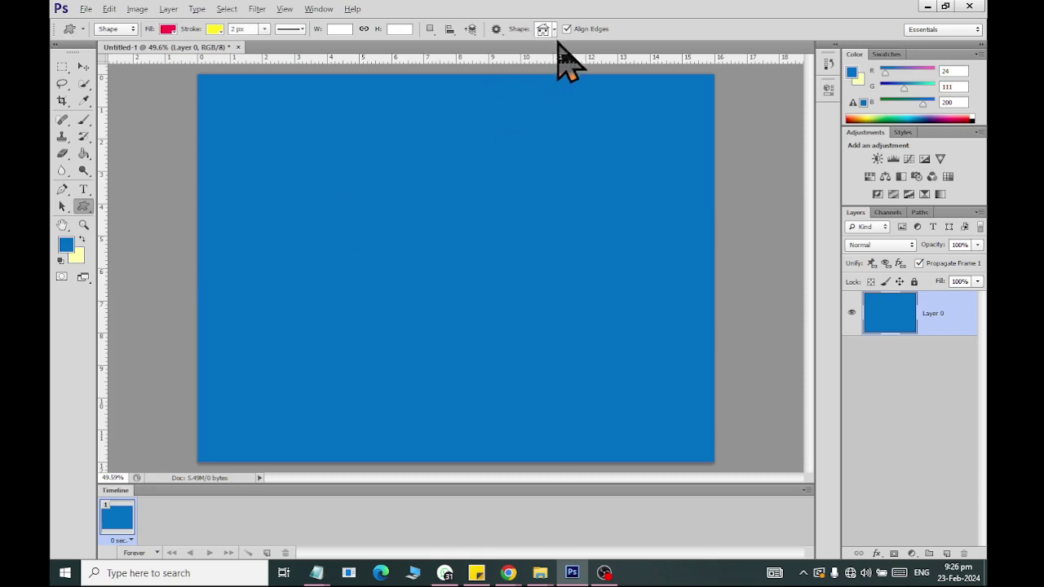
pyautogui.click(554, 29)
pyautogui.moveTo(645, 70)
pyautogui.mouseDown()
pyautogui.moveTo(644, 262)
pyautogui.moveTo(645, 62)
pyautogui.mouseUp()
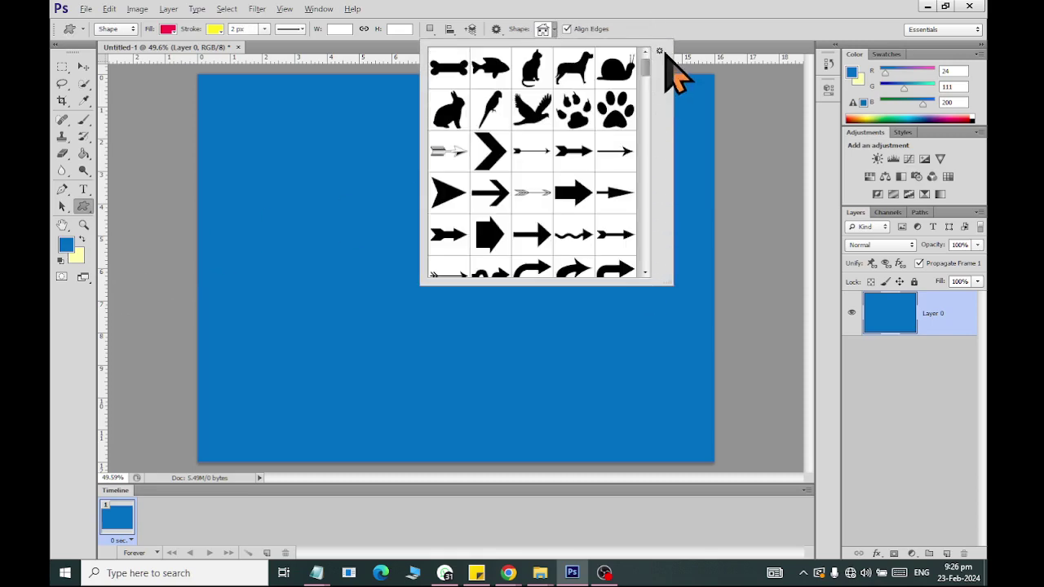
pyautogui.click(661, 51)
pyautogui.click(729, 282)
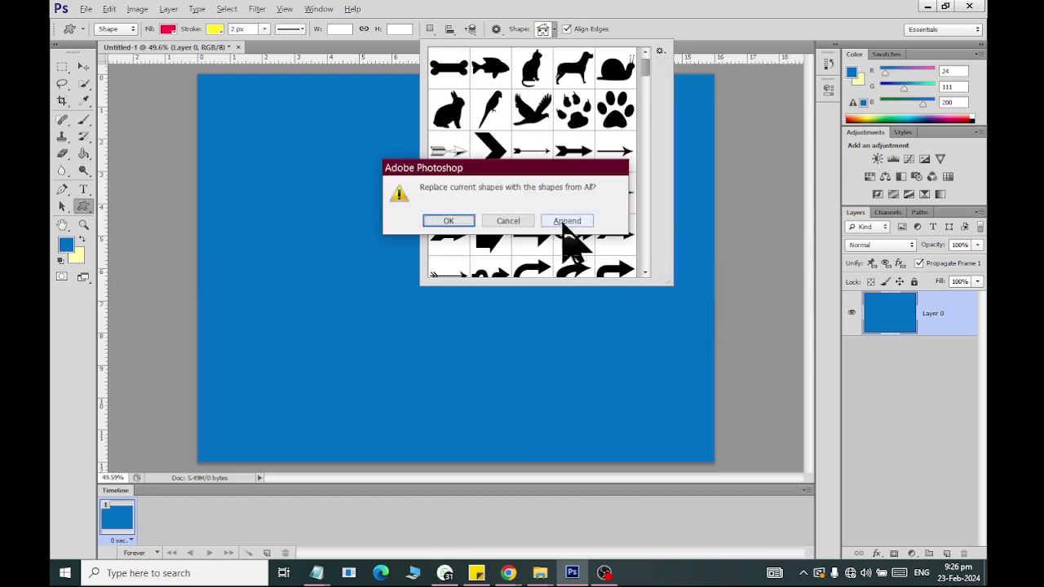
pyautogui.click(461, 224)
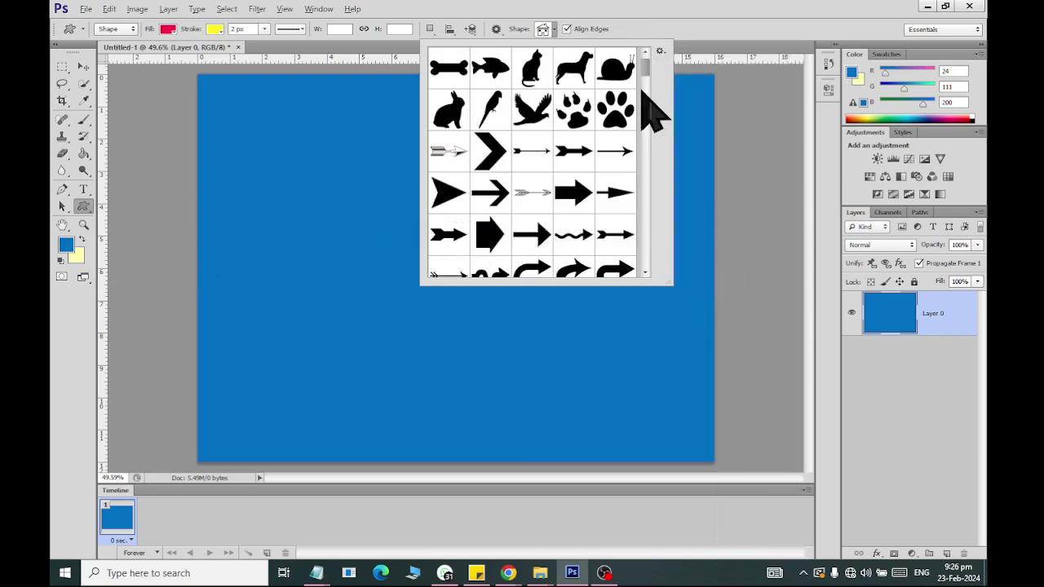
# - Draw the trophy custom shape and move it to the canvas's bottom-left corner
pyautogui.moveTo(639, 71); pyautogui.dragTo(653, 114)
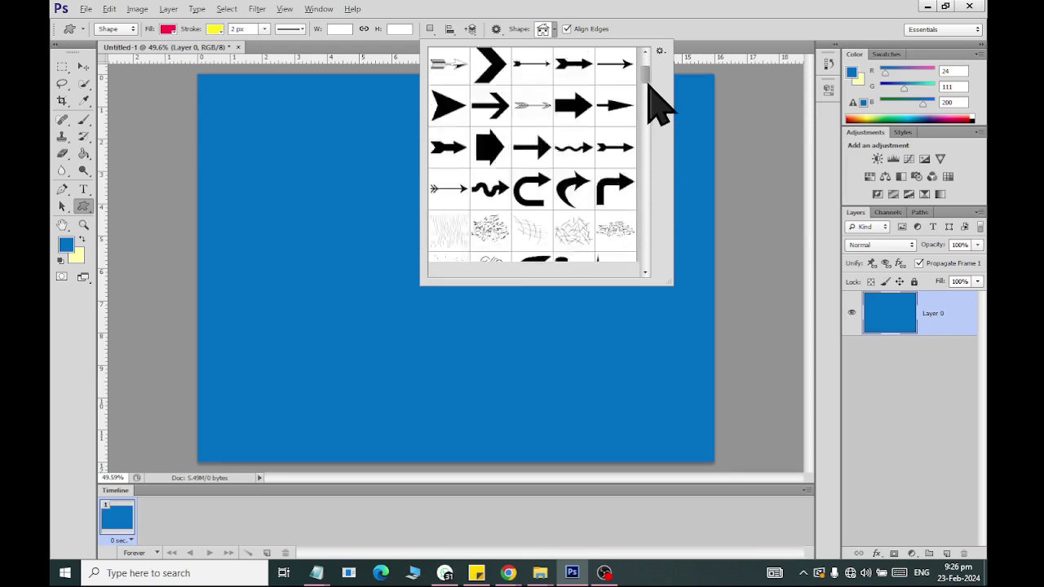
pyautogui.scroll(1, 652, 114)
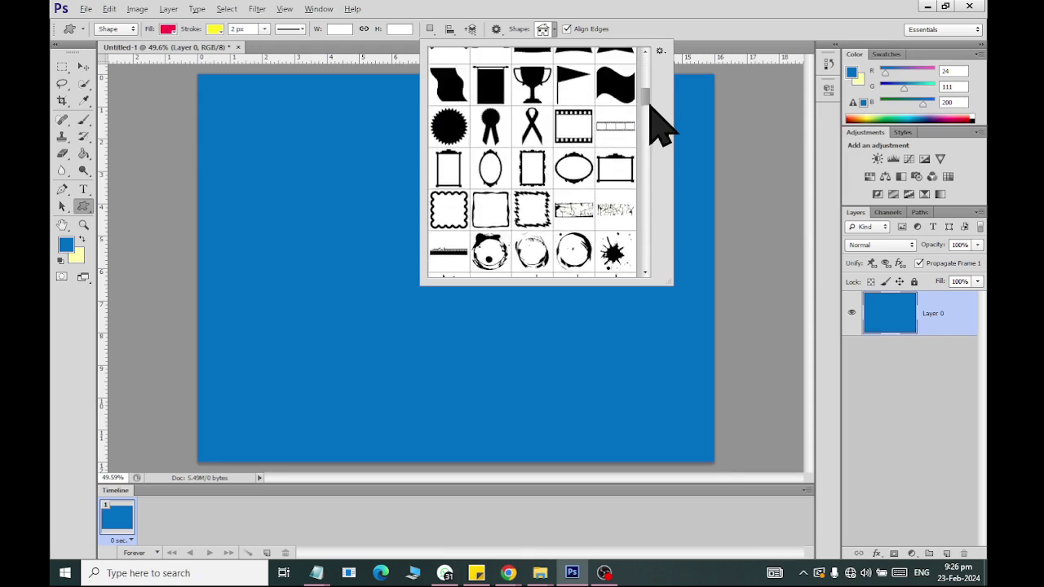
pyautogui.click(532, 84)
pyautogui.moveTo(271, 104); pyautogui.dragTo(389, 244)
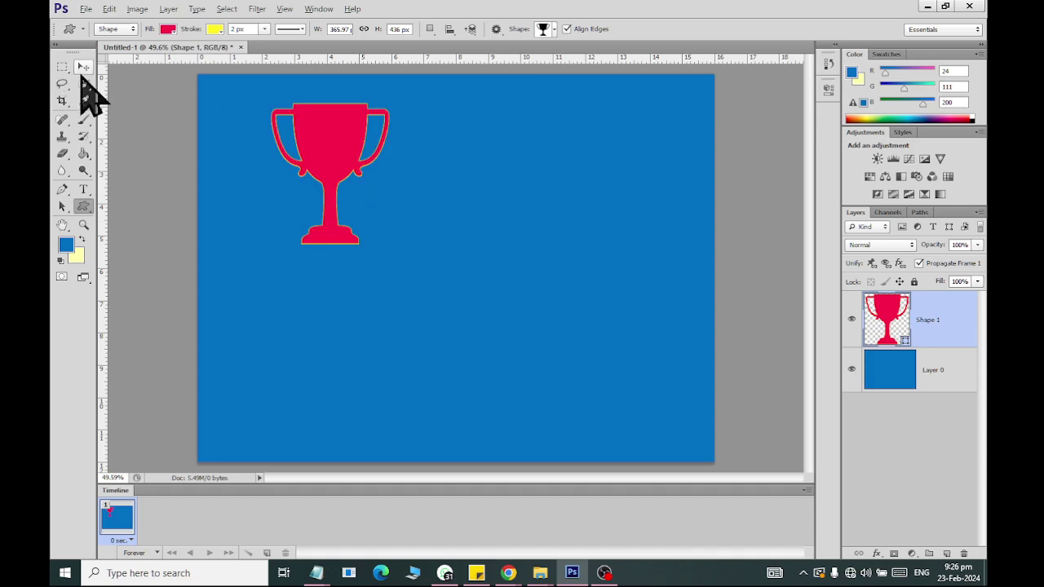
pyautogui.click(83, 66)
pyautogui.moveTo(311, 127)
pyautogui.mouseDown()
pyautogui.moveTo(242, 119)
pyautogui.moveTo(248, 350)
pyautogui.mouseUp()
# - Change the trophy's fill from red to orange, after briefly trying light blue
pyautogui.click(84, 207)
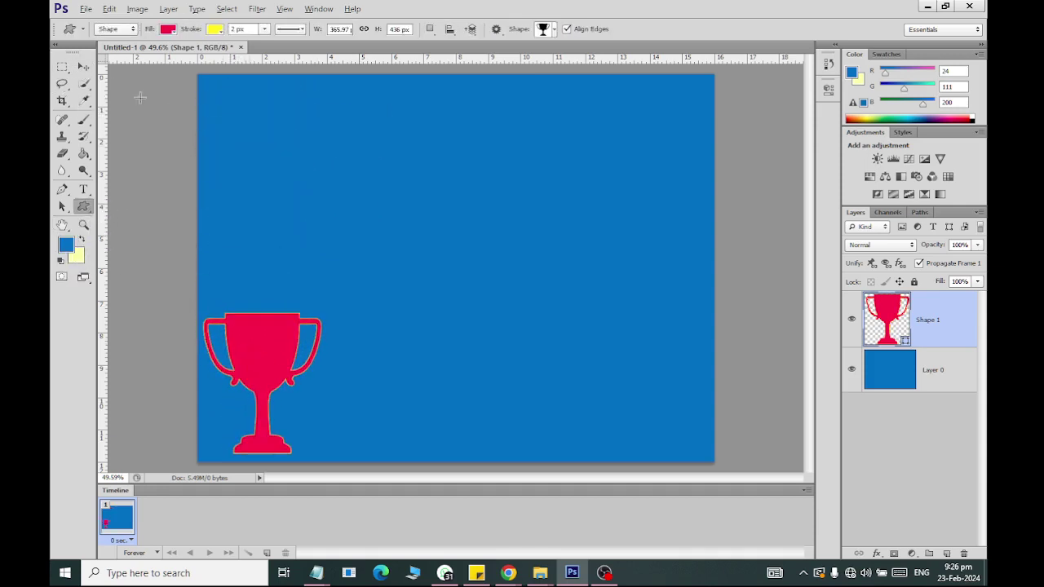
pyautogui.click(168, 28)
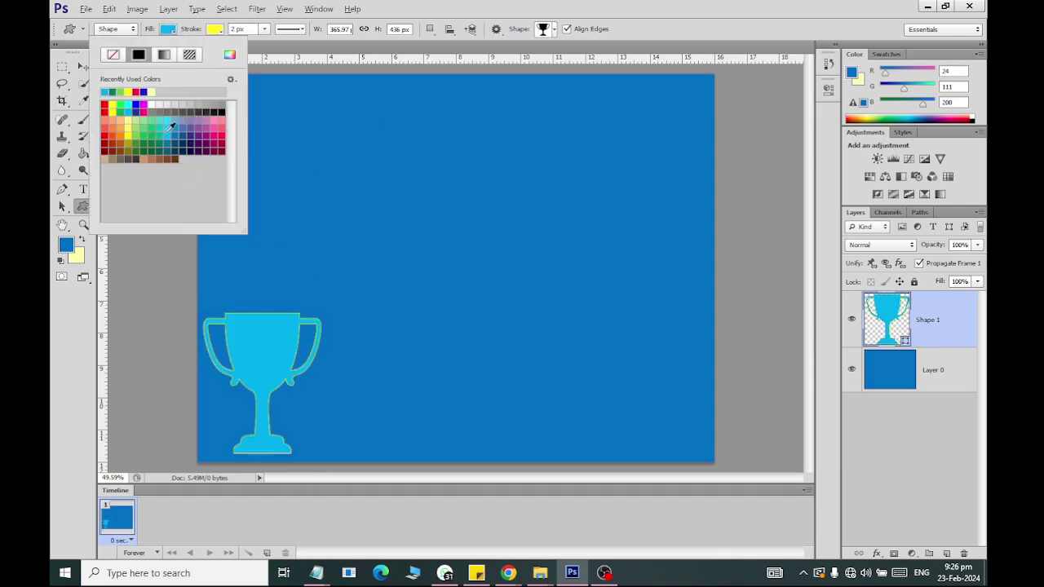
pyautogui.click(144, 106)
pyautogui.click(133, 135)
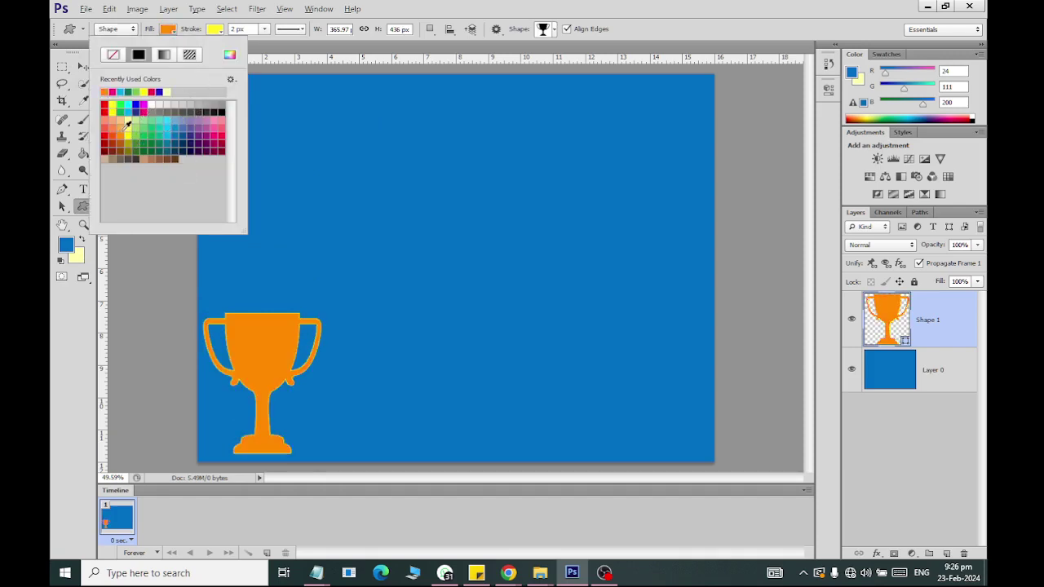
pyautogui.click(81, 158)
pyautogui.click(84, 67)
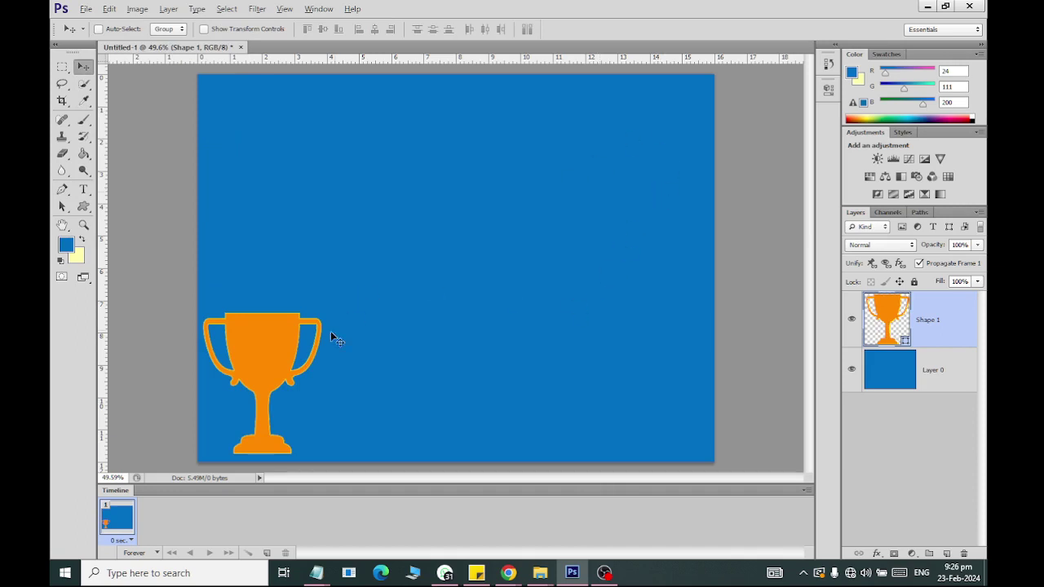
# - Free Transform the trophy down to about 56% and apply it at the top centre
pyautogui.hotkey('ctrl', 't')
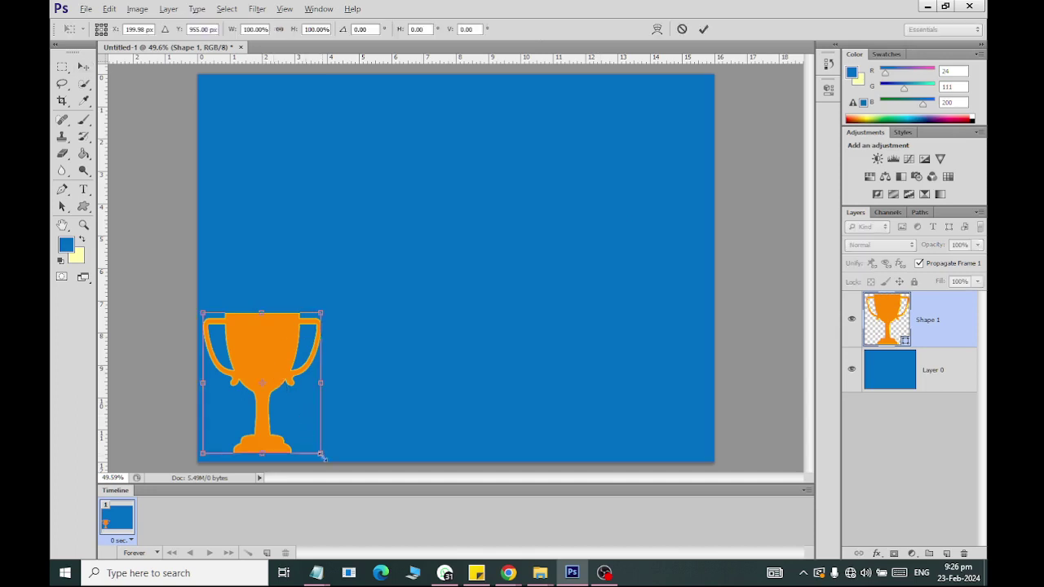
pyautogui.moveTo(320, 455); pyautogui.dragTo(310, 441)
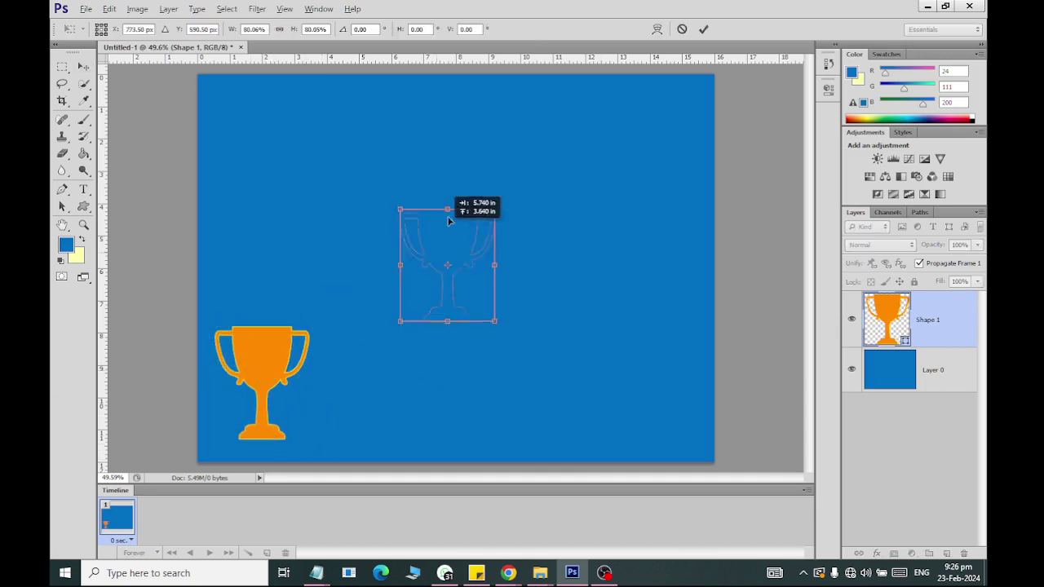
pyautogui.moveTo(252, 373); pyautogui.dragTo(451, 132)
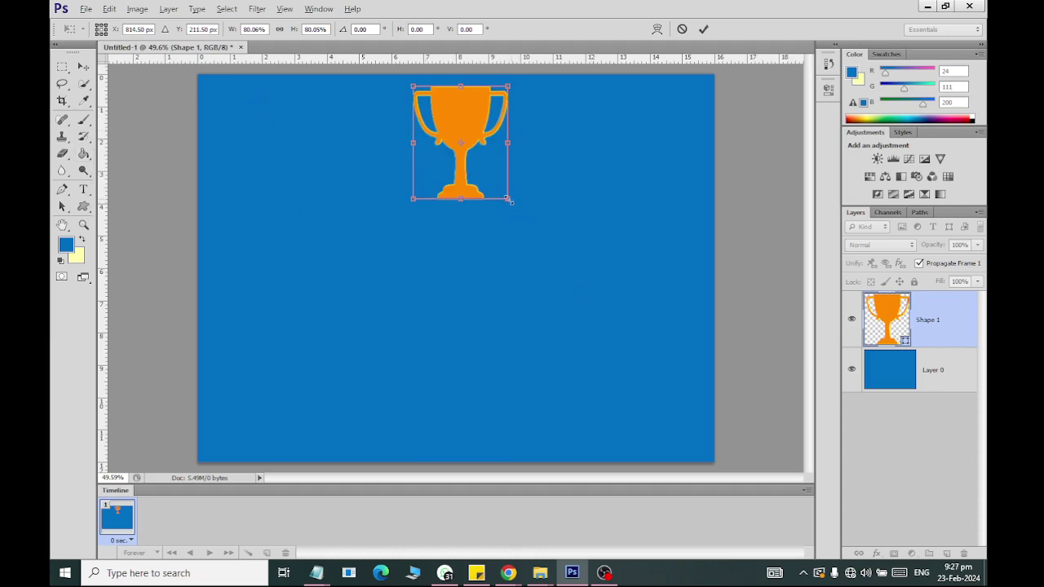
pyautogui.moveTo(508, 198); pyautogui.dragTo(494, 181)
pyautogui.moveTo(462, 131); pyautogui.dragTo(460, 112)
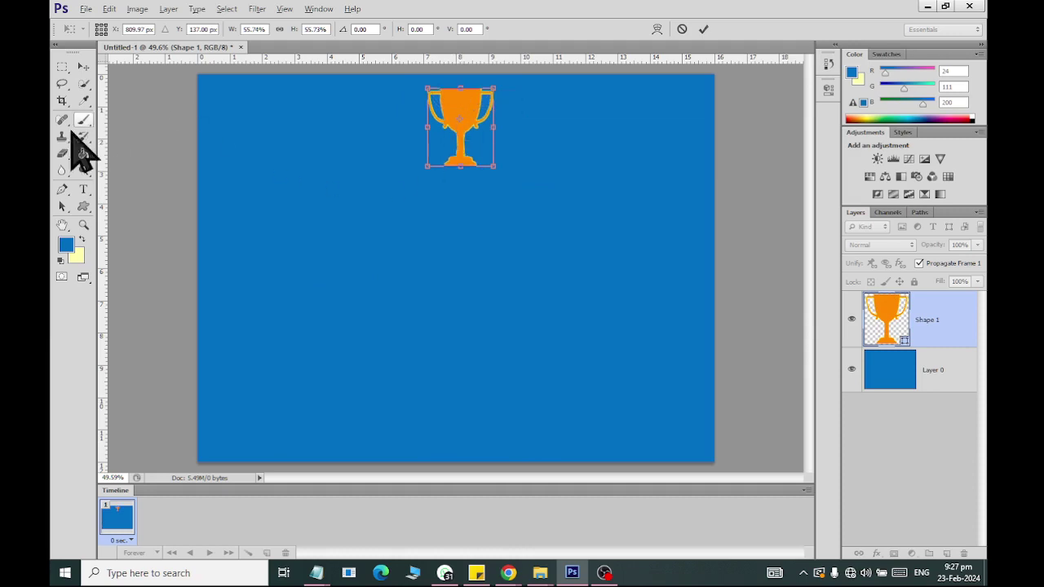
pyautogui.click(83, 209)
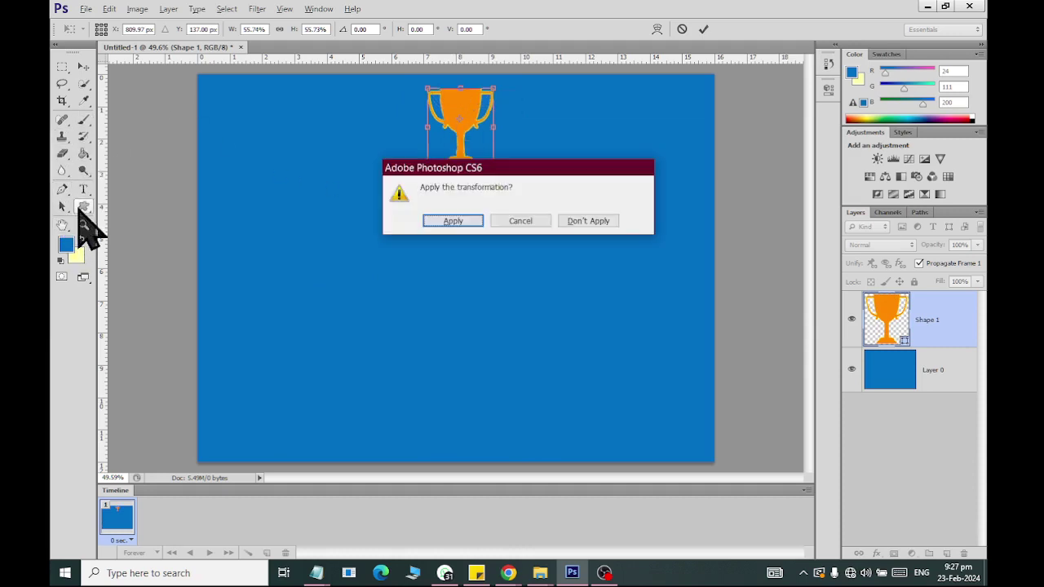
pyautogui.click(453, 221)
pyautogui.click(83, 226)
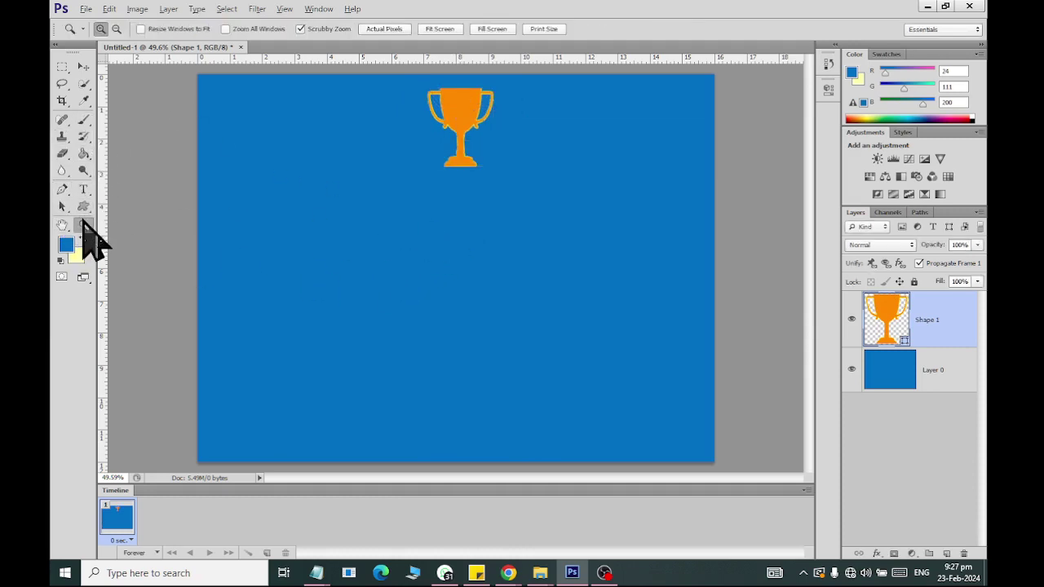
pyautogui.click(83, 206)
# - Draw a square on the left, then undo it since it landed on the trophy's layer
pyautogui.click(134, 205)
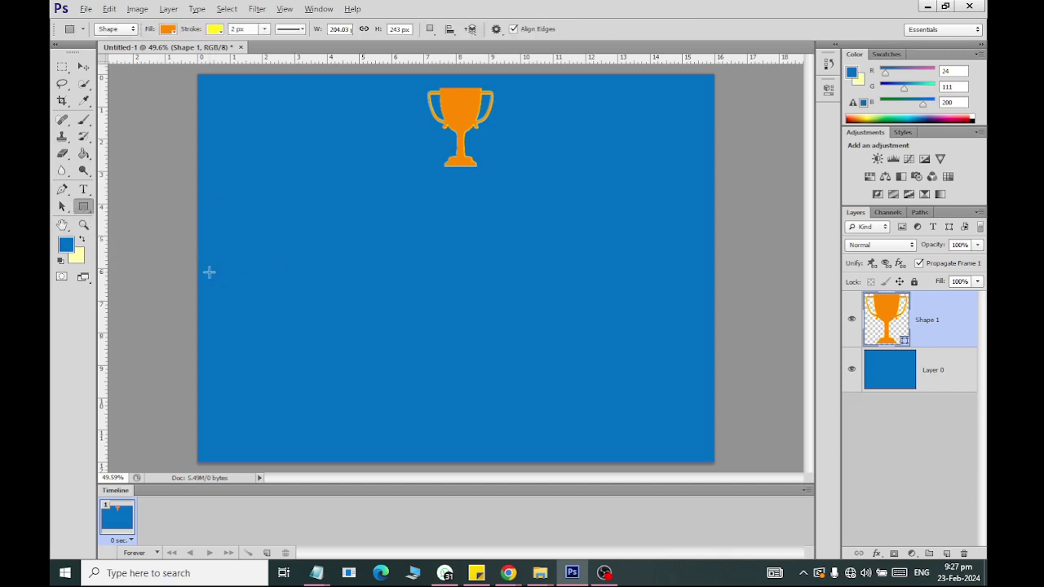
pyautogui.moveTo(247, 232); pyautogui.dragTo(317, 304)
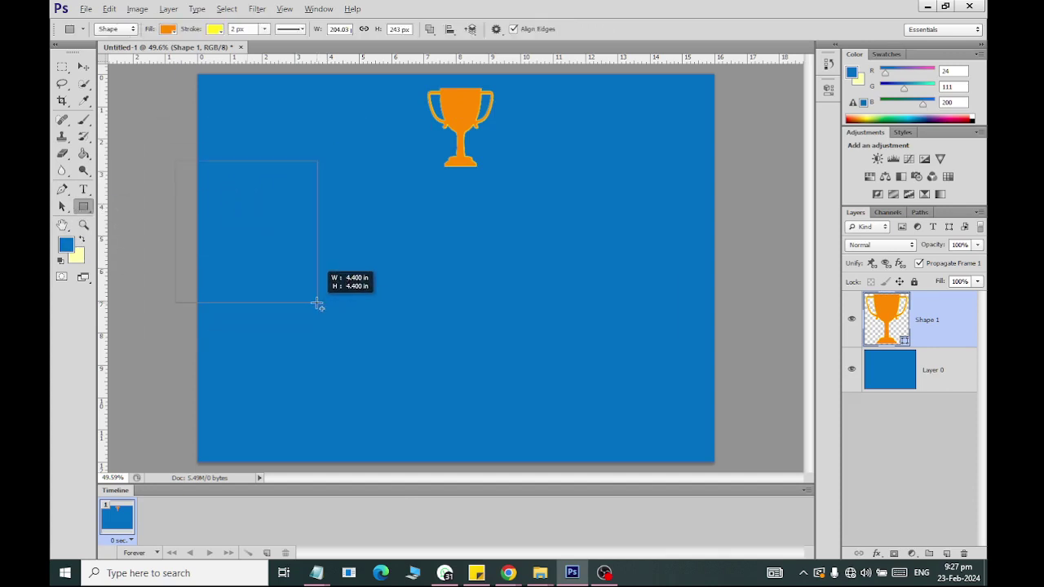
pyautogui.click(83, 66)
pyautogui.moveTo(272, 252)
pyautogui.mouseDown()
pyautogui.moveTo(362, 278)
pyautogui.moveTo(352, 268)
pyautogui.mouseUp()
pyautogui.hotkey('ctrl', 'z')
pyautogui.hotkey('ctrl', 'z')
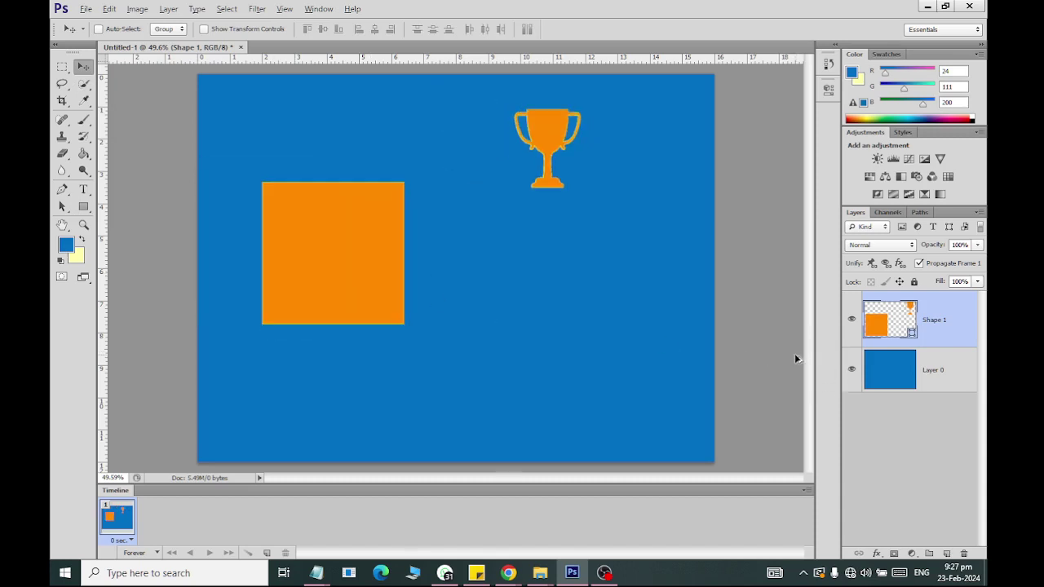
pyautogui.hotkey('ctrl', 'alt', 'z')
pyautogui.hotkey('ctrl', 'alt', 'z')
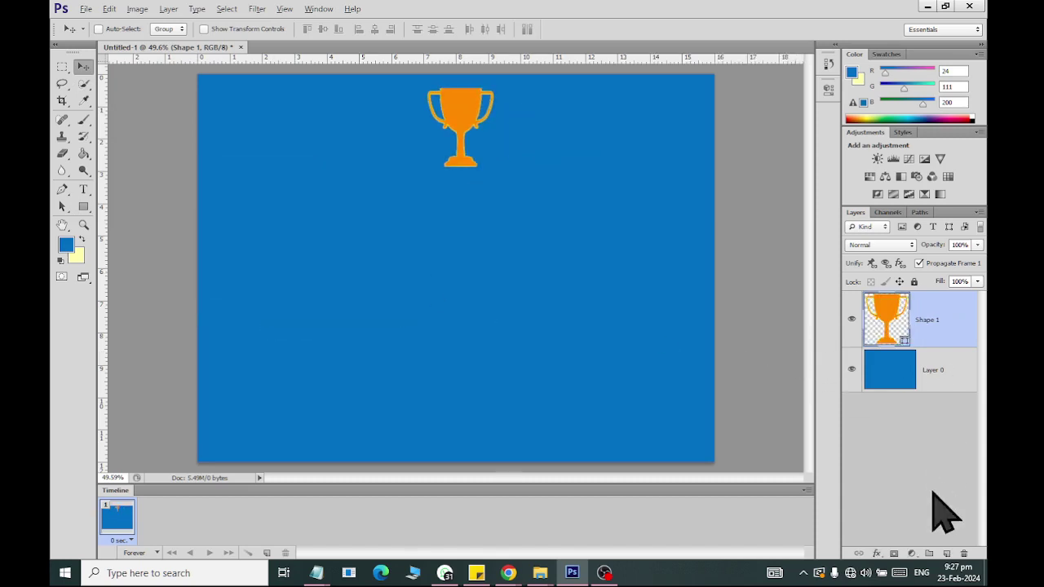
# - Create a new layer and draw a pink square at the canvas's left edge
pyautogui.click(946, 554)
pyautogui.moveTo(274, 222); pyautogui.dragTo(322, 266)
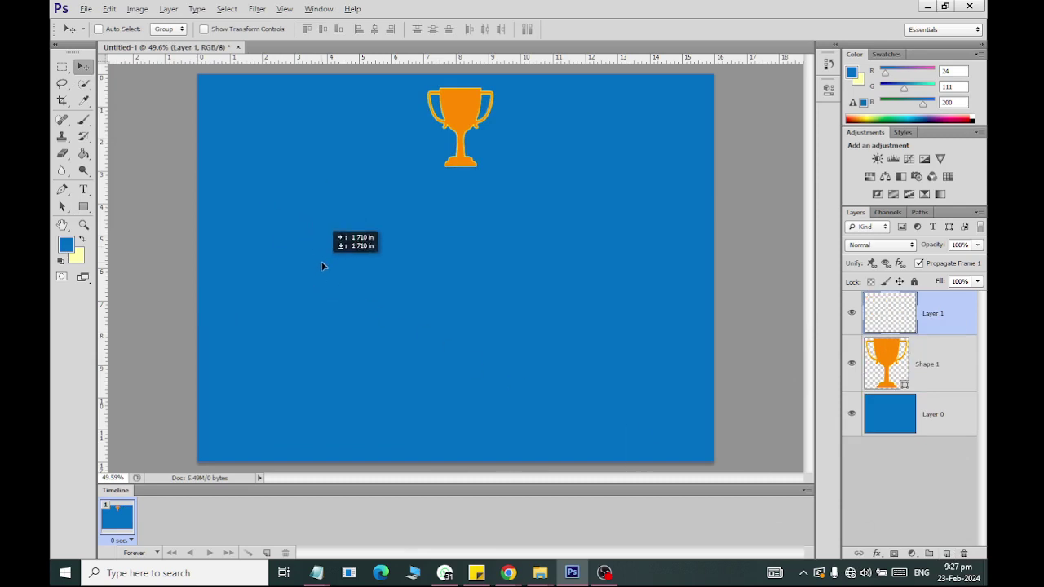
pyautogui.click(83, 207)
pyautogui.moveTo(265, 230); pyautogui.dragTo(346, 293)
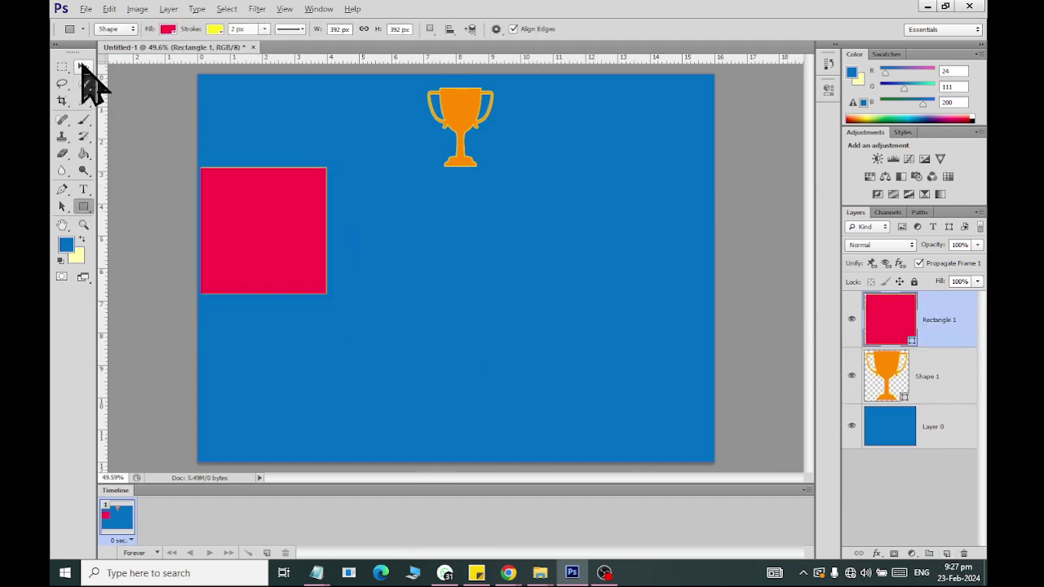
# - Nudge the pink square, duplicate it, then delete the misplaced copy
pyautogui.click(85, 67)
pyautogui.moveTo(280, 249); pyautogui.dragTo(302, 283)
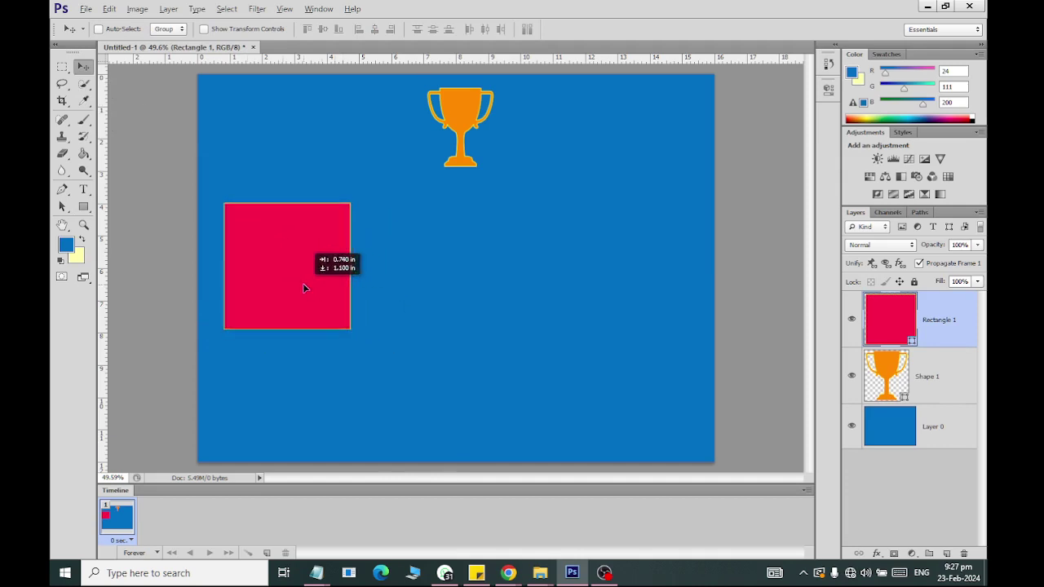
pyautogui.hotkey('ctrl', 'j')
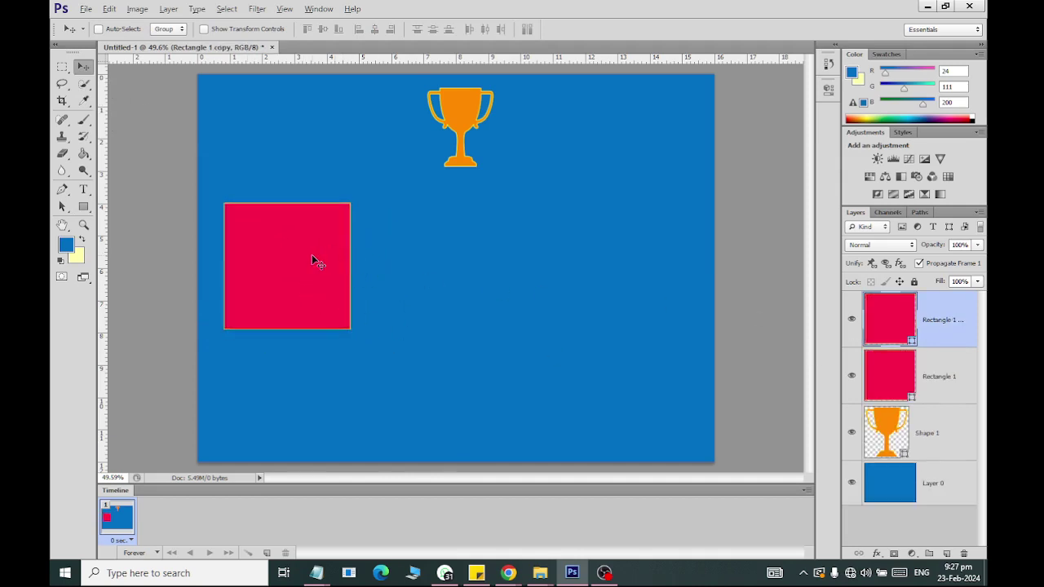
pyautogui.moveTo(311, 254)
pyautogui.mouseDown()
pyautogui.moveTo(629, 261)
pyautogui.moveTo(604, 261)
pyautogui.mouseUp()
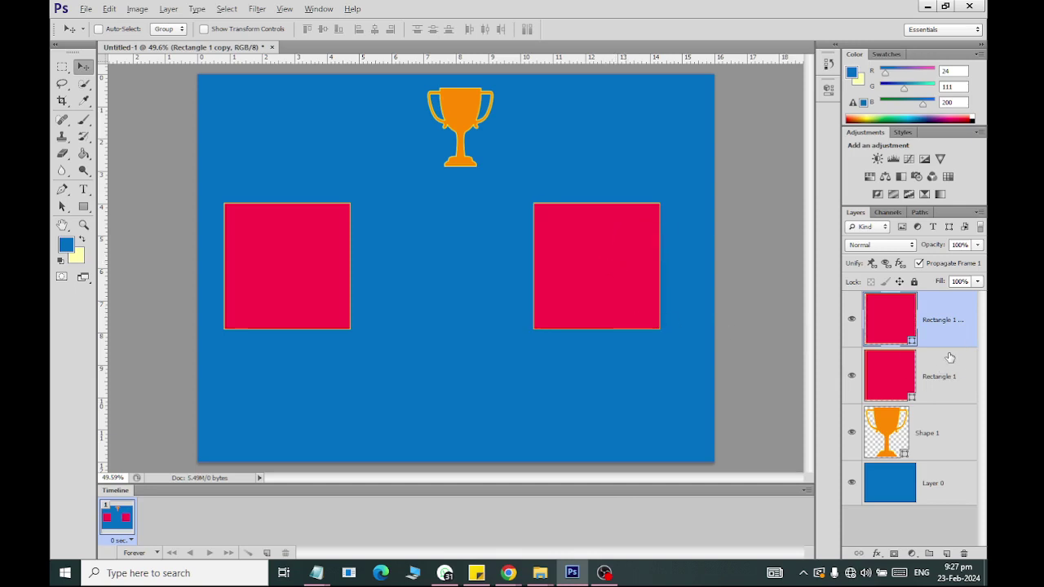
pyautogui.moveTo(951, 330); pyautogui.dragTo(963, 554)
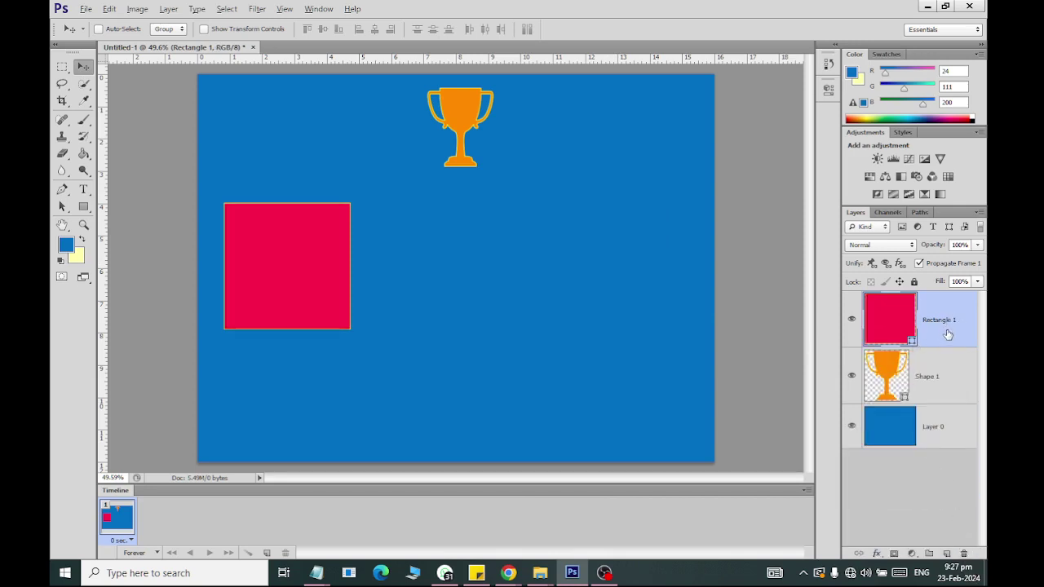
# - Duplicate the square again and align the copy level on the right side
pyautogui.hotkey('ctrl', 'j')
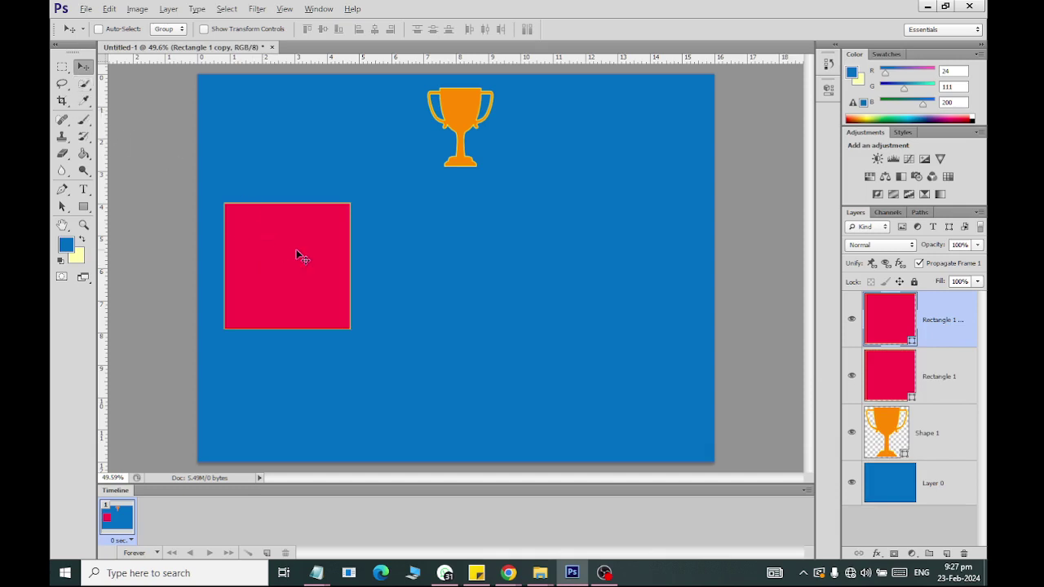
pyautogui.moveTo(298, 255); pyautogui.dragTo(642, 275)
pyautogui.moveTo(447, 112); pyautogui.dragTo(447, 118)
pyautogui.moveTo(323, 266); pyautogui.dragTo(656, 286)
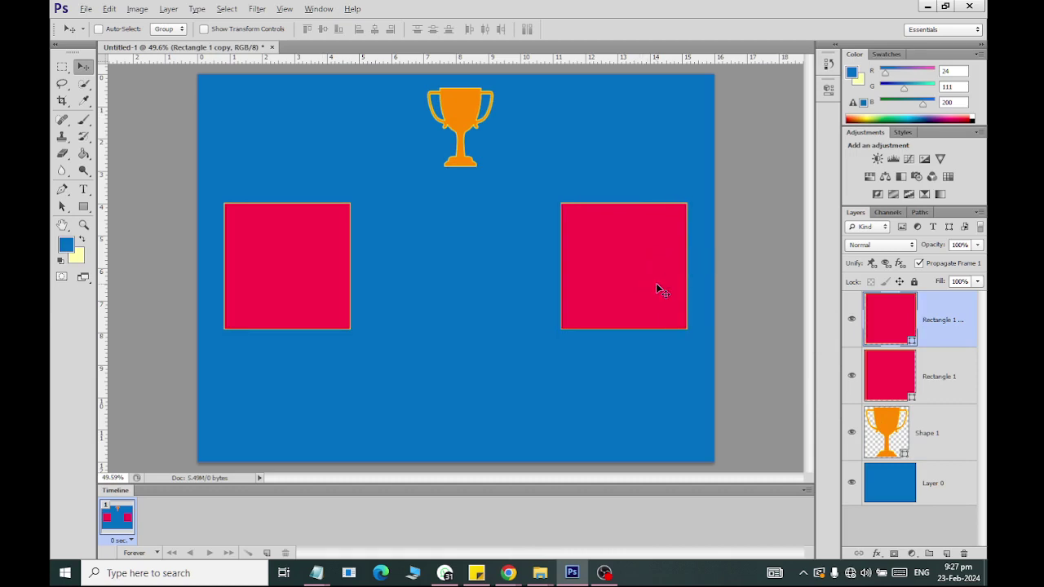
# - Move the trophy down between the rectangles and enlarge it to about 136%
pyautogui.click(888, 431)
pyautogui.moveTo(467, 113); pyautogui.dragTo(475, 254)
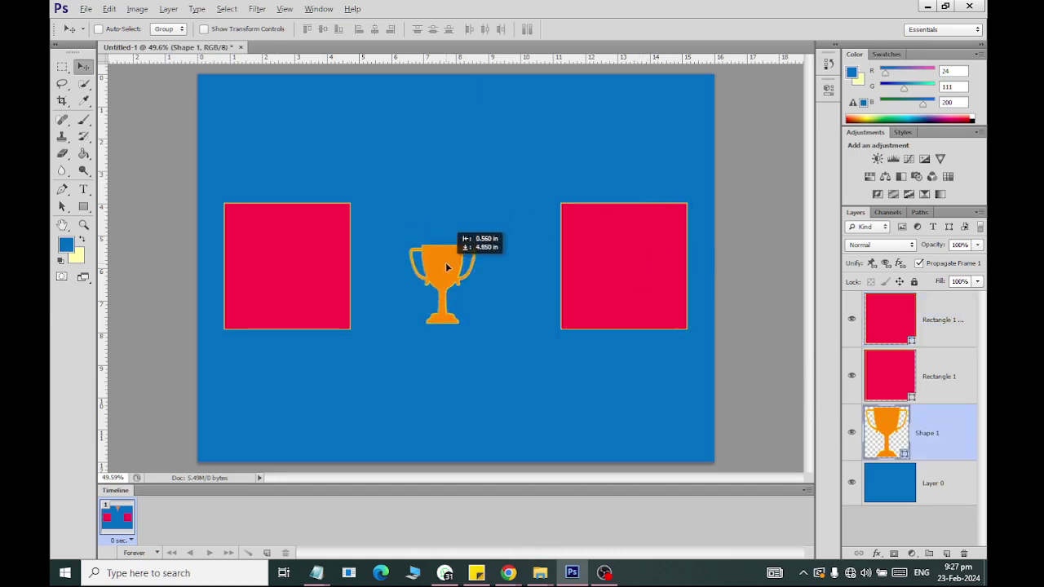
pyautogui.hotkey('ctrl', 't')
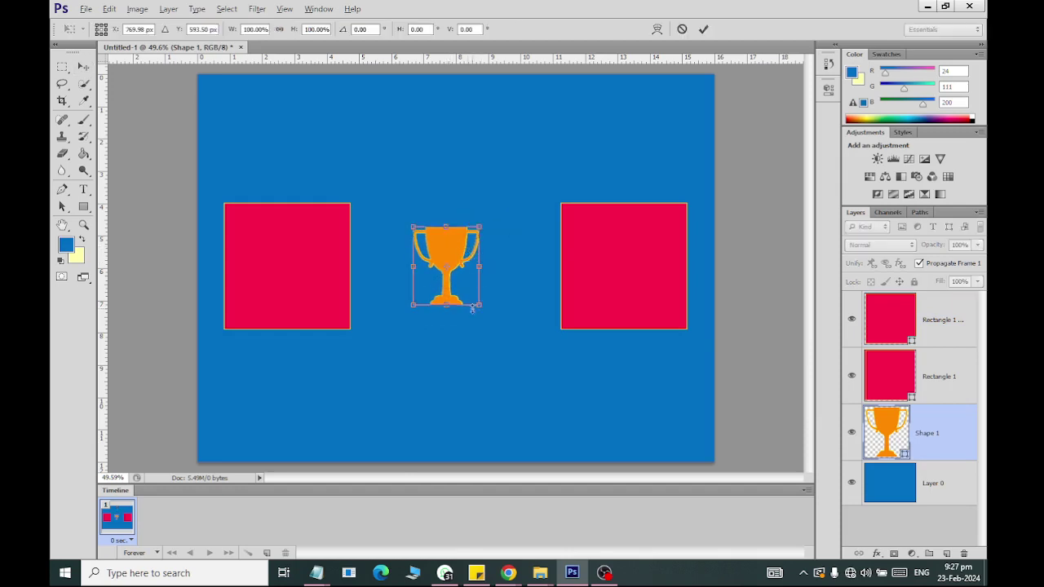
pyautogui.moveTo(479, 305); pyautogui.dragTo(492, 319)
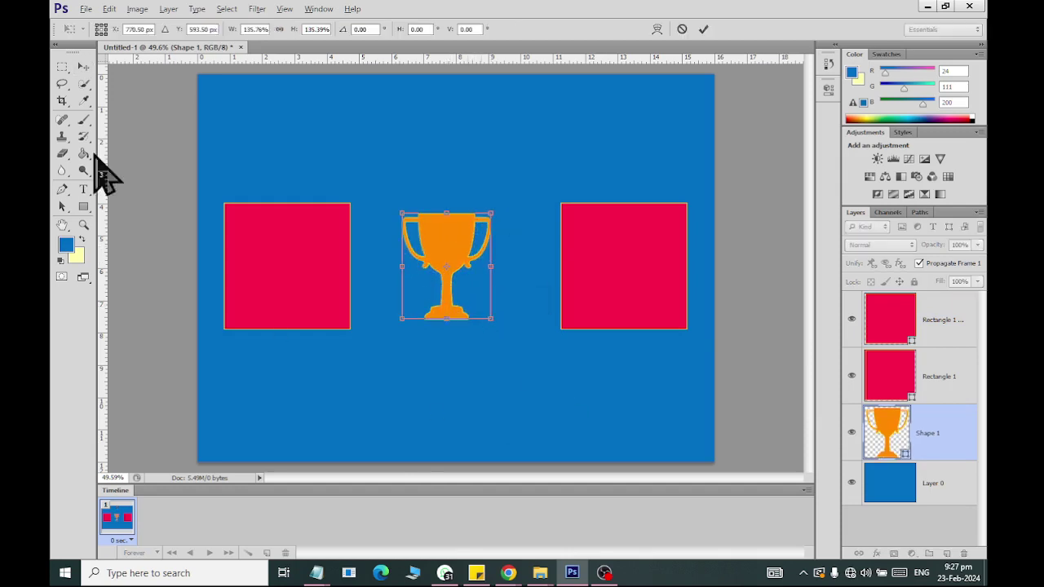
pyautogui.click(84, 68)
pyautogui.click(462, 226)
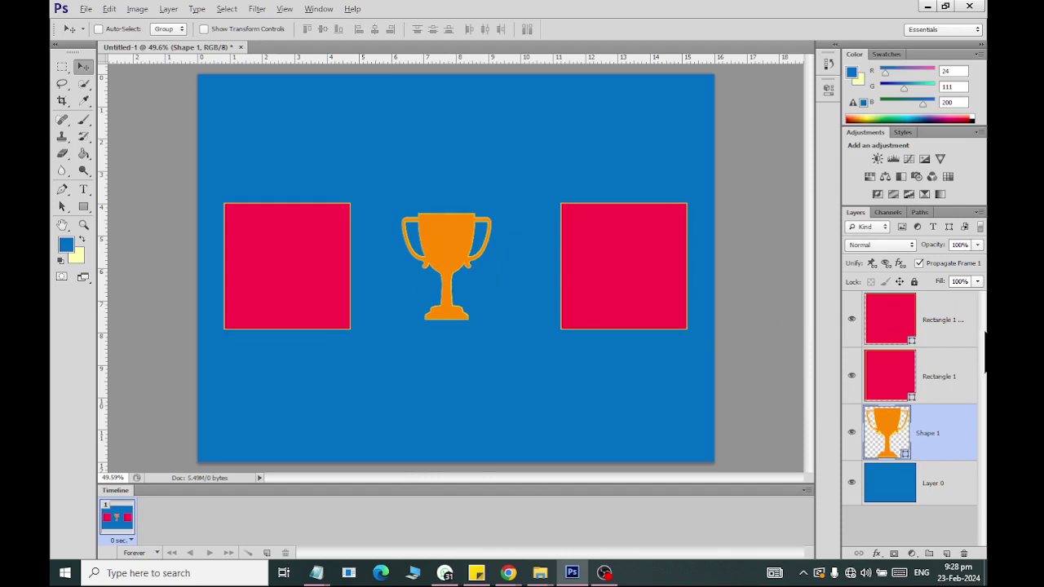
pyautogui.click(925, 319)
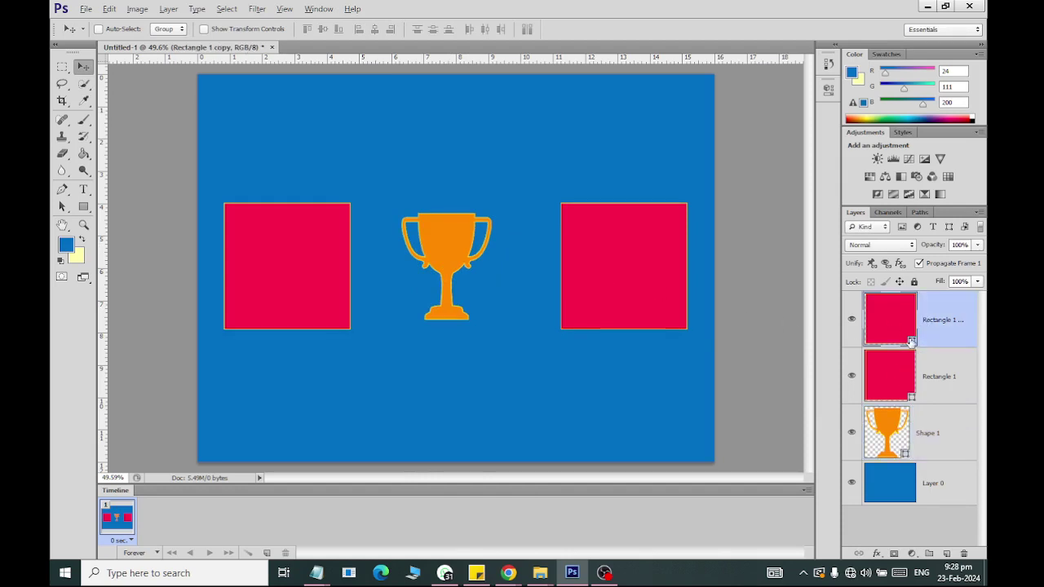
# - Set the left rectangle's fill to bright green in the Color Picker
pyautogui.doubleClick(911, 341)
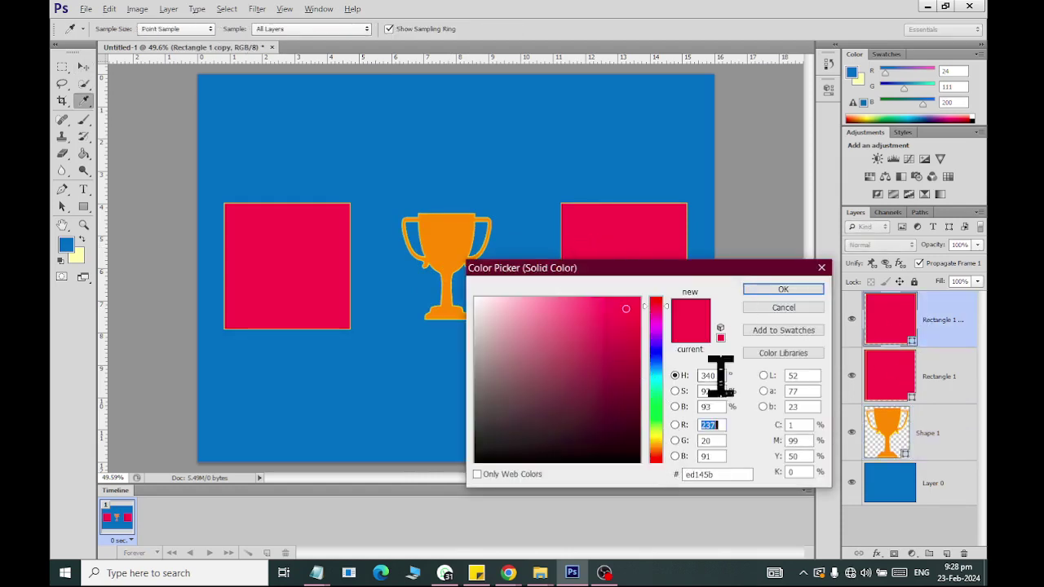
pyautogui.click(796, 309)
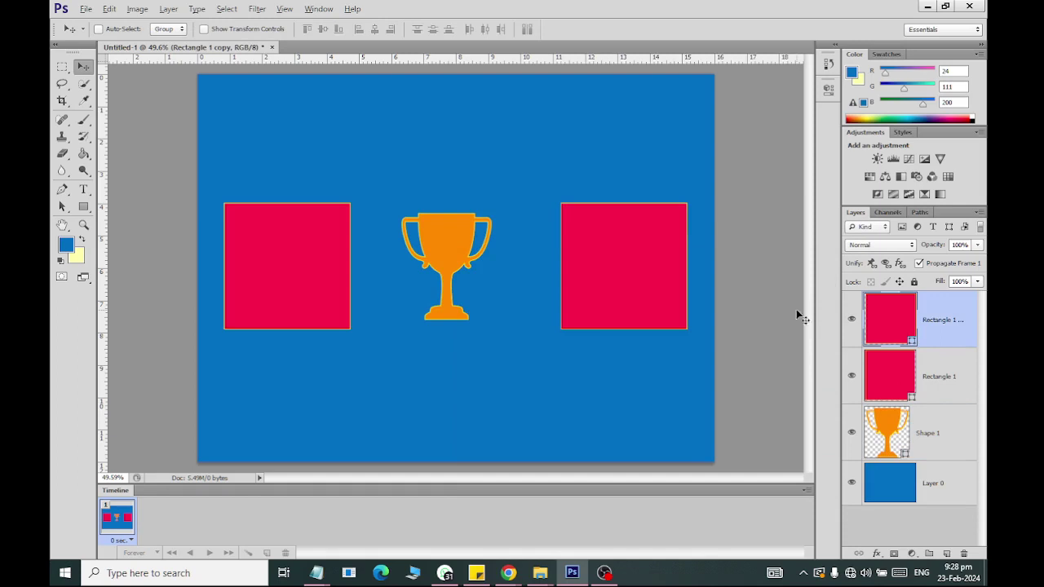
pyautogui.doubleClick(896, 390)
pyautogui.click(656, 406)
pyautogui.click(628, 355)
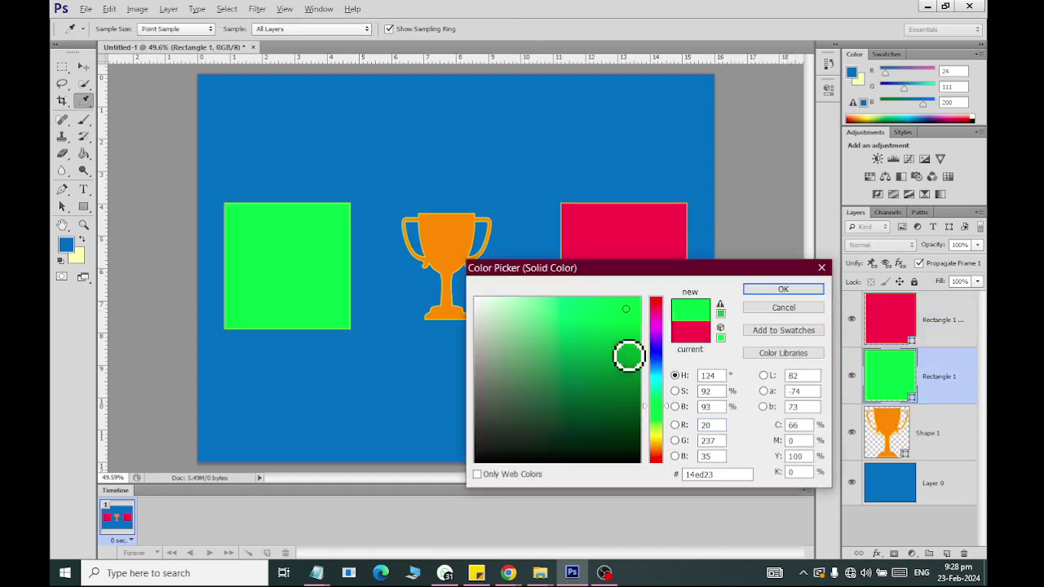
pyautogui.click(631, 325)
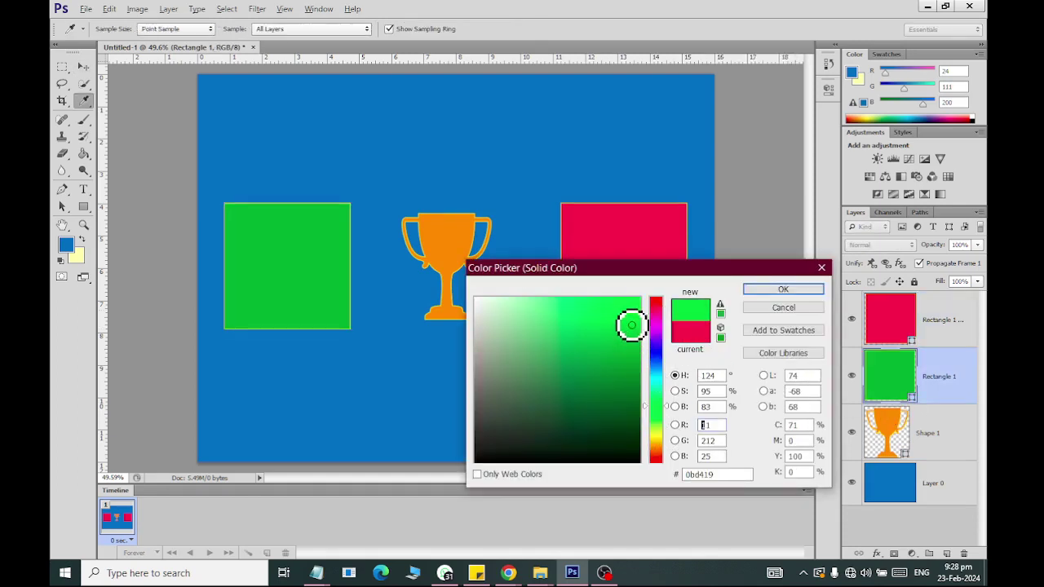
pyautogui.click(783, 290)
# - Select the green left square's layer and duplicate it with Ctrl+J
pyautogui.press('v')
pyautogui.click(881, 329)
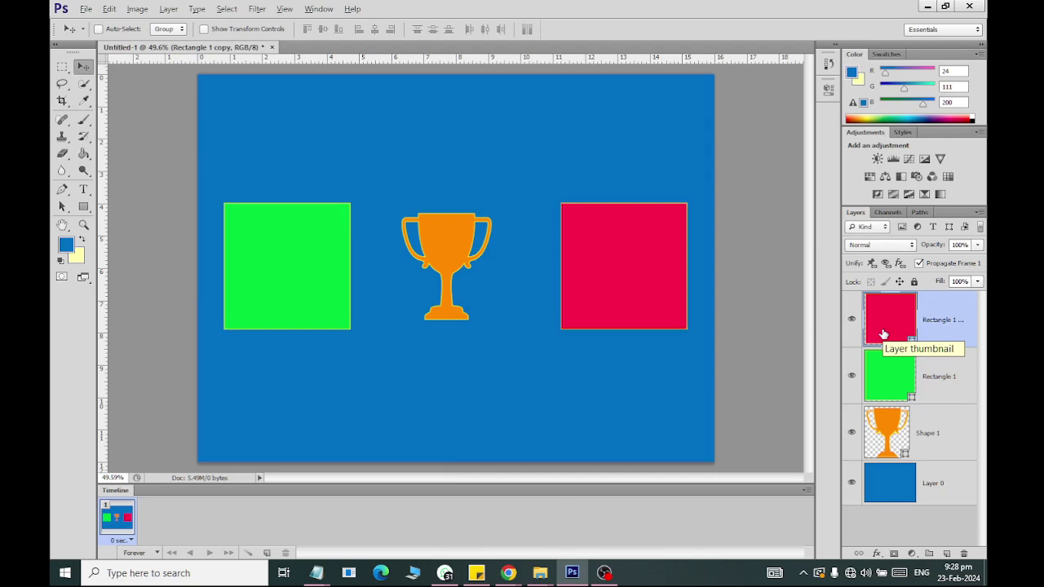
pyautogui.click(902, 391)
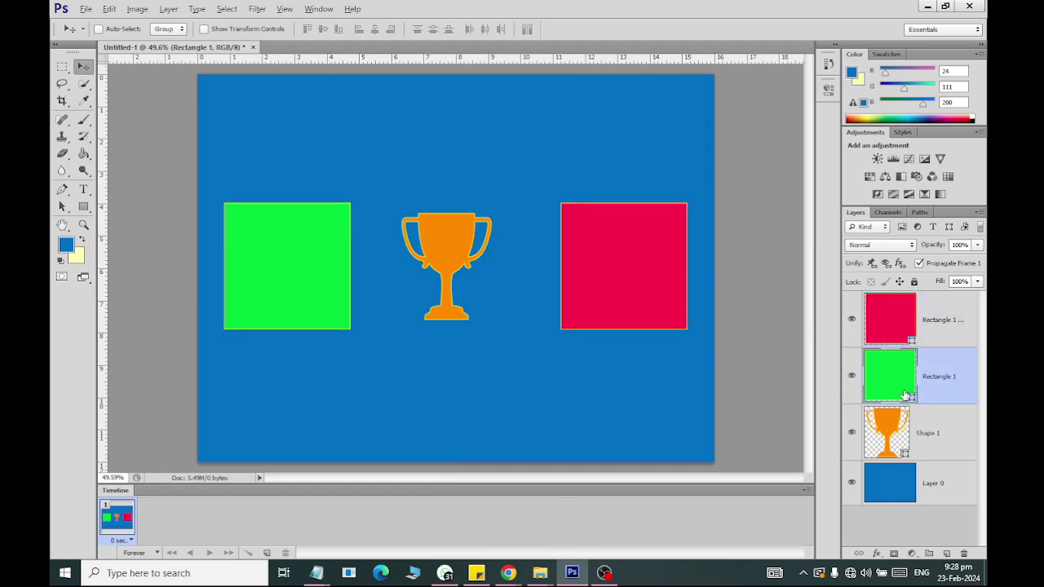
pyautogui.hotkey('ctrl', 'j')
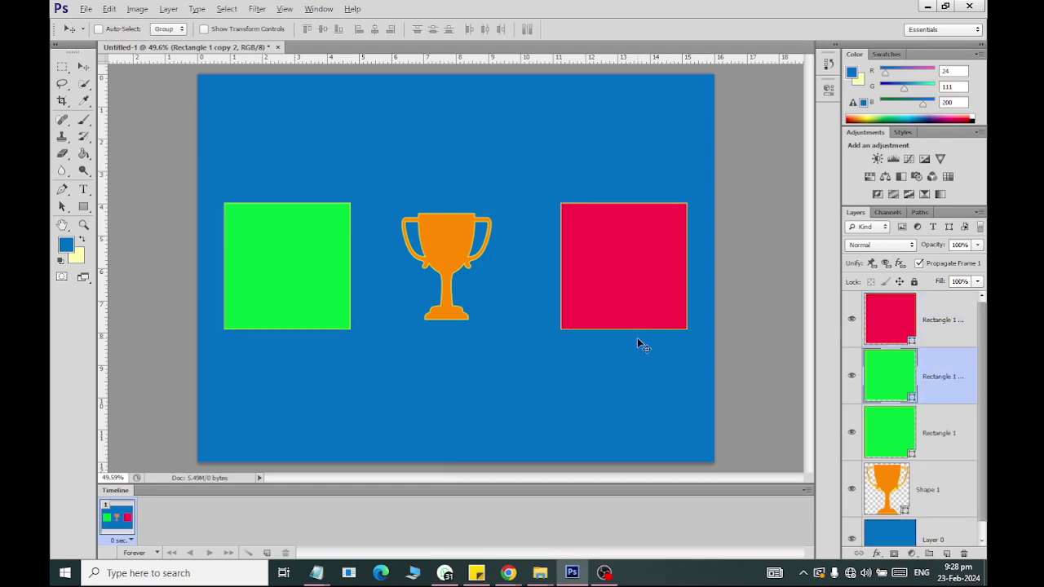
# - Narrow the green copy to a strip on the left edge and colour it white (ffffff)
pyautogui.hotkey('ctrl', 't')
pyautogui.moveTo(353, 266); pyautogui.dragTo(262, 266)
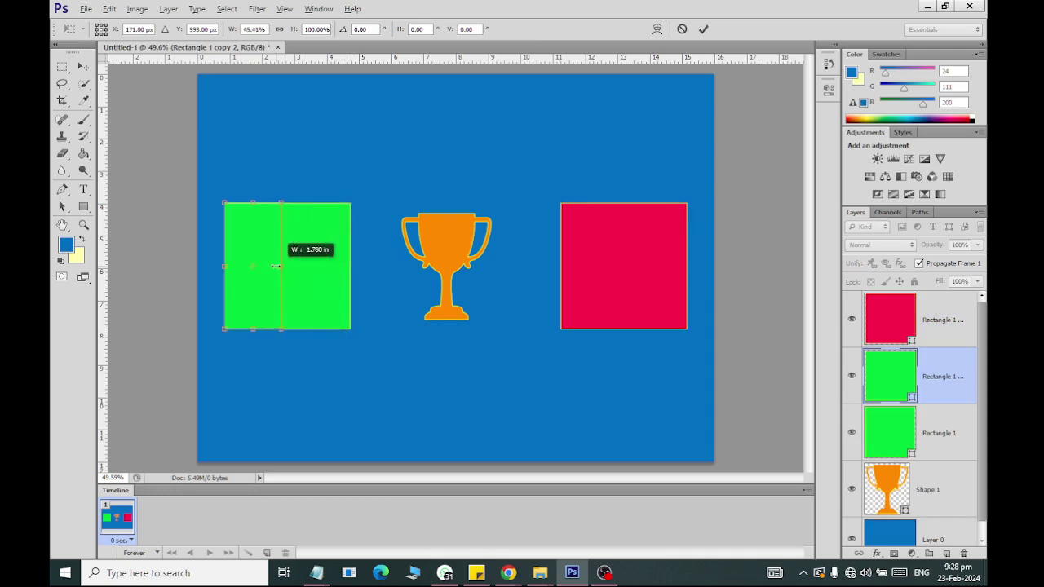
pyautogui.click(84, 65)
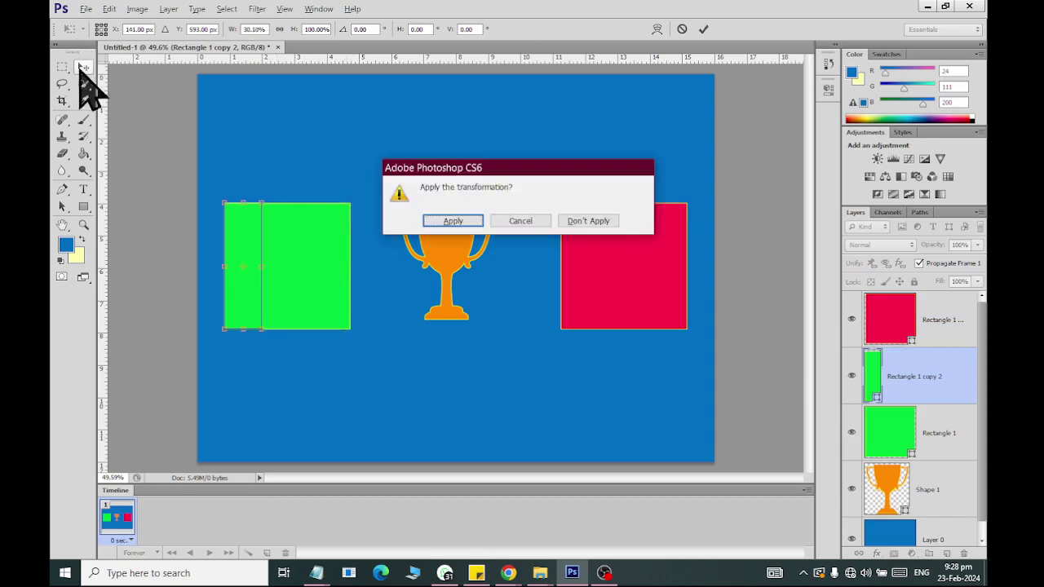
pyautogui.click(441, 217)
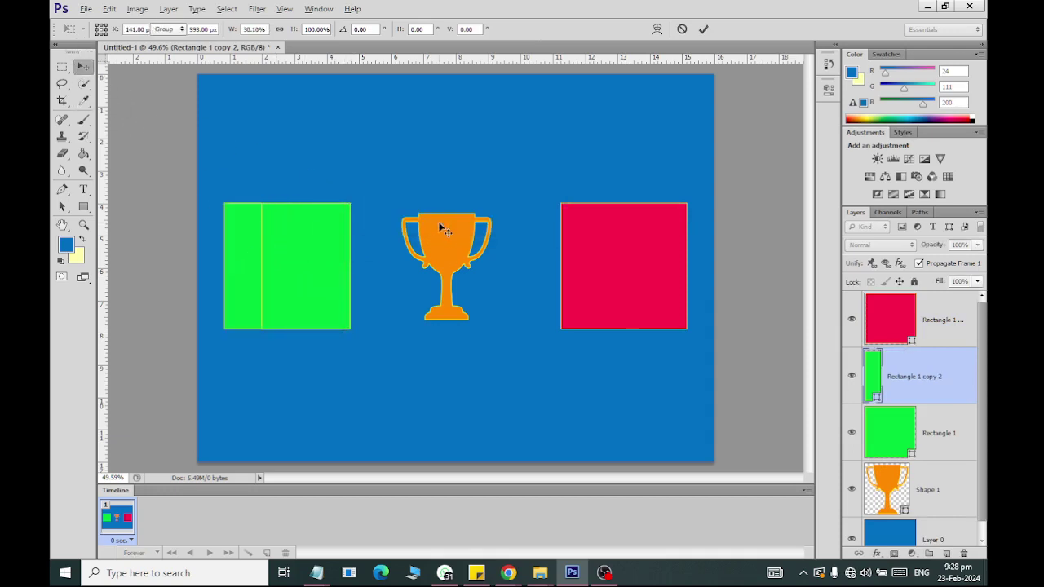
pyautogui.doubleClick(877, 391)
pyautogui.write('ffffff')
pyautogui.click(758, 292)
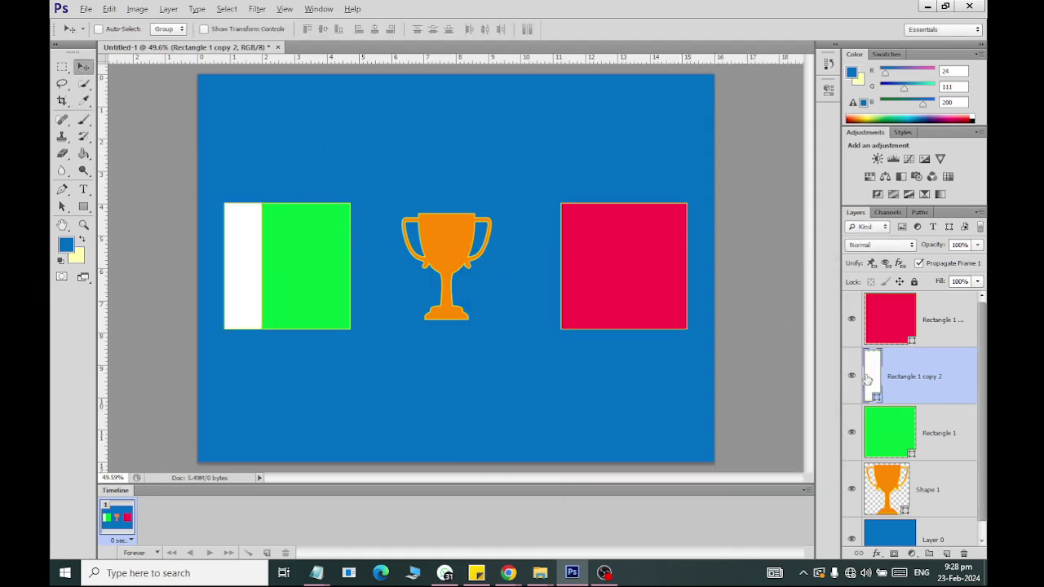
pyautogui.click(904, 304)
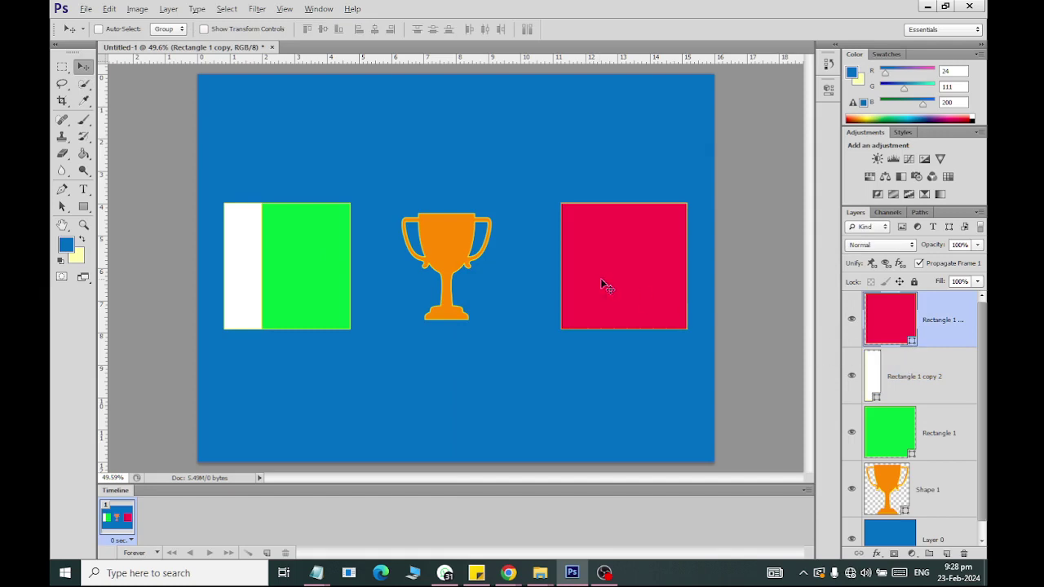
# - Duplicate the red square, resize the copy into a middle band, and colour it green
pyautogui.hotkey('ctrl', 'j')
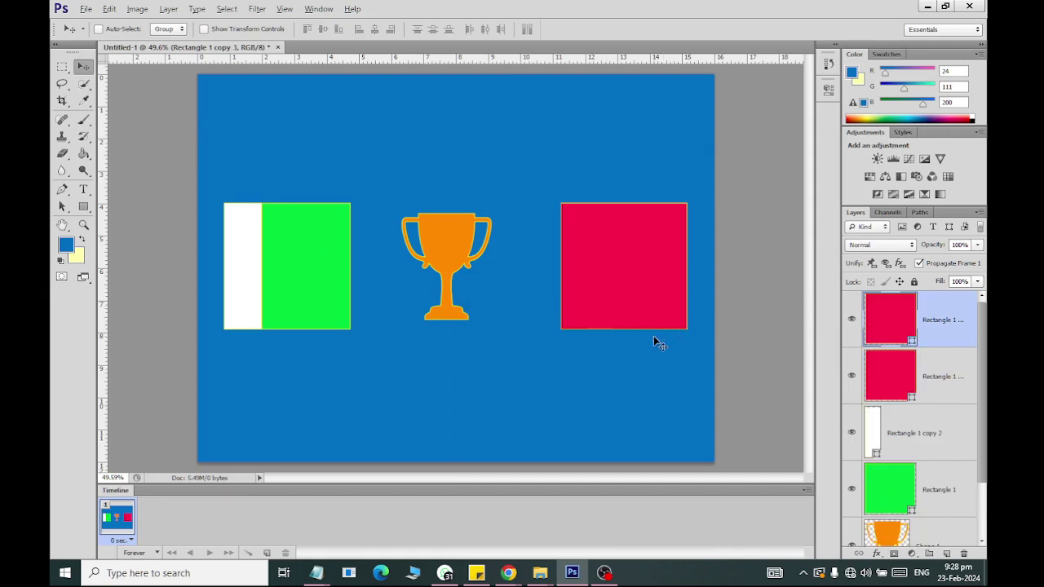
pyautogui.hotkey('ctrl', 't')
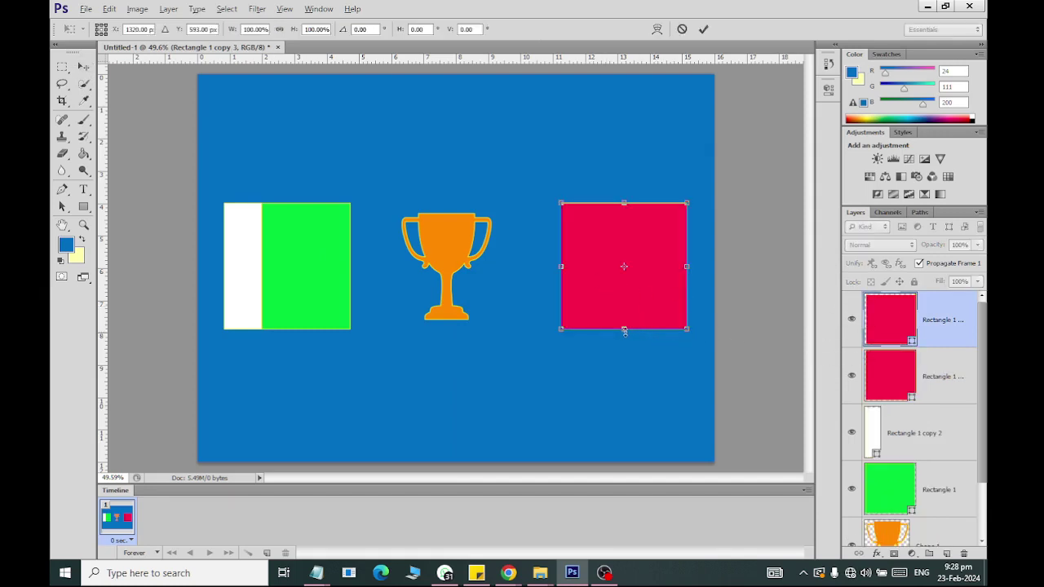
pyautogui.moveTo(624, 330)
pyautogui.mouseDown()
pyautogui.moveTo(635, 275)
pyautogui.moveTo(636, 284)
pyautogui.mouseUp()
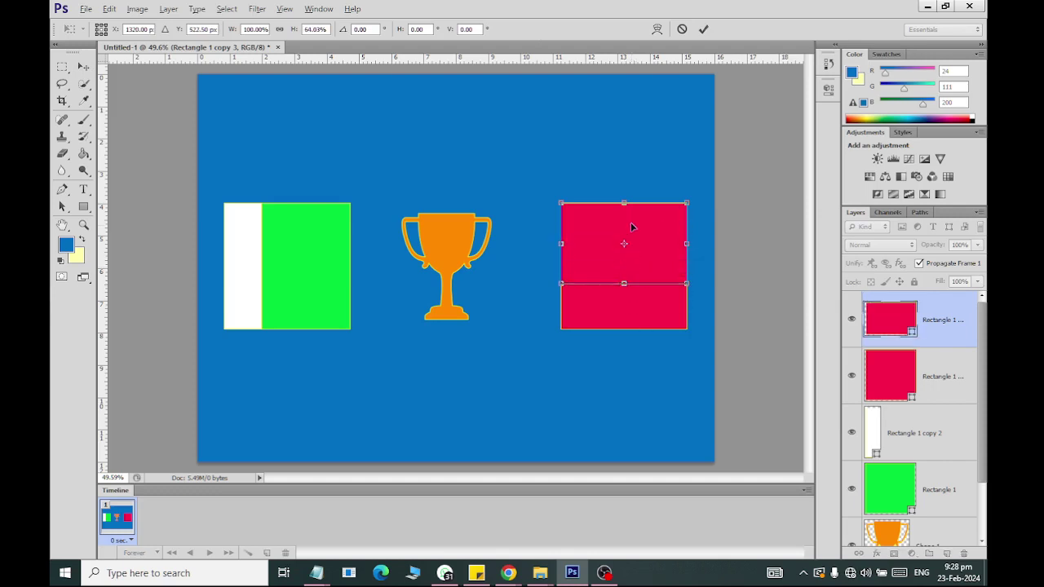
pyautogui.moveTo(624, 205); pyautogui.dragTo(624, 243)
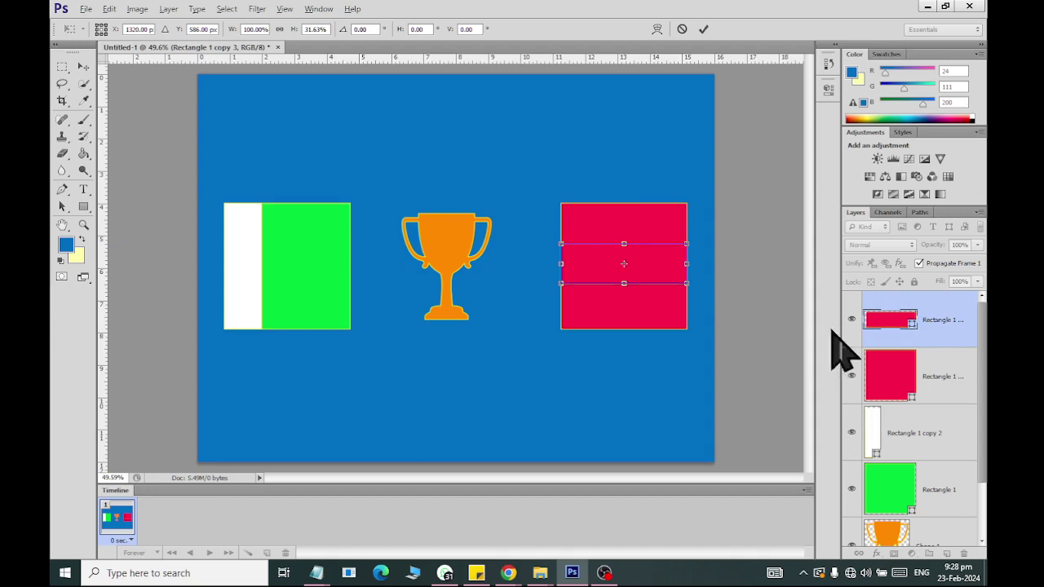
pyautogui.click(84, 67)
pyautogui.click(461, 221)
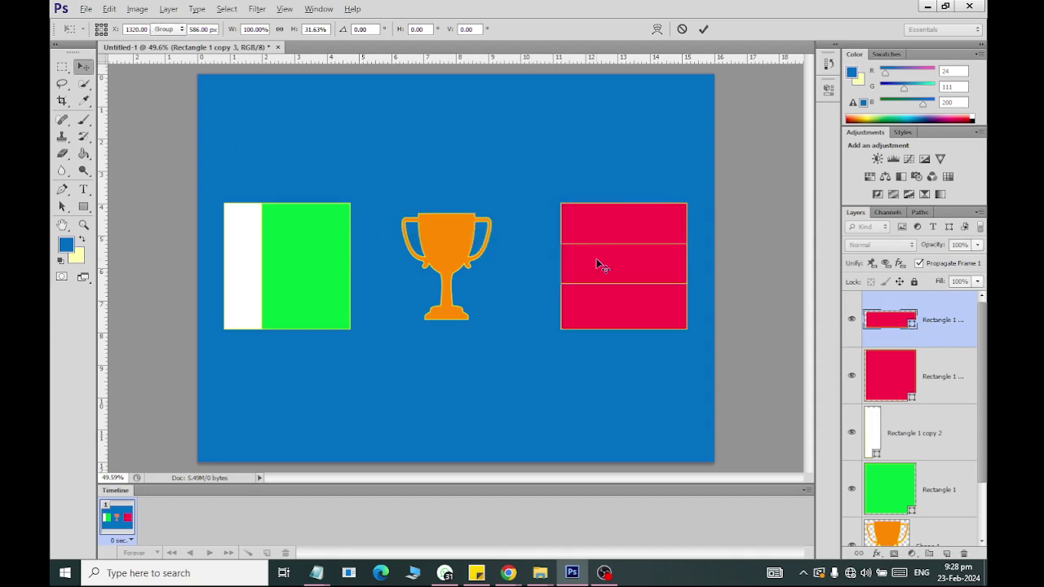
pyautogui.doubleClick(915, 326)
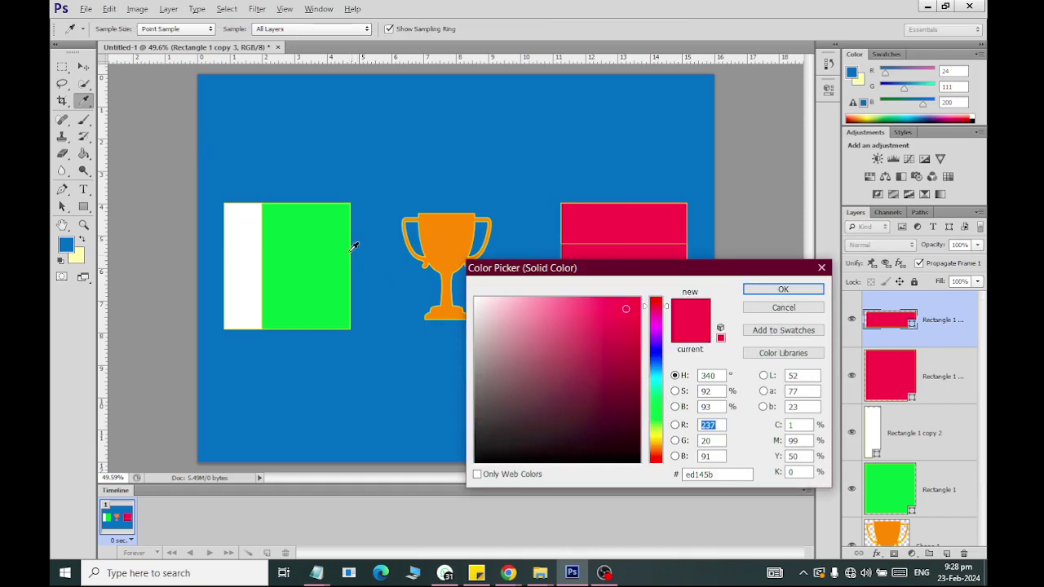
pyautogui.click(313, 238)
pyautogui.click(783, 291)
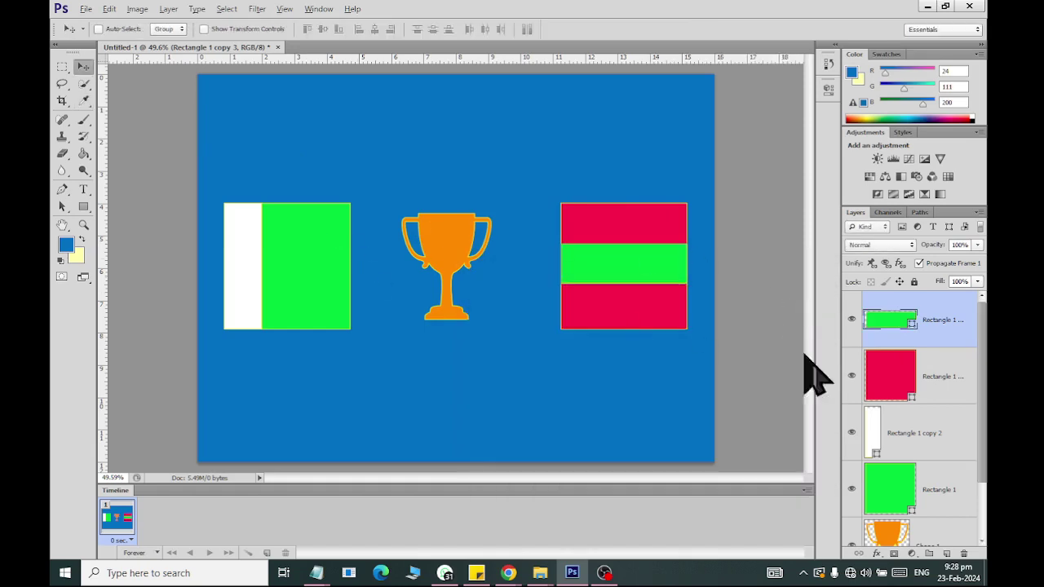
# - Duplicate the green band, stretch it across the bottom third, and colour it white
pyautogui.hotkey('ctrl', 'j')
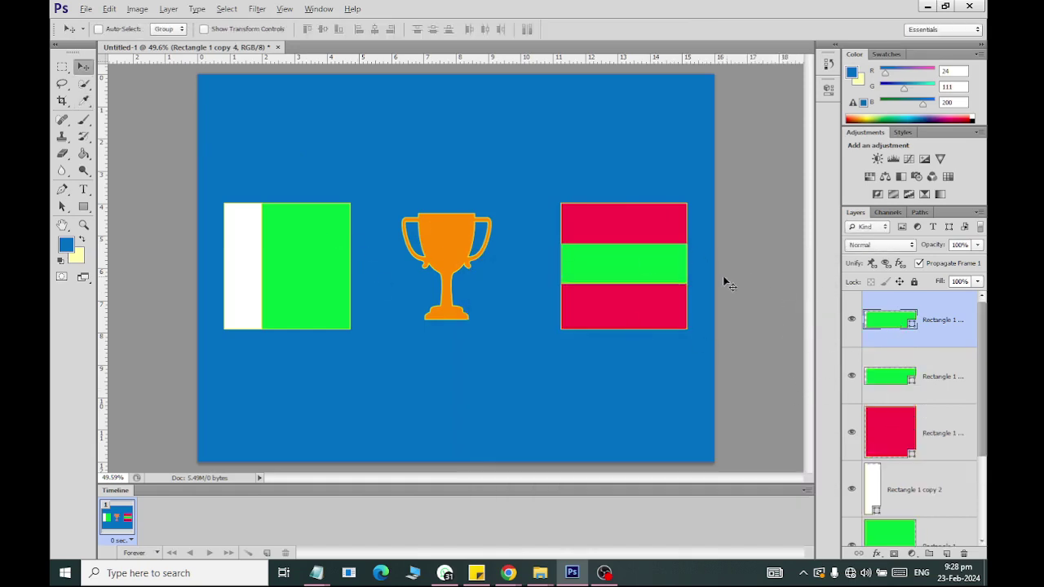
pyautogui.moveTo(600, 276); pyautogui.dragTo(650, 327)
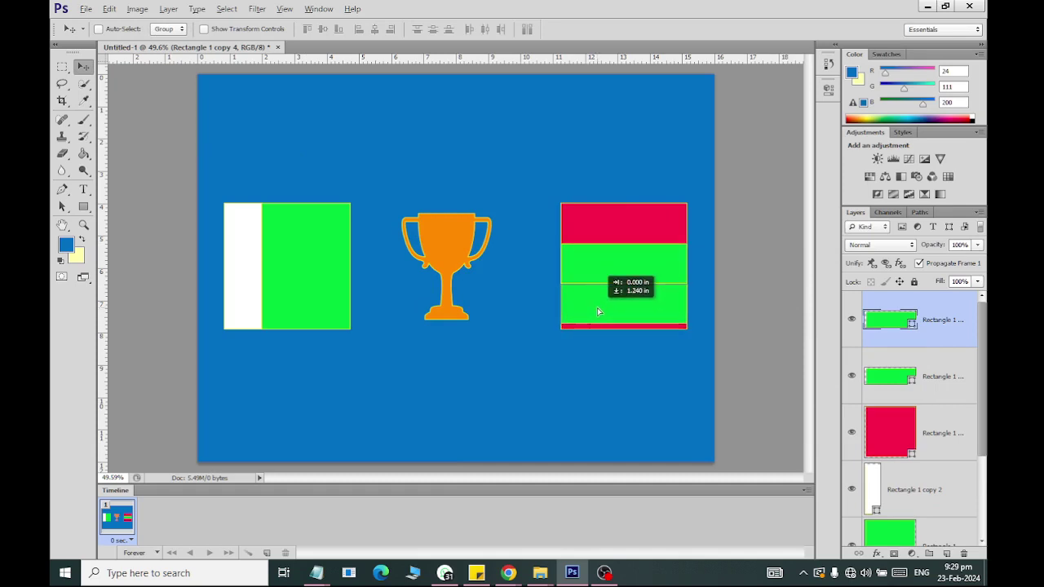
pyautogui.hotkey('ctrl', 't')
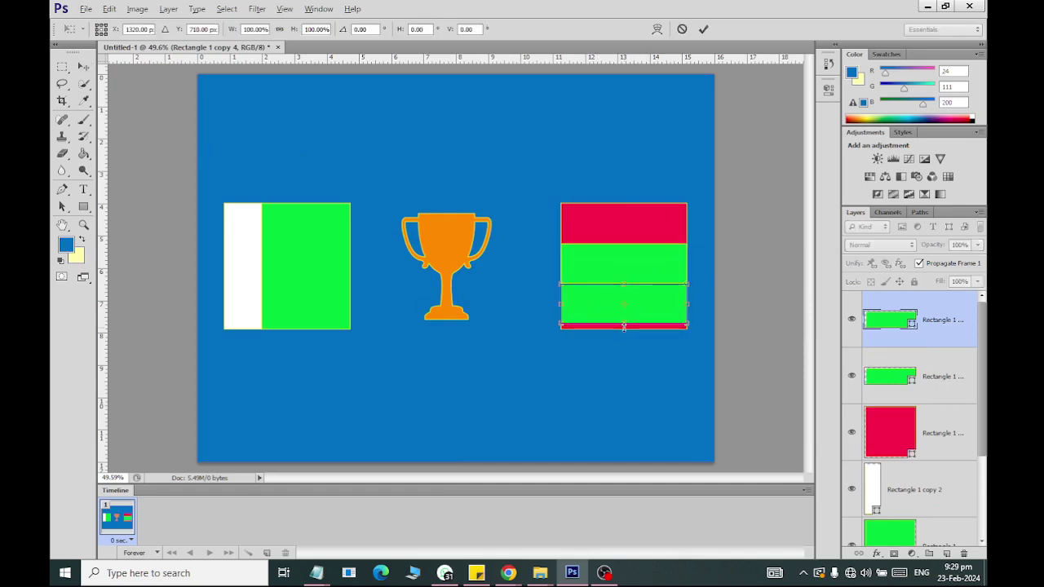
pyautogui.moveTo(623, 326); pyautogui.dragTo(623, 332)
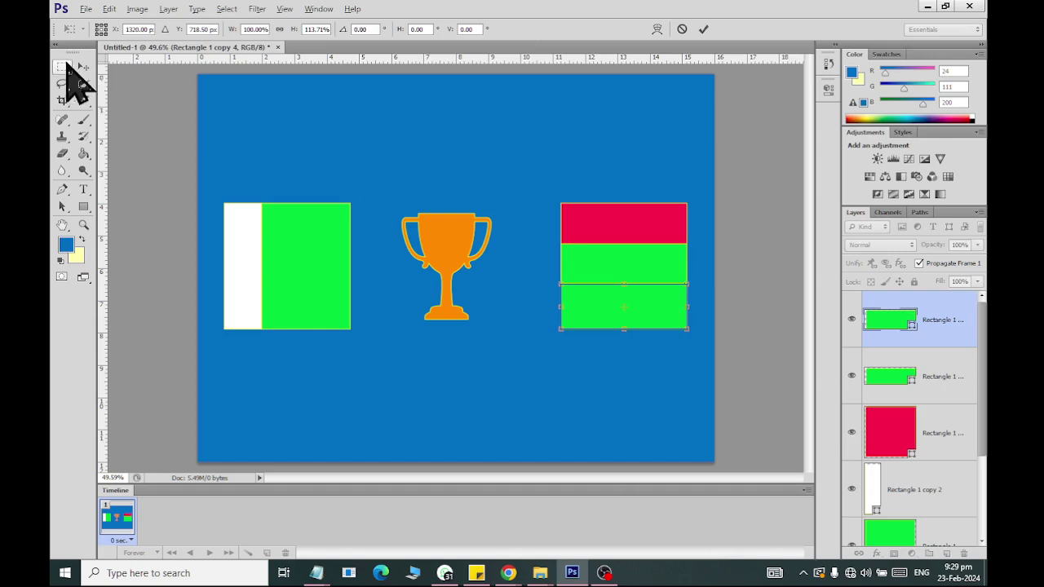
pyautogui.click(83, 66)
pyautogui.click(466, 221)
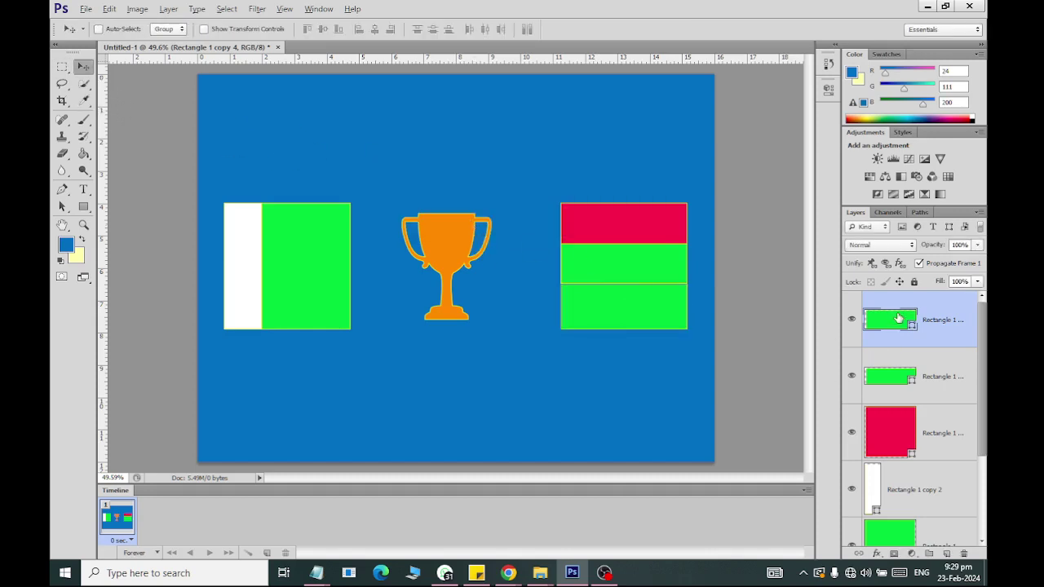
pyautogui.doubleClick(898, 318)
pyautogui.moveTo(534, 347); pyautogui.dragTo(475, 299)
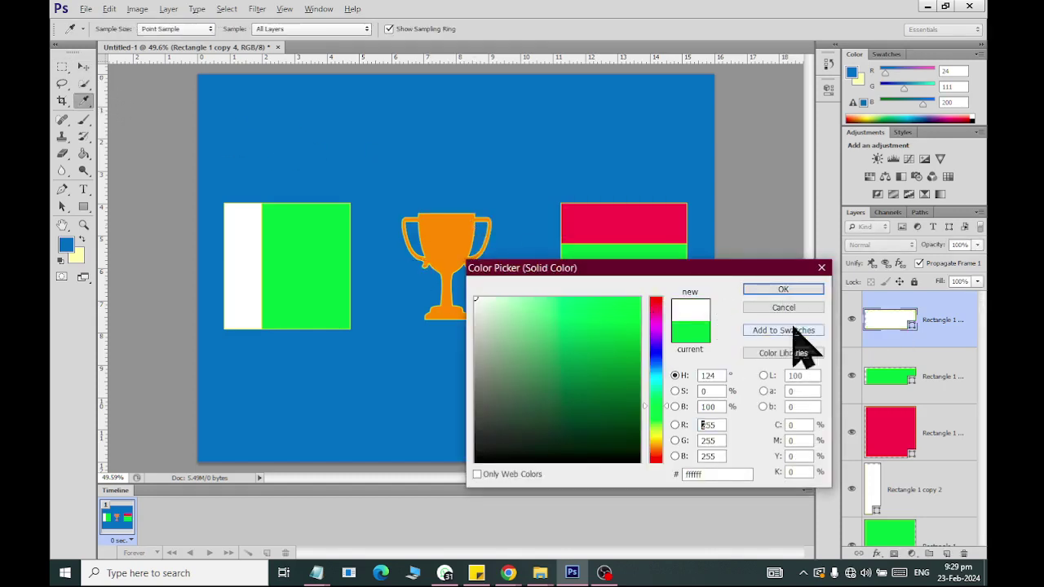
pyautogui.click(783, 290)
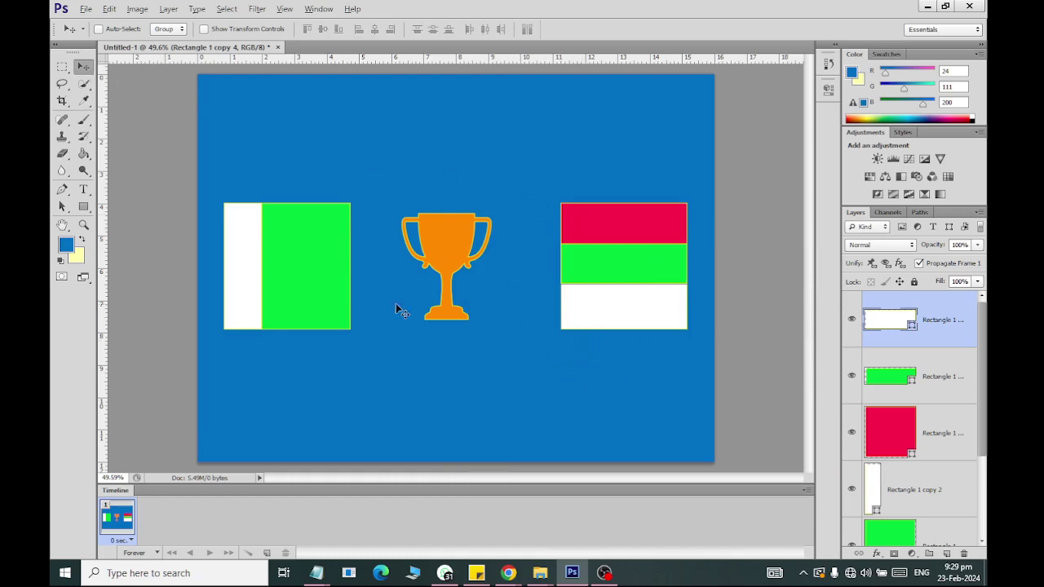
# - Switch to the Custom Shape Tool and select the filled crescent moon shape
pyautogui.click(83, 207)
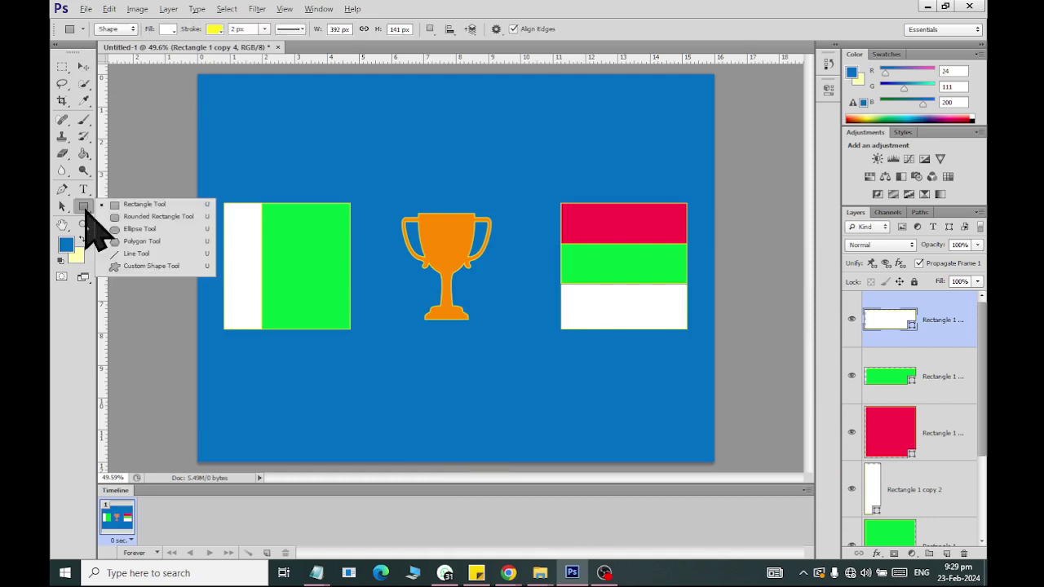
pyautogui.click(135, 266)
pyautogui.click(553, 30)
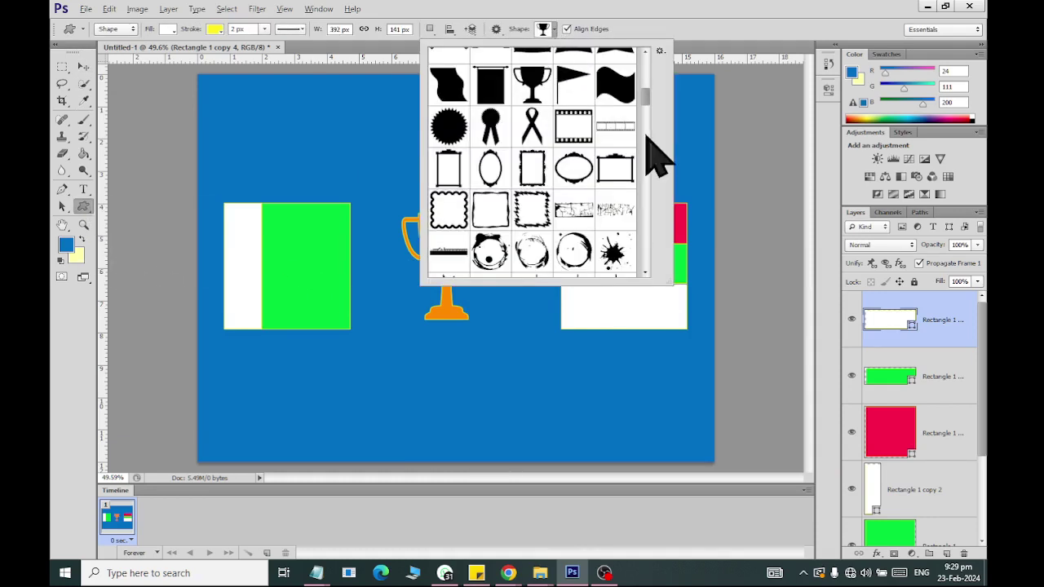
pyautogui.moveTo(644, 98)
pyautogui.mouseDown()
pyautogui.moveTo(640, 62)
pyautogui.moveTo(662, 201)
pyautogui.moveTo(664, 190)
pyautogui.mouseUp()
pyautogui.click(545, 155)
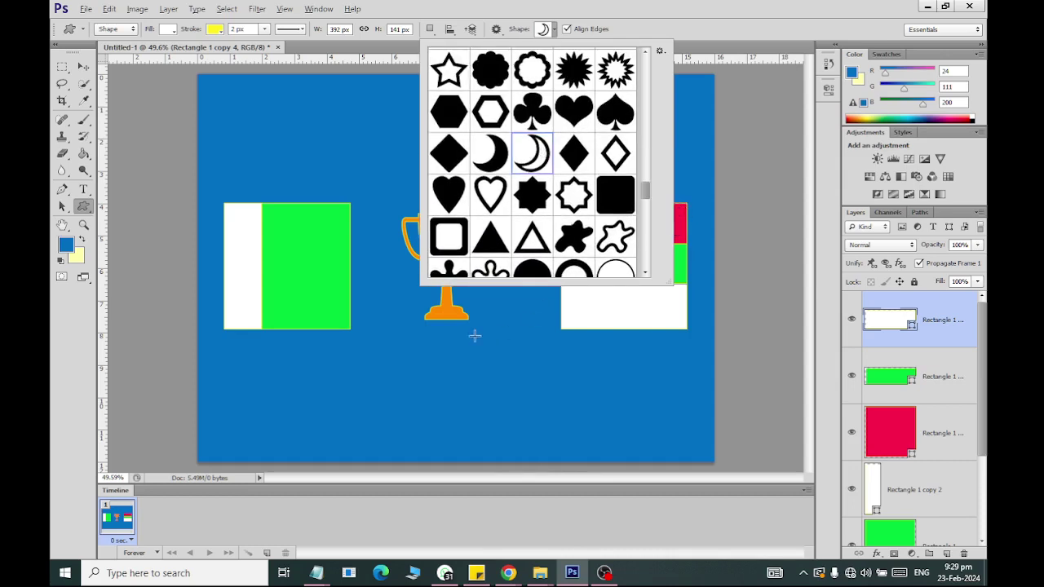
pyautogui.click(494, 167)
# - Draw a trial crescent beside the trophy, then delete it
pyautogui.moveTo(352, 243)
pyautogui.mouseDown()
pyautogui.moveTo(459, 356)
pyautogui.moveTo(433, 333)
pyautogui.mouseUp()
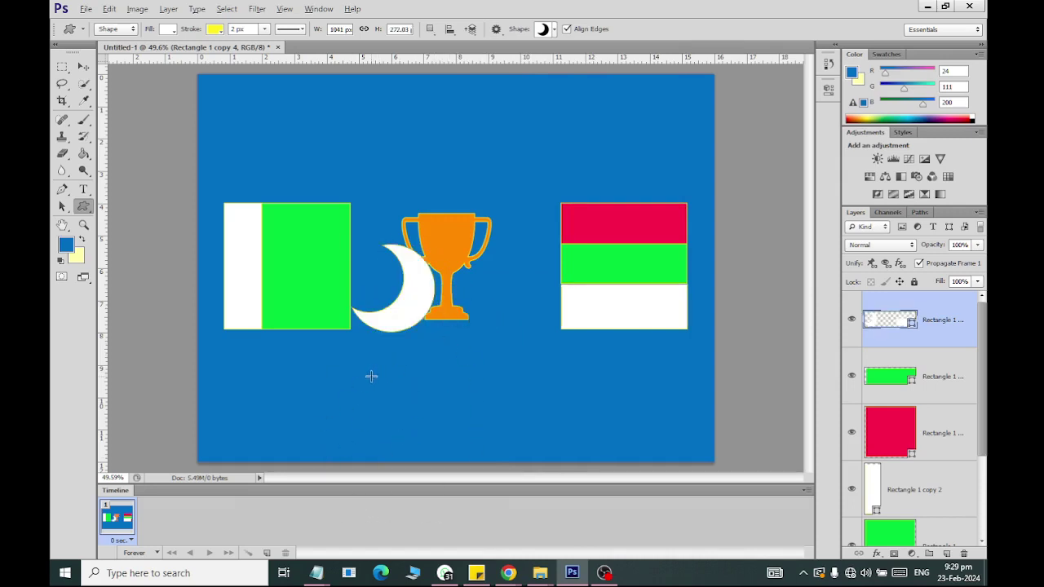
pyautogui.hotkey('ctrl', 't')
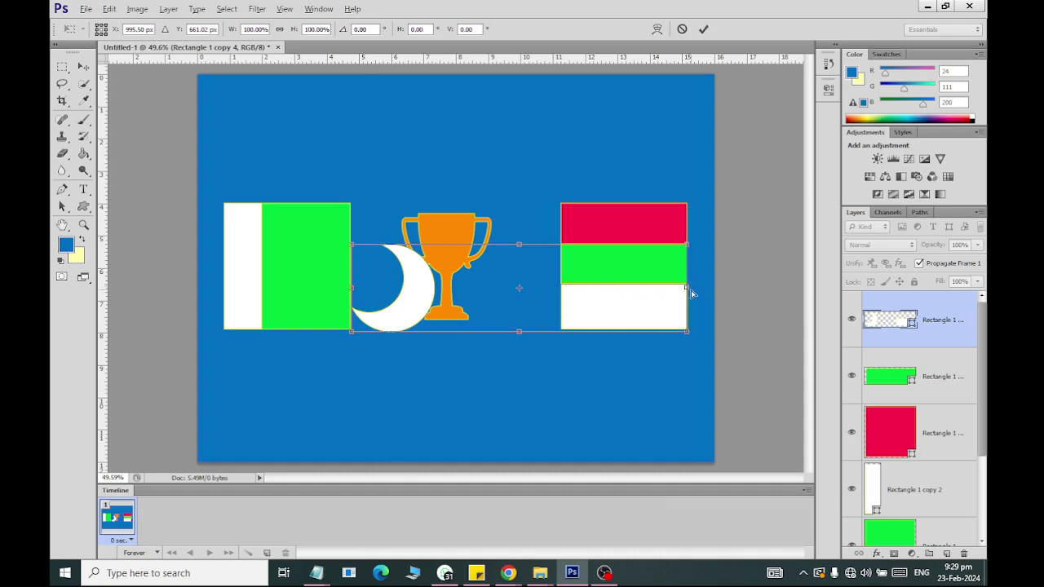
pyautogui.press('Return')
pyautogui.press('Delete')
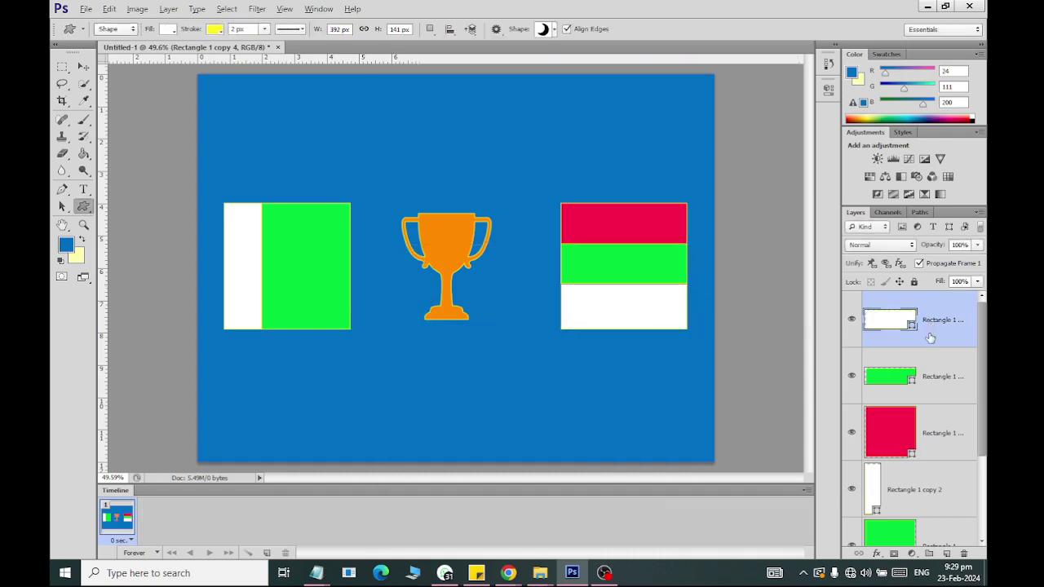
# - Draw a crescent on a new layer, flip it horizontally, and move it onto the left flag's green area
pyautogui.click(946, 553)
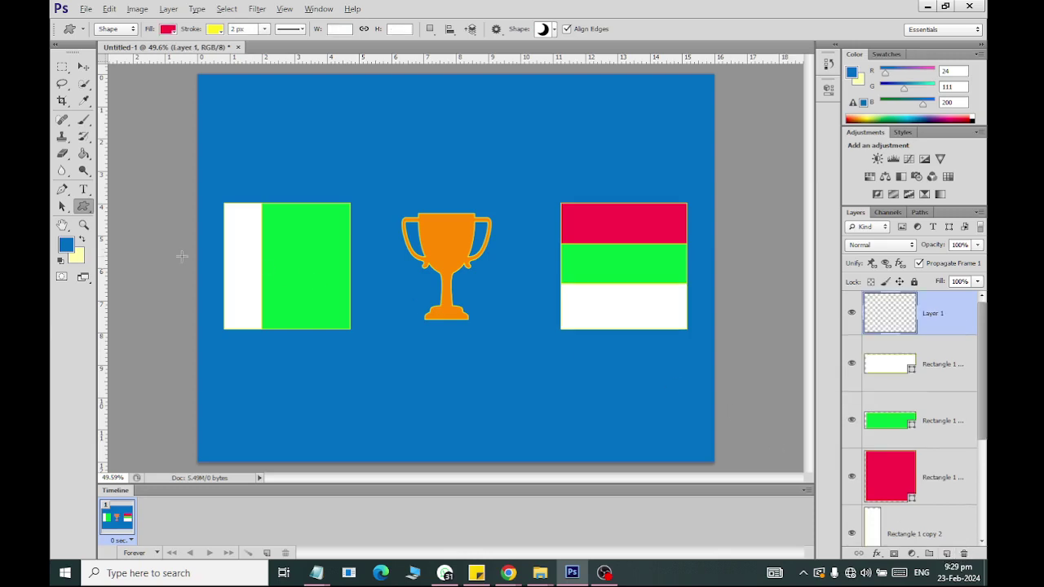
pyautogui.moveTo(301, 131); pyautogui.dragTo(374, 208)
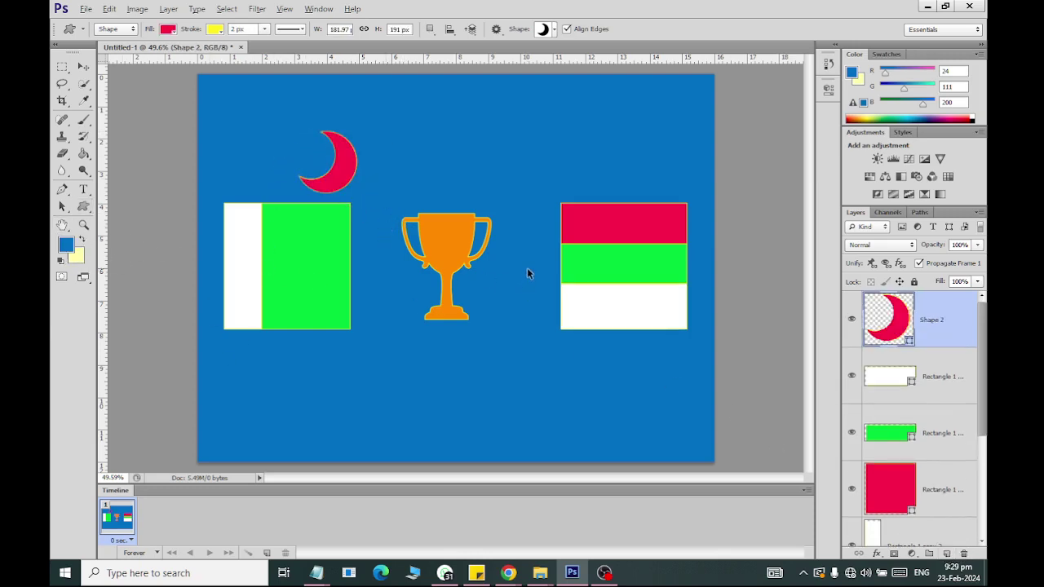
pyautogui.hotkey('ctrl', 't')
pyautogui.moveTo(361, 162); pyautogui.dragTo(297, 161)
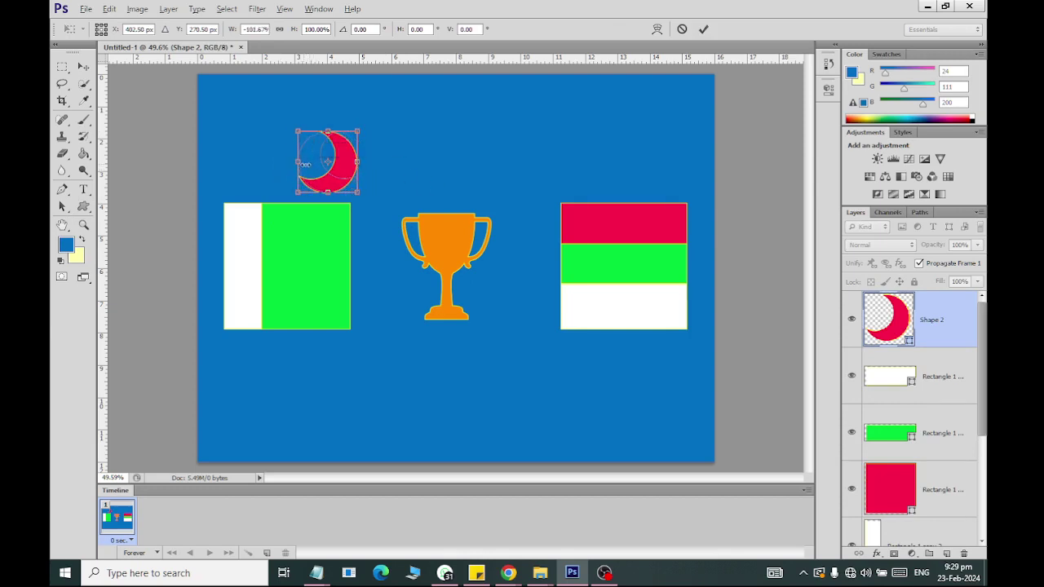
pyautogui.click(83, 66)
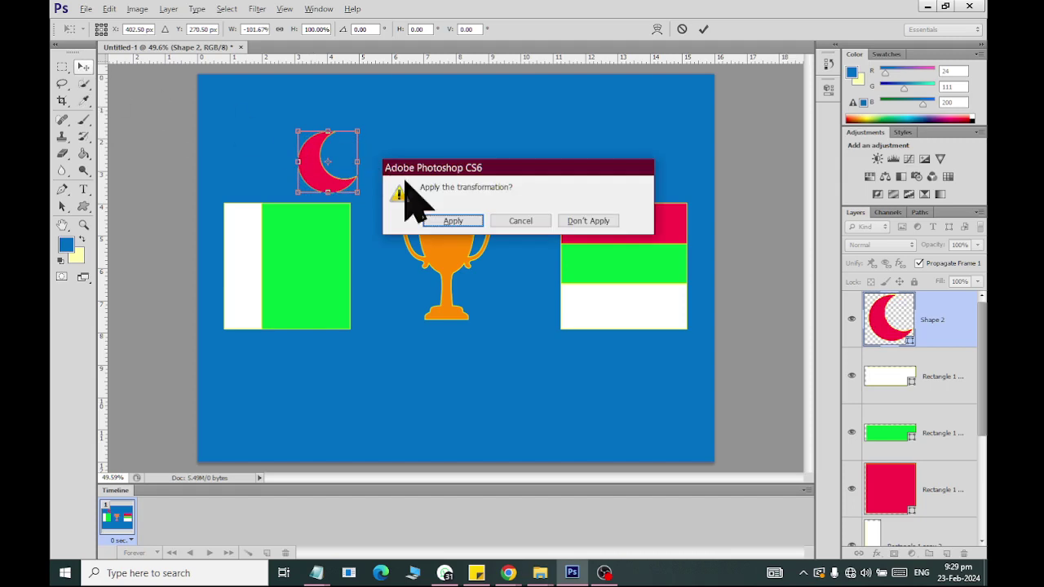
pyautogui.click(448, 222)
pyautogui.moveTo(313, 175); pyautogui.dragTo(288, 278)
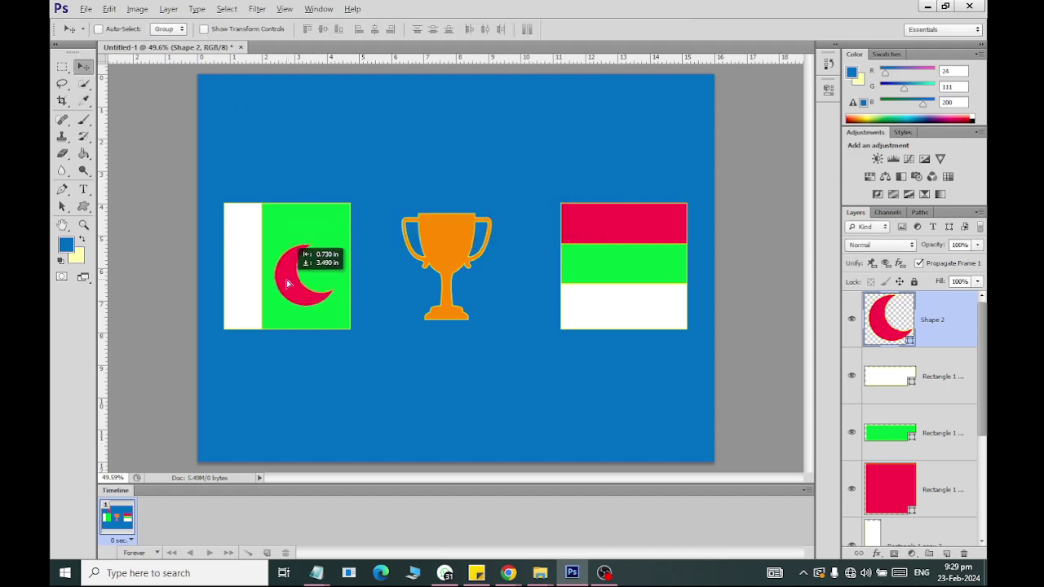
# - Change the crescent's fill colour to white
pyautogui.press('i')
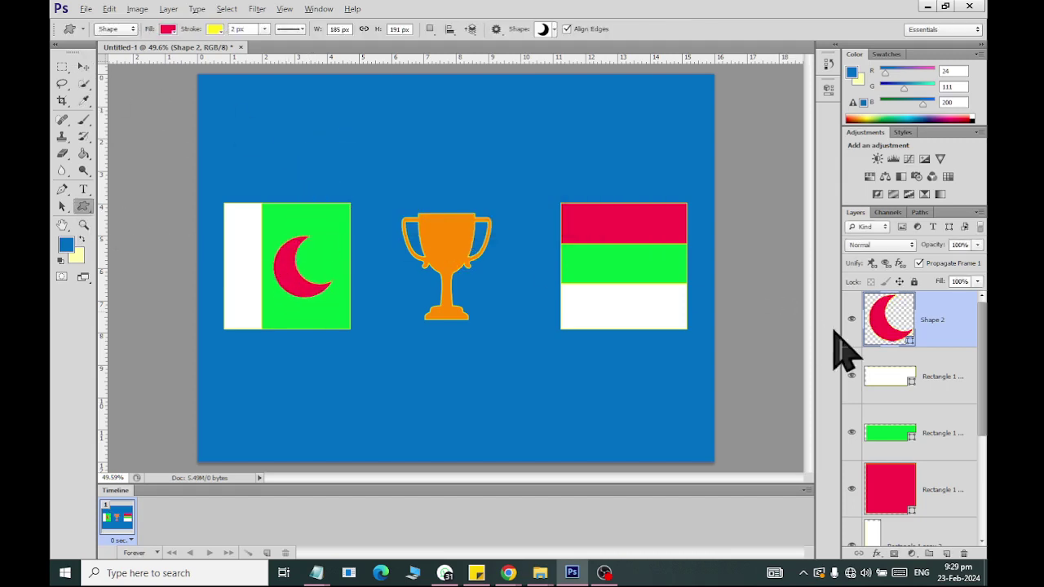
pyautogui.doubleClick(885, 343)
pyautogui.moveTo(545, 348); pyautogui.dragTo(477, 300)
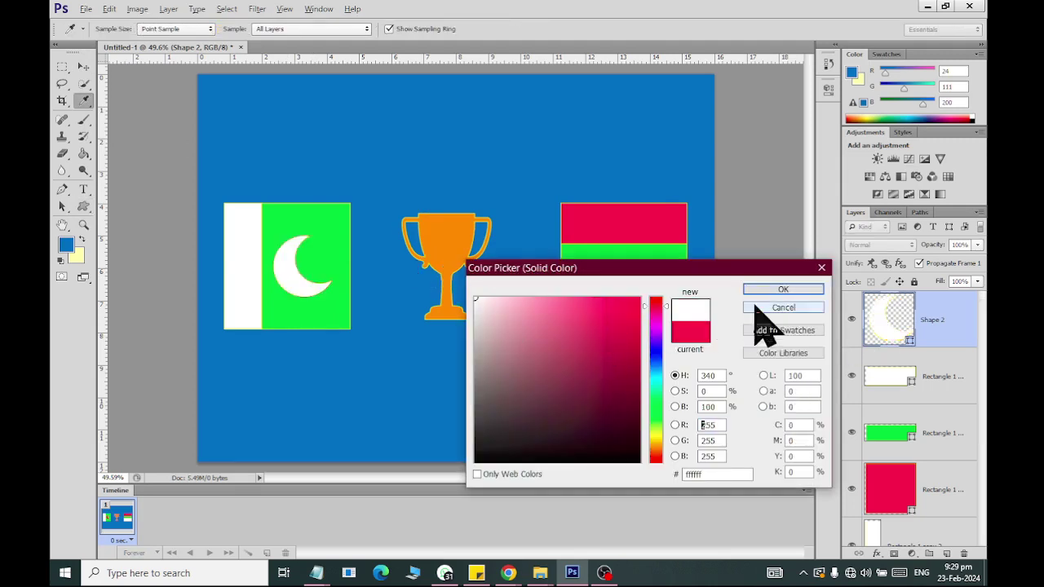
pyautogui.click(783, 290)
pyautogui.click(84, 66)
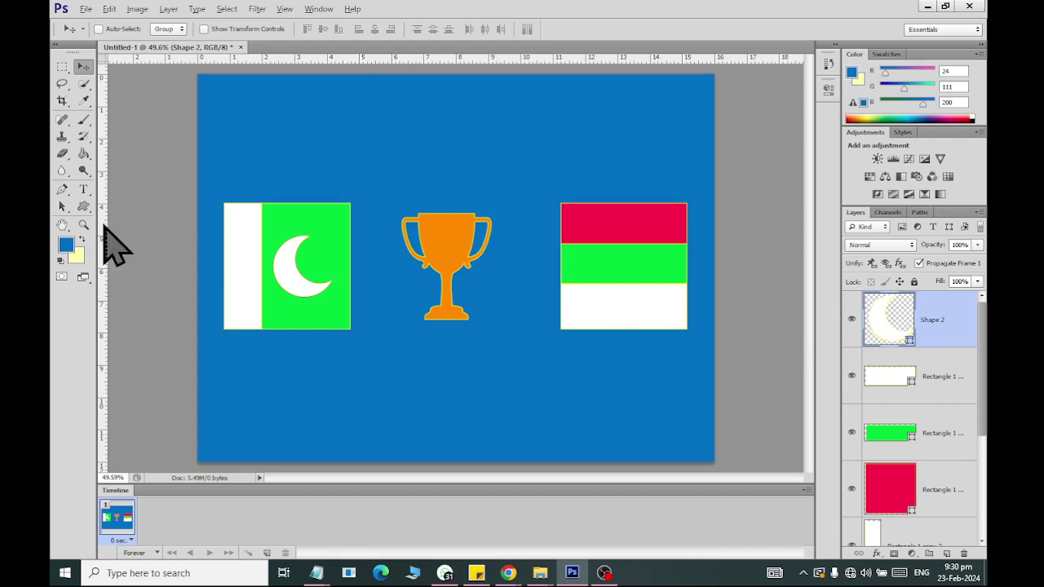
# - Draw a trial rounded rectangle across the poster top, then delete it
pyautogui.click(85, 208)
pyautogui.rightClick(86, 207)
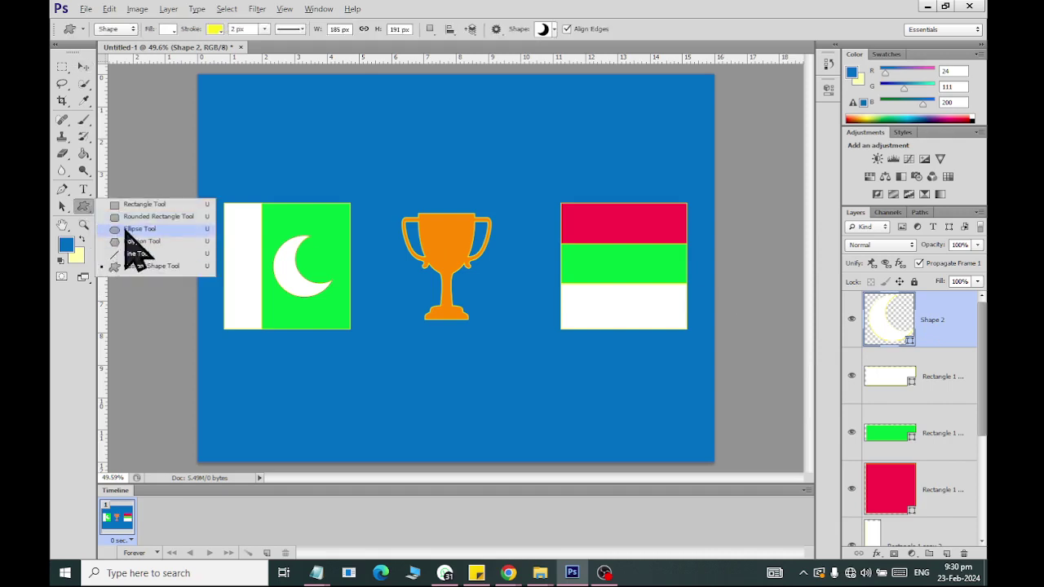
pyautogui.click(129, 217)
pyautogui.moveTo(263, 87); pyautogui.dragTo(676, 177)
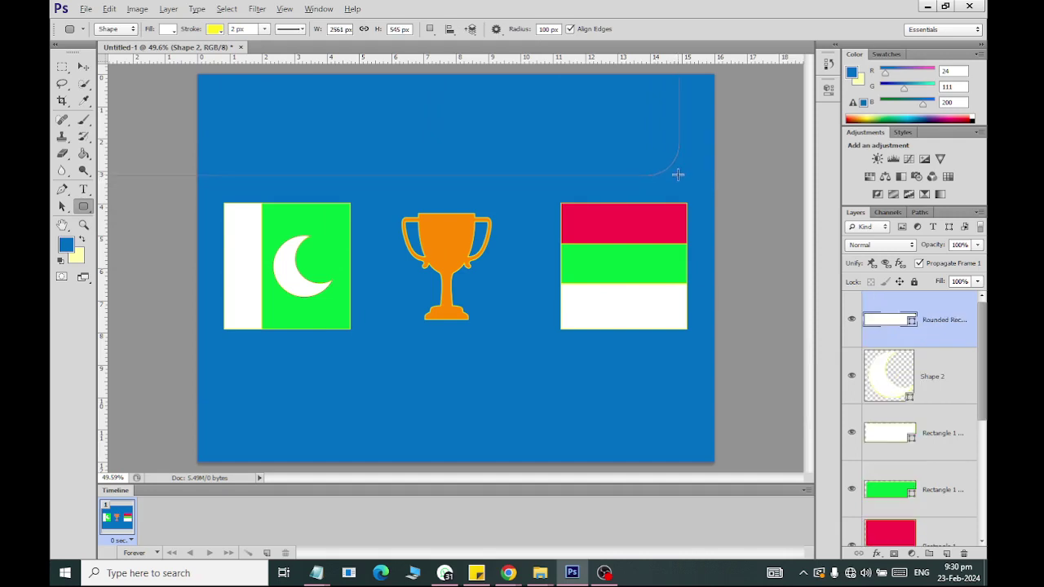
pyautogui.click(83, 66)
pyautogui.moveTo(364, 124); pyautogui.dragTo(509, 140)
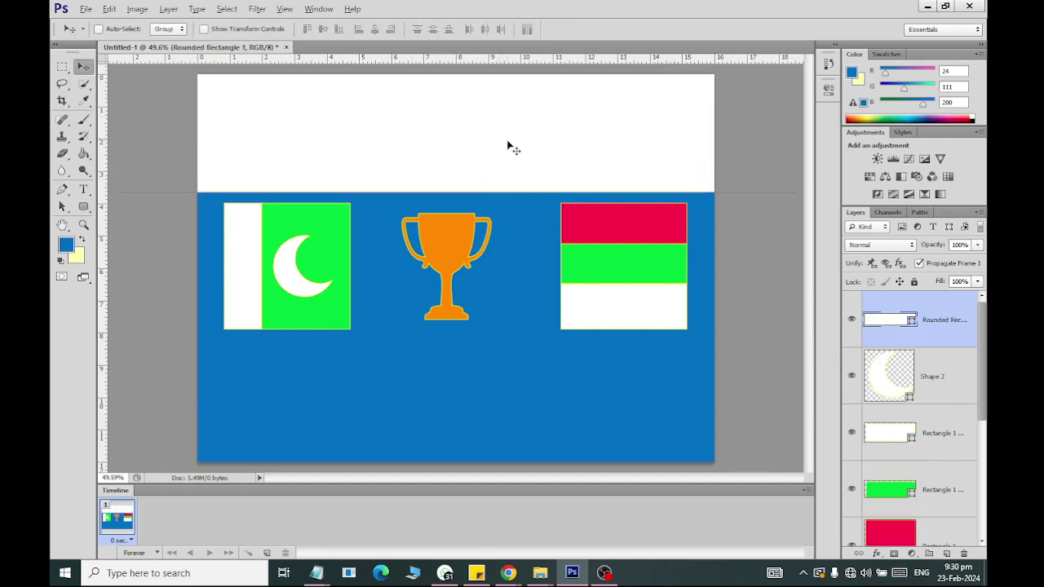
pyautogui.press('Delete')
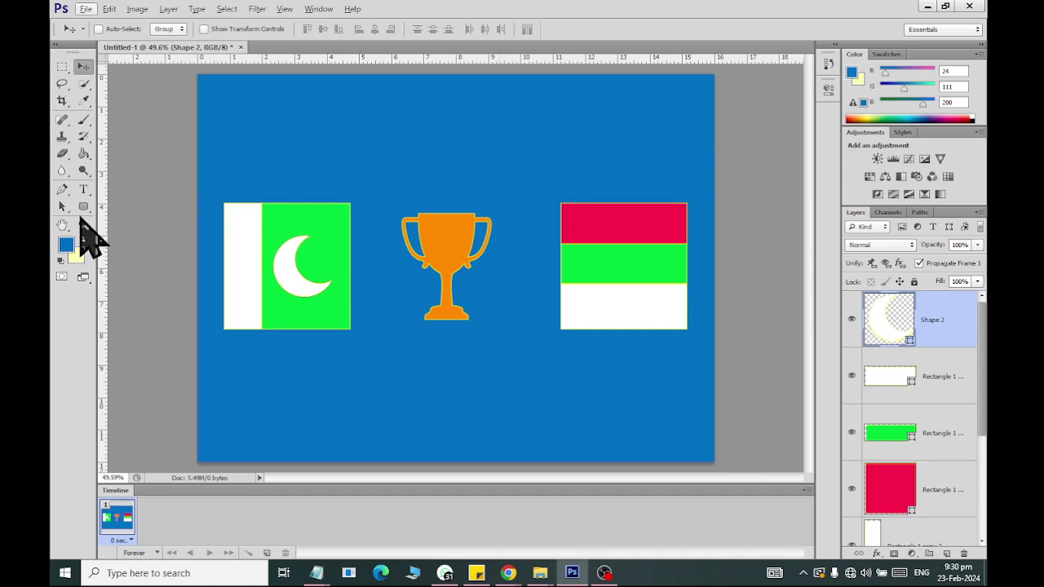
# - Draw a wide white pill banner with 200 px radius near the top and centre it
pyautogui.click(83, 206)
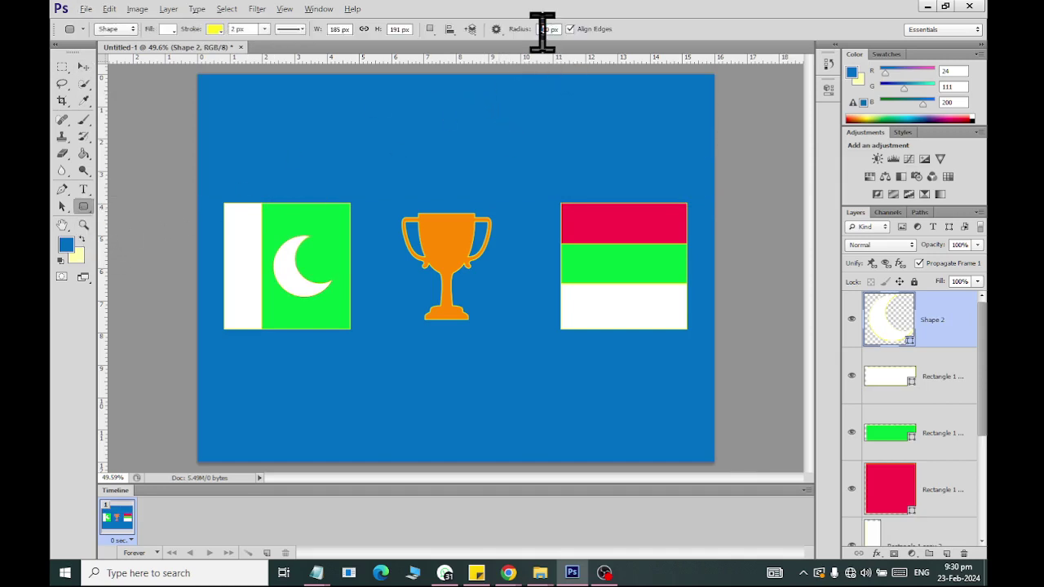
pyautogui.write('5')
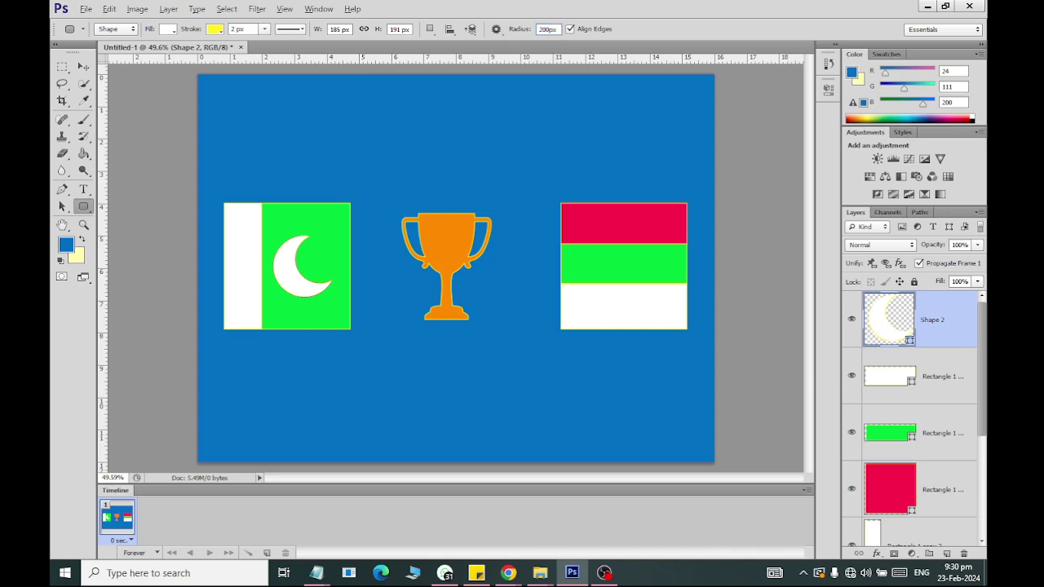
pyautogui.press('Return')
pyautogui.moveTo(407, 130); pyautogui.dragTo(628, 169)
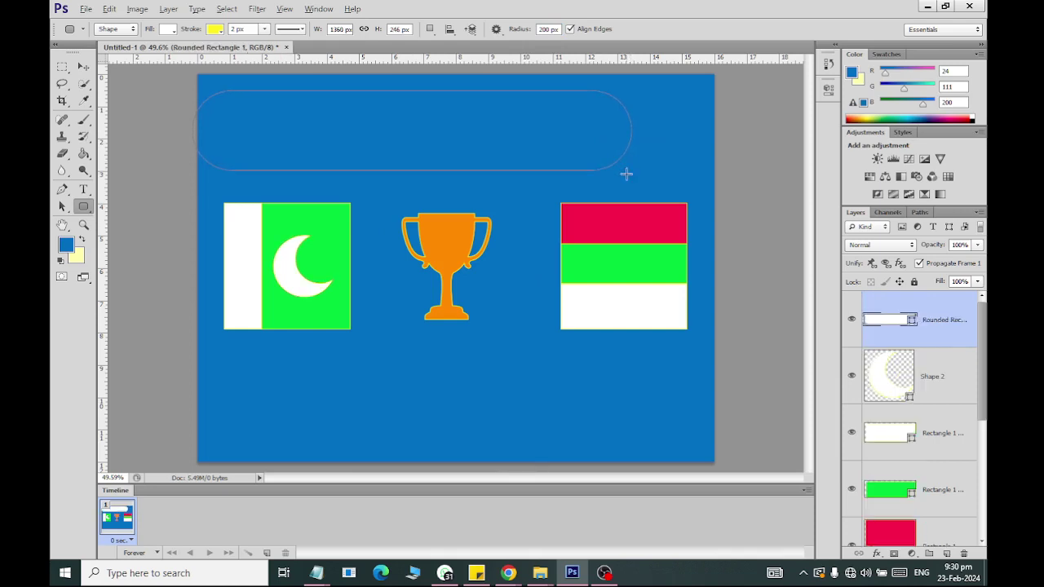
pyautogui.click(83, 66)
pyautogui.moveTo(397, 124); pyautogui.dragTo(437, 124)
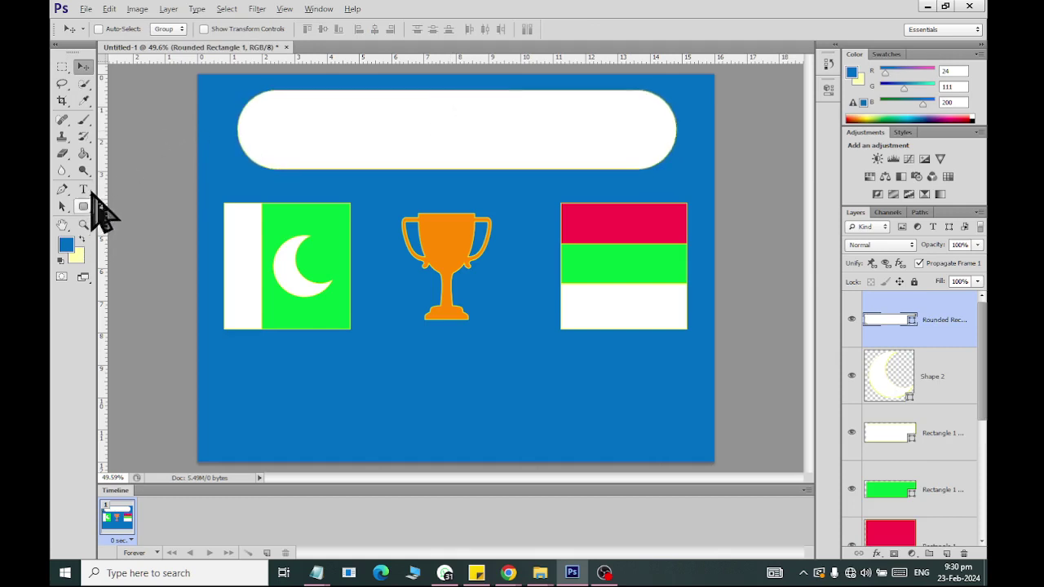
# - Type the title 'CRICKET TOURNAMENT 2024' on the poster
pyautogui.click(84, 189)
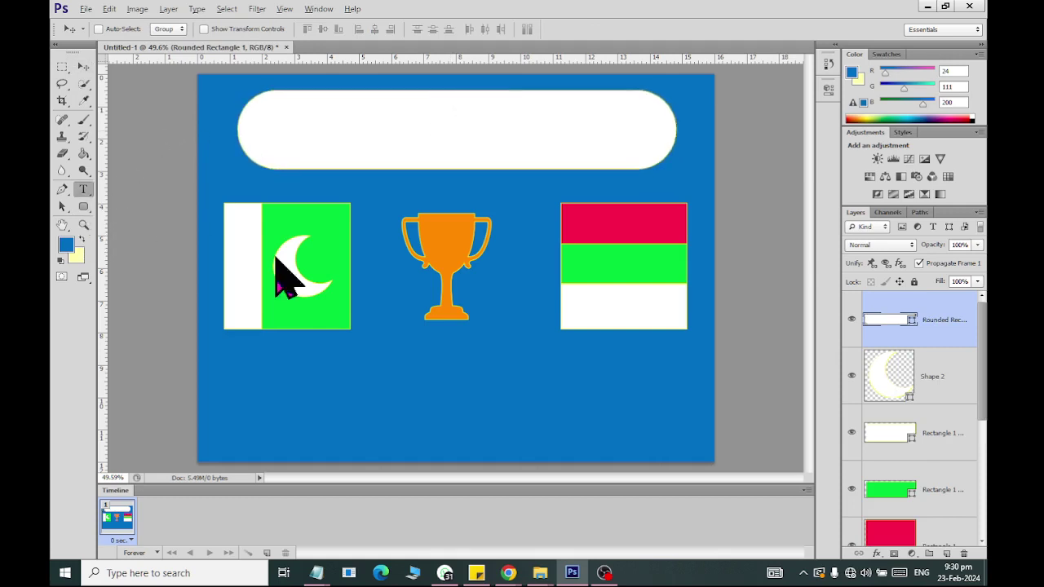
pyautogui.click(431, 394)
pyautogui.write('CRICKET TOURNA')
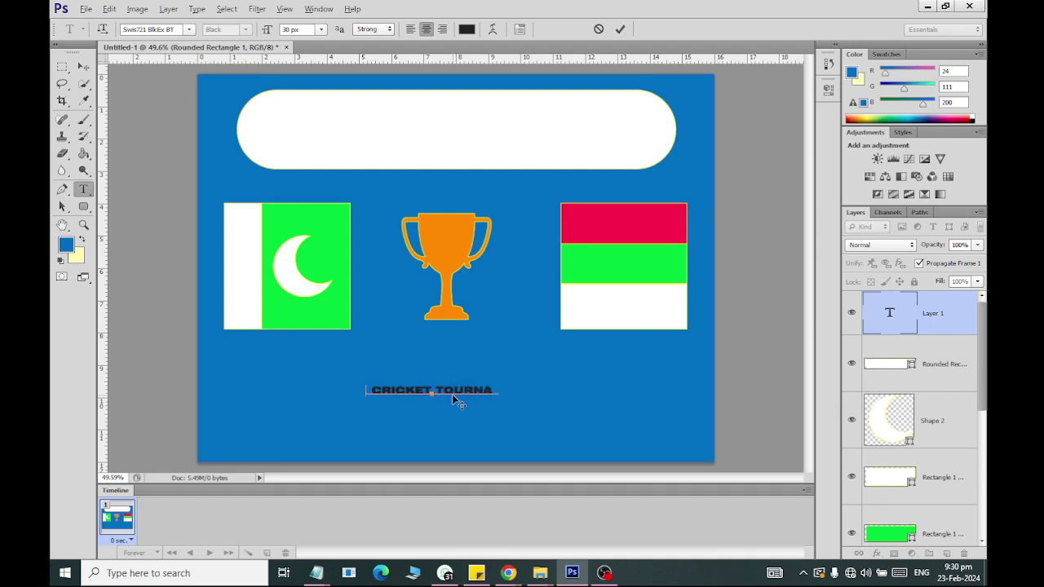
pyautogui.write('MENT')
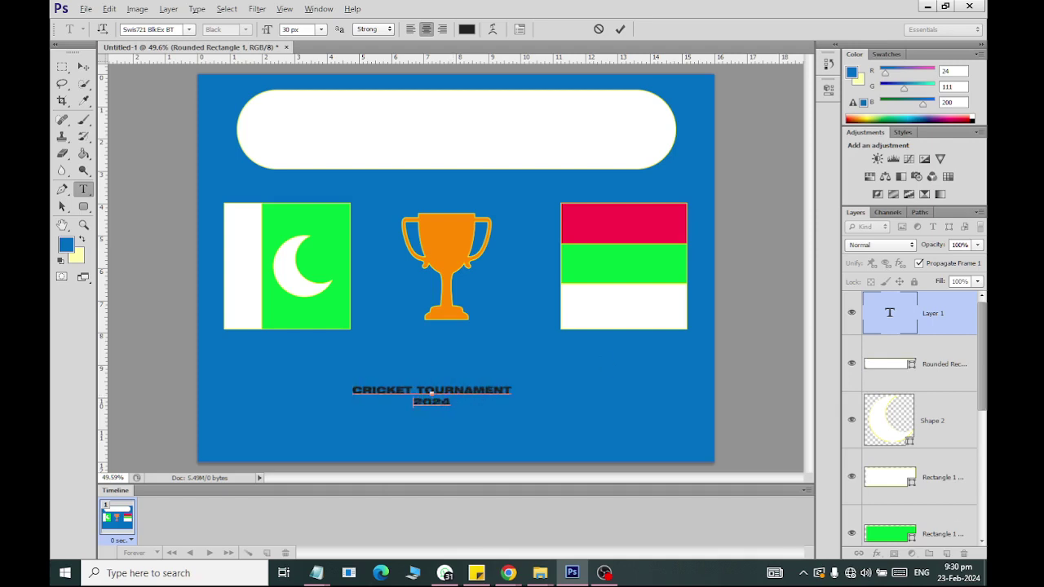
pyautogui.click(83, 66)
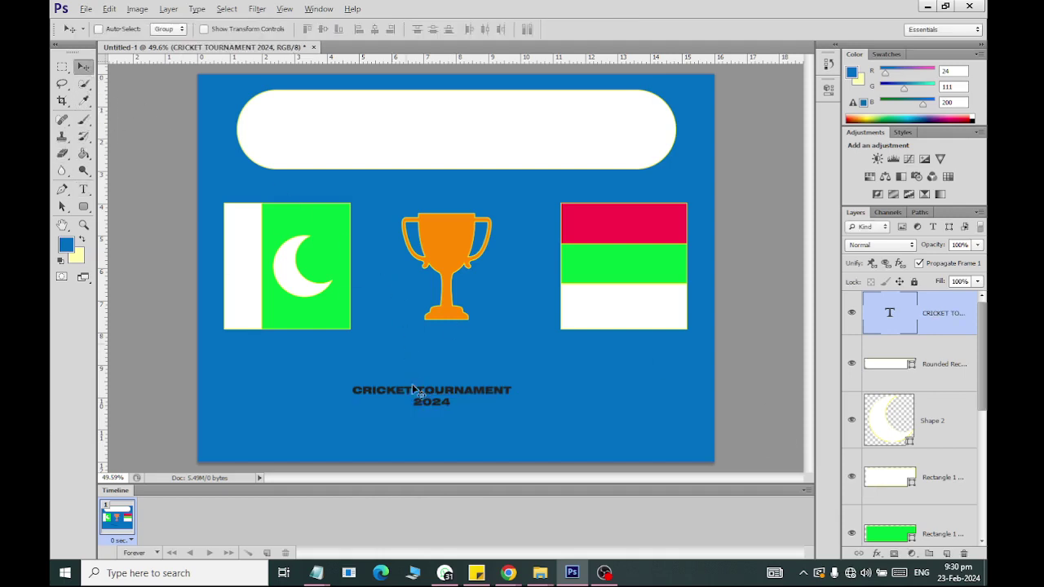
# - Move the title into the white banner, enlarge it to about 240%, and centre it
pyautogui.moveTo(412, 384); pyautogui.dragTo(419, 118)
pyautogui.hotkey('ctrl', 't')
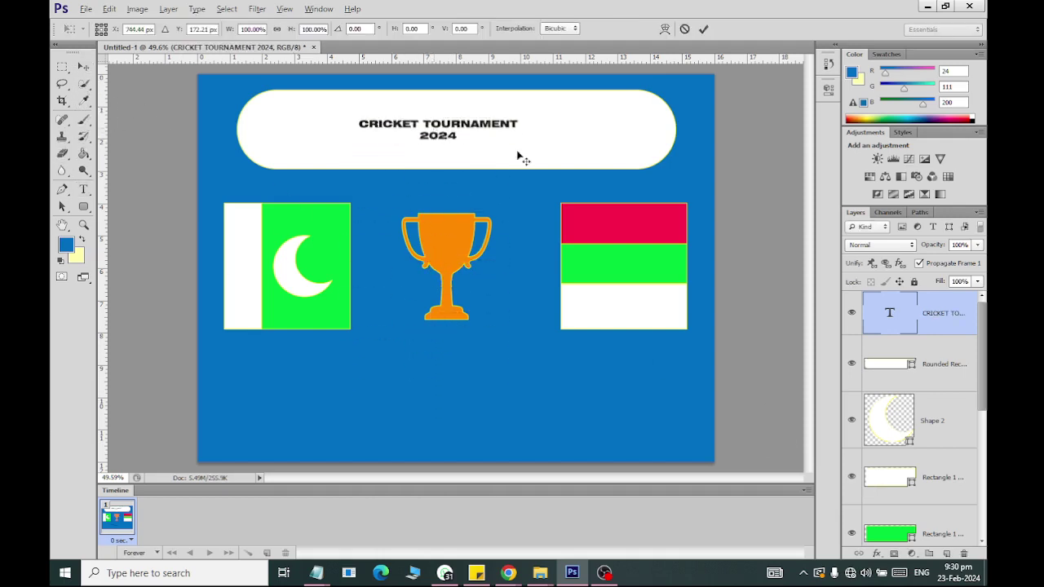
pyautogui.moveTo(518, 142); pyautogui.dragTo(526, 149)
pyautogui.moveTo(563, 186); pyautogui.dragTo(619, 210)
pyautogui.moveTo(490, 119); pyautogui.dragTo(508, 119)
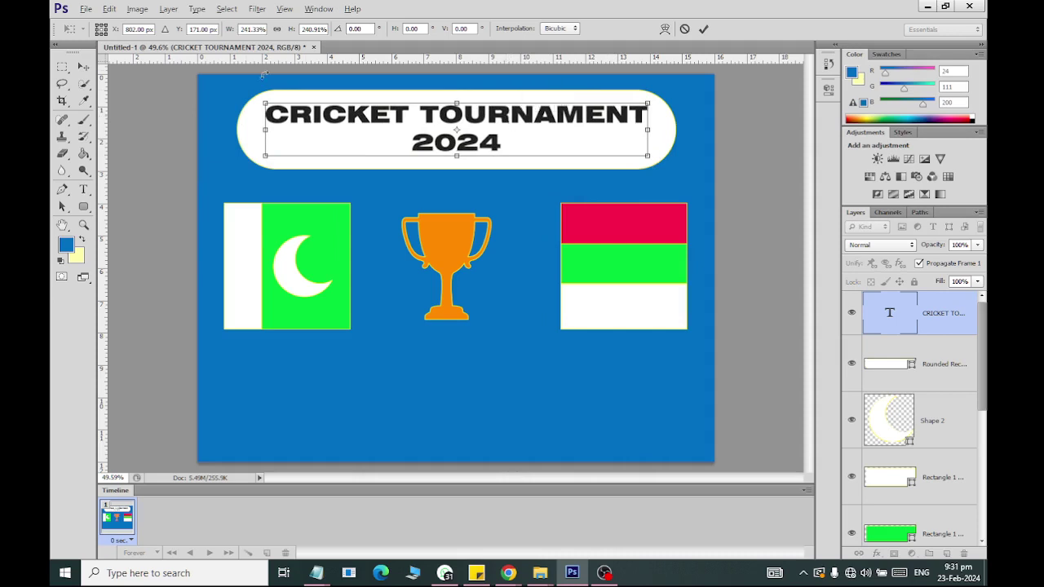
pyautogui.click(84, 67)
pyautogui.click(478, 221)
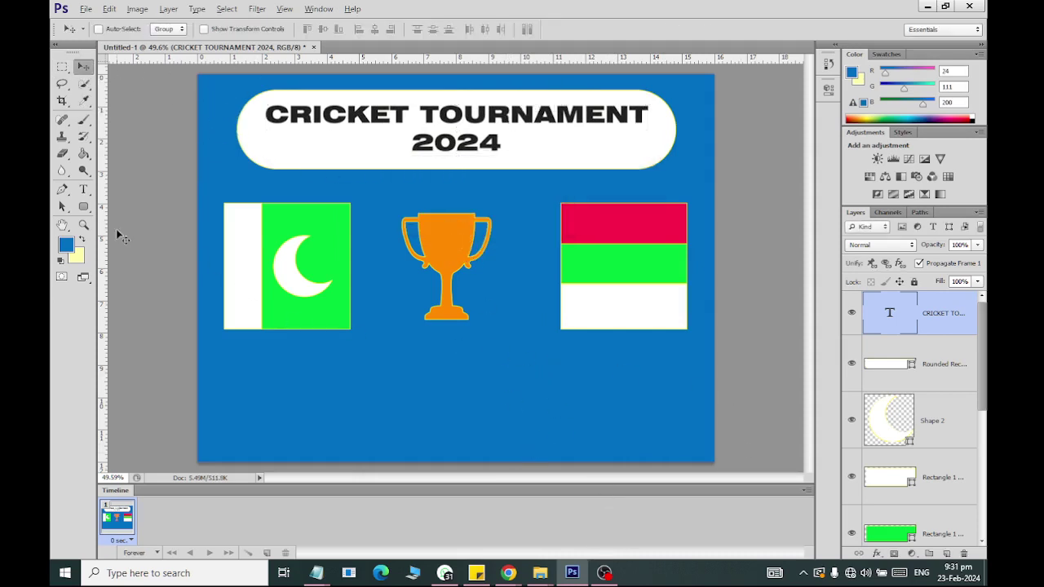
pyautogui.moveTo(84, 207); pyautogui.dragTo(143, 219)
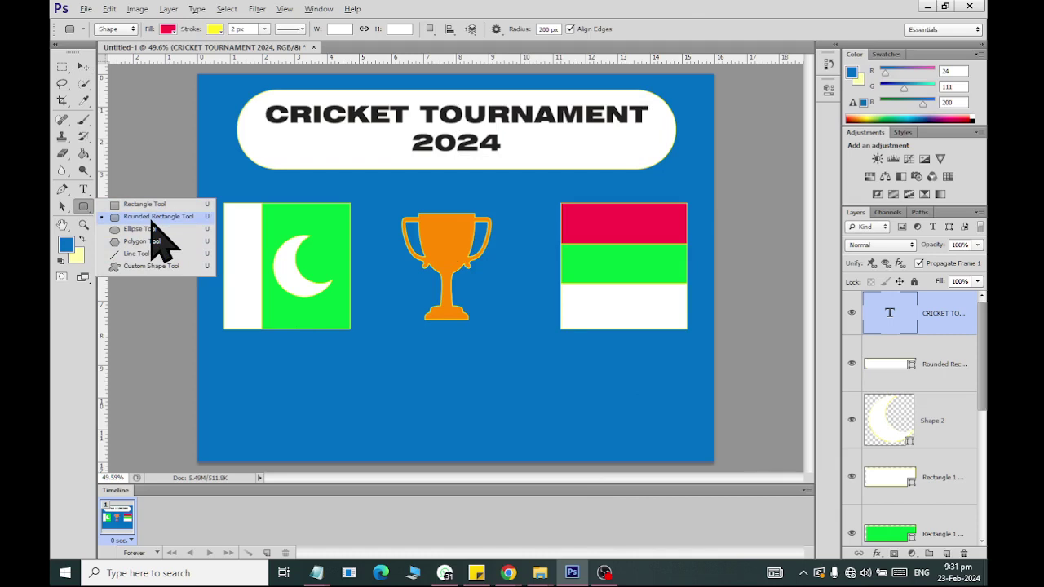
# - Draw a long red rounded pill beneath the left flag
pyautogui.click(151, 218)
pyautogui.moveTo(256, 370)
pyautogui.mouseDown()
pyautogui.moveTo(319, 391)
pyautogui.moveTo(301, 372)
pyautogui.moveTo(639, 392)
pyautogui.moveTo(635, 382)
pyautogui.mouseUp()
pyautogui.click(84, 66)
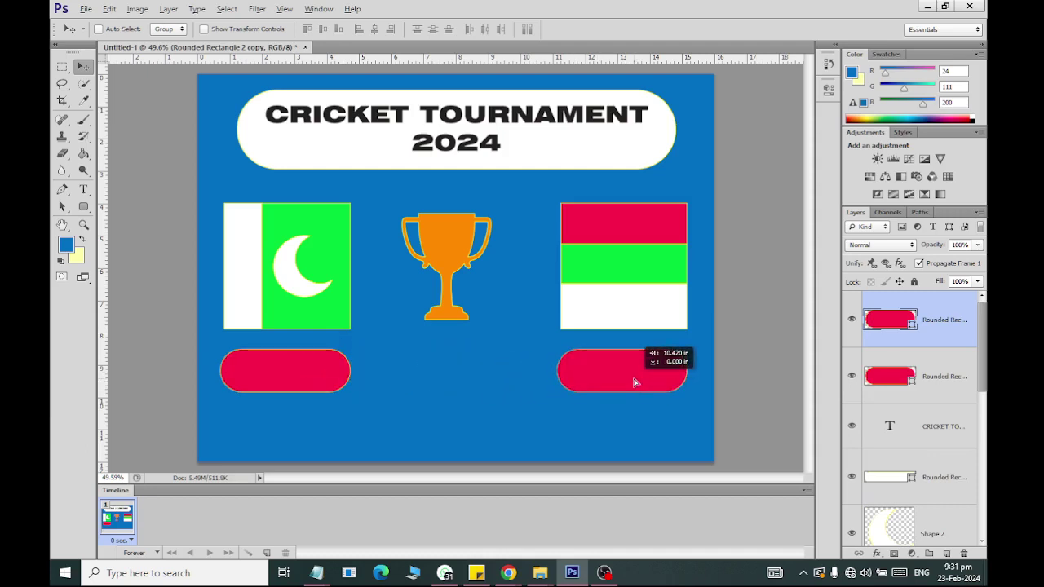
# - Save the poster as 'Class 02 Shapes.psd' in Documents > Ps Files > Firewall and SeaView
pyautogui.hotkey('ctrl', 's')
pyautogui.click(88, 155)
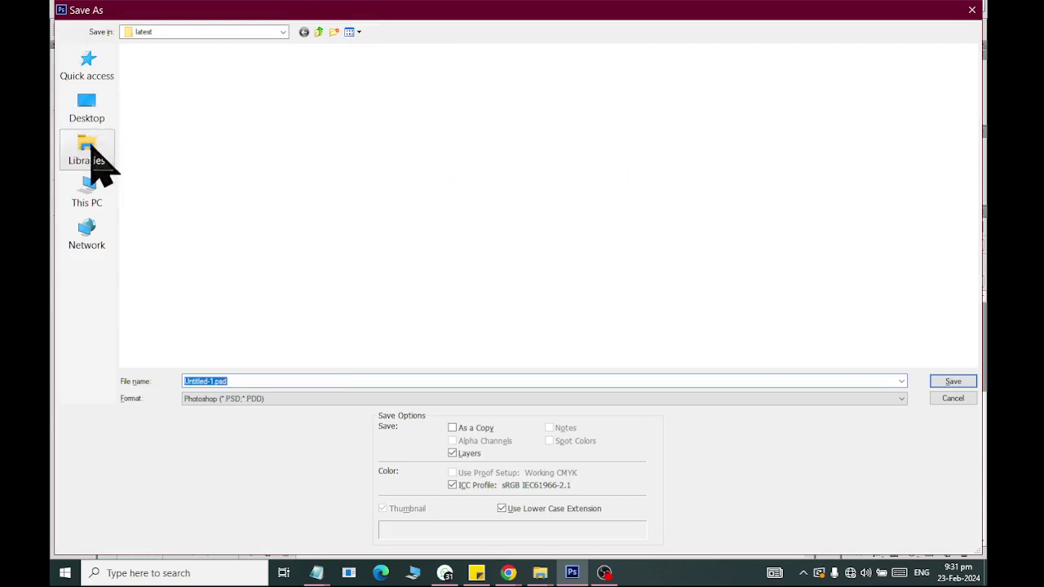
pyautogui.doubleClick(304, 77)
pyautogui.click(336, 118)
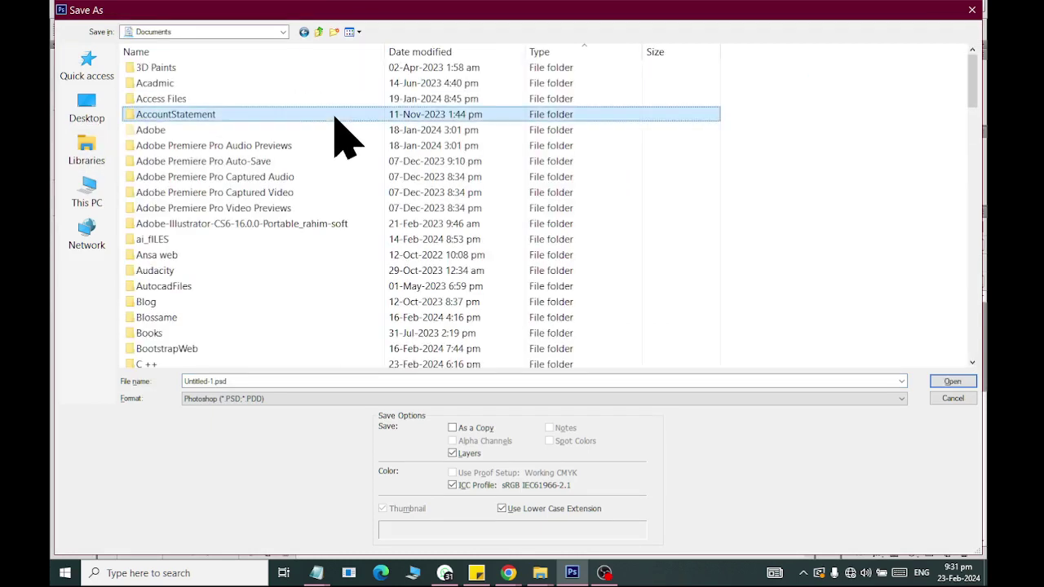
pyautogui.write('ps')
pyautogui.press('Return')
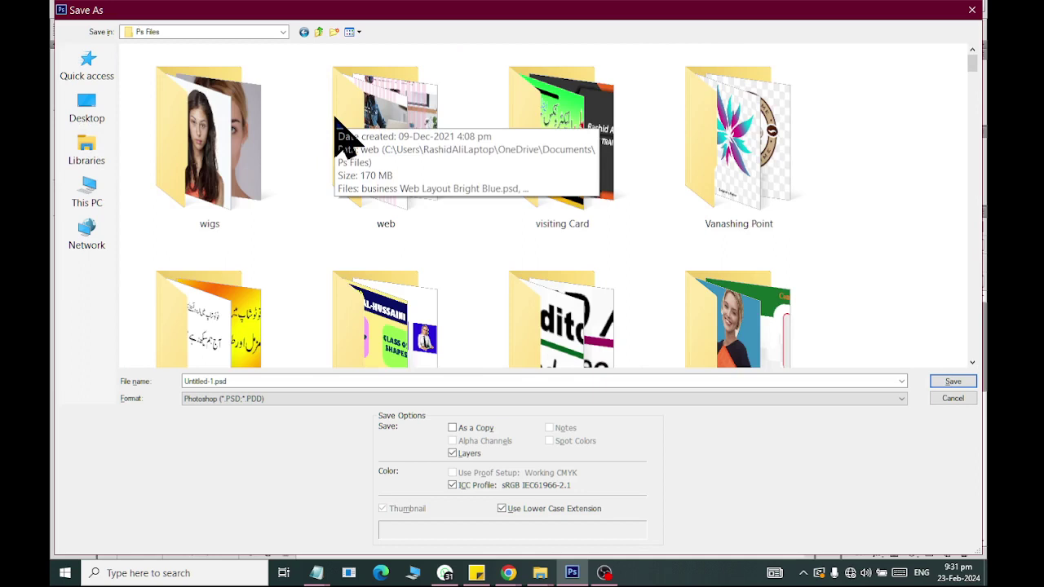
pyautogui.write('fir')
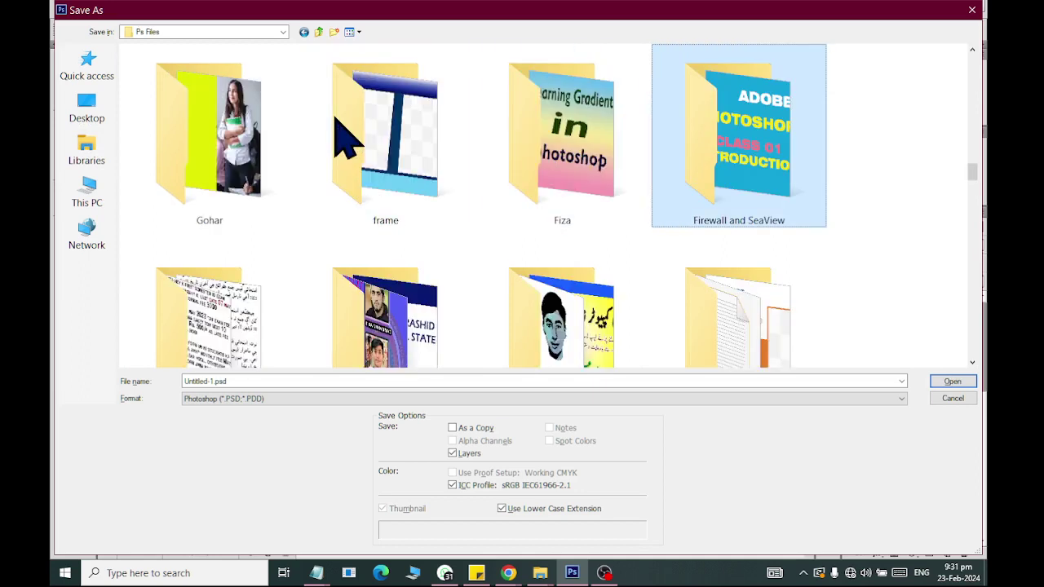
pyautogui.press('Return')
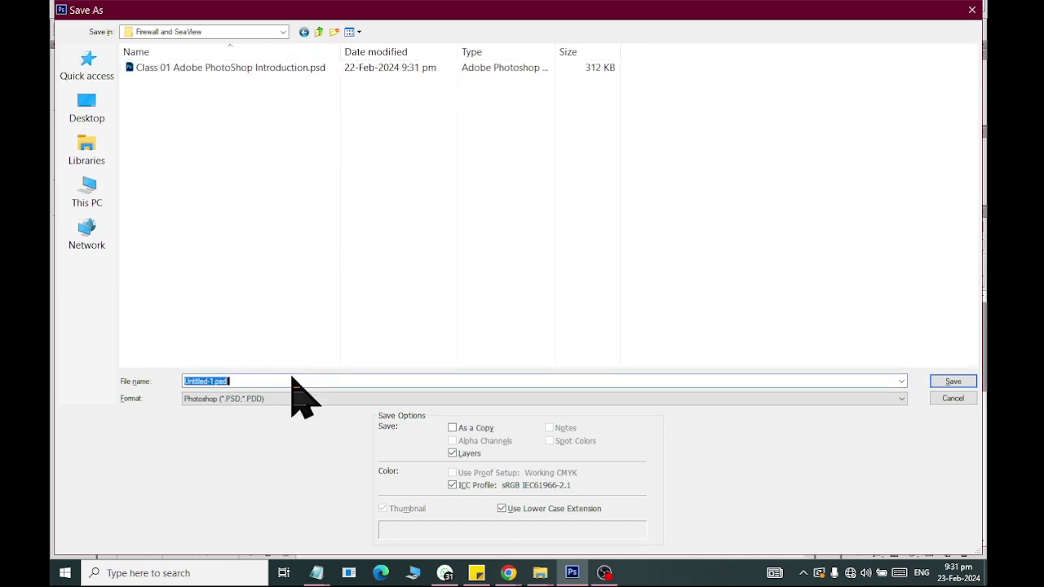
pyautogui.write('Clas 02 Shap')
pyautogui.press('Return')
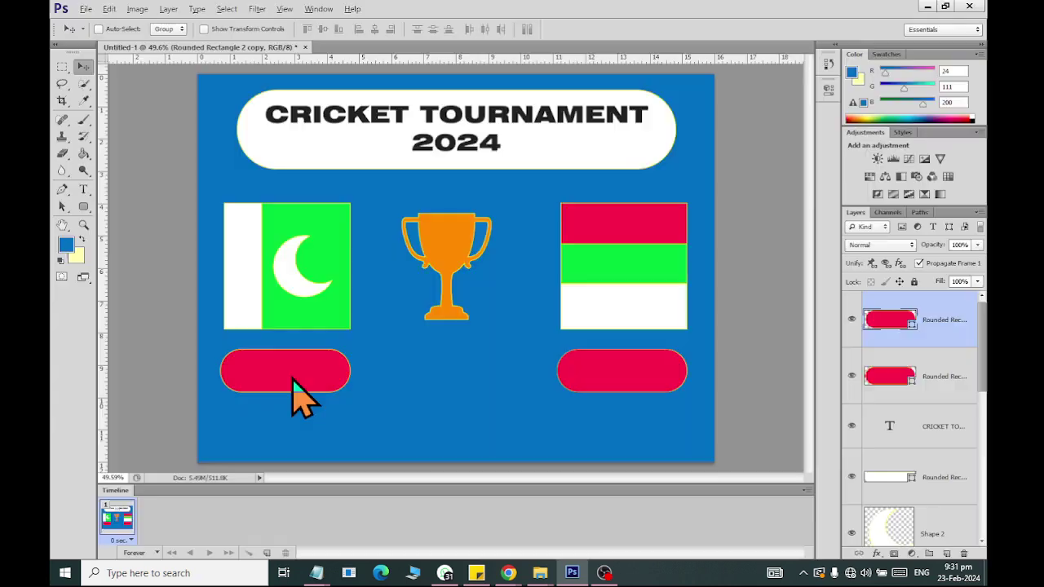
pyautogui.click(715, 174)
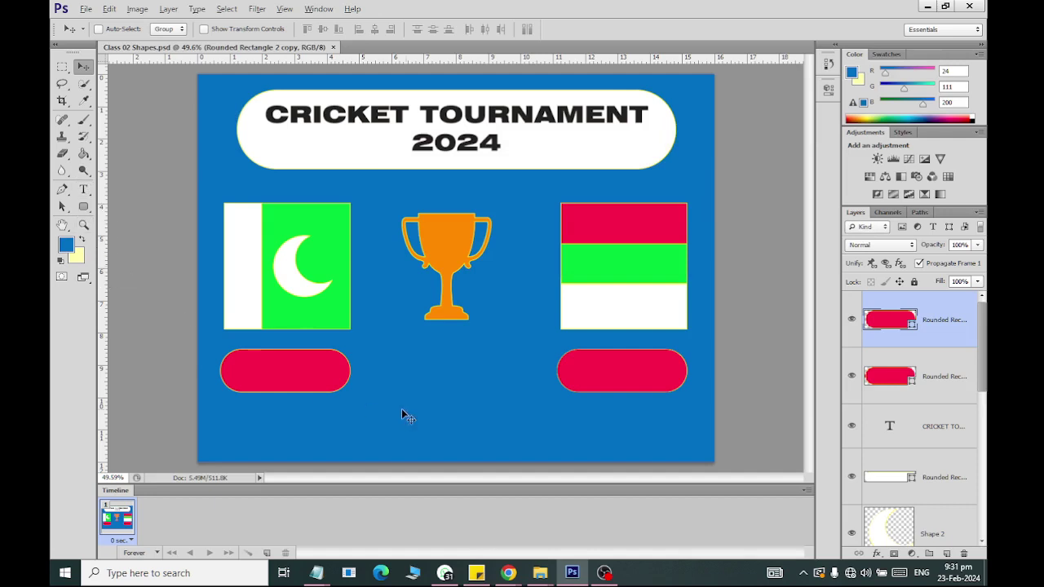
# - Set the right pill's fill colour to dark grey #434545
pyautogui.doubleClick(885, 325)
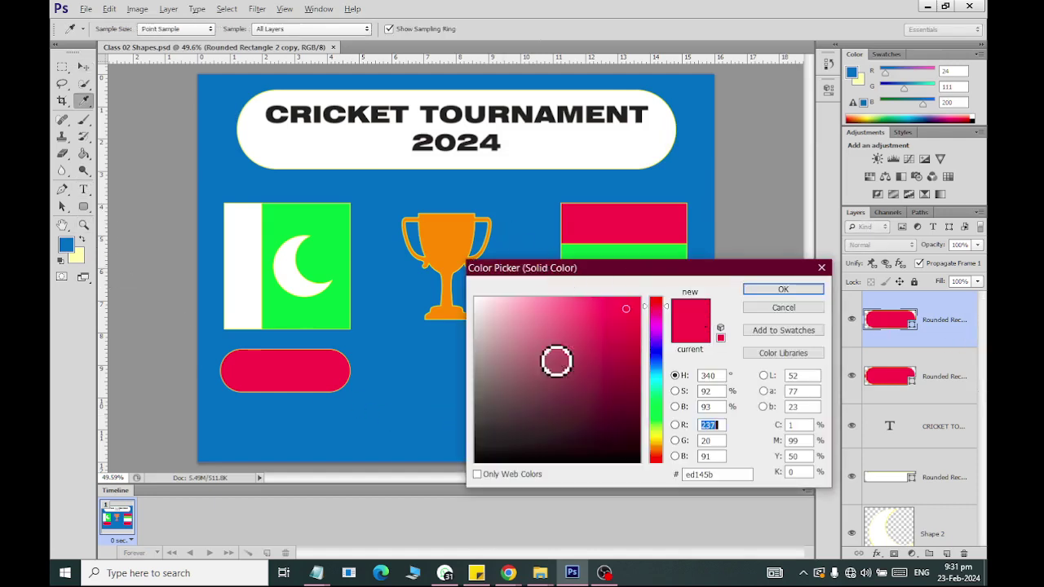
pyautogui.click(654, 430)
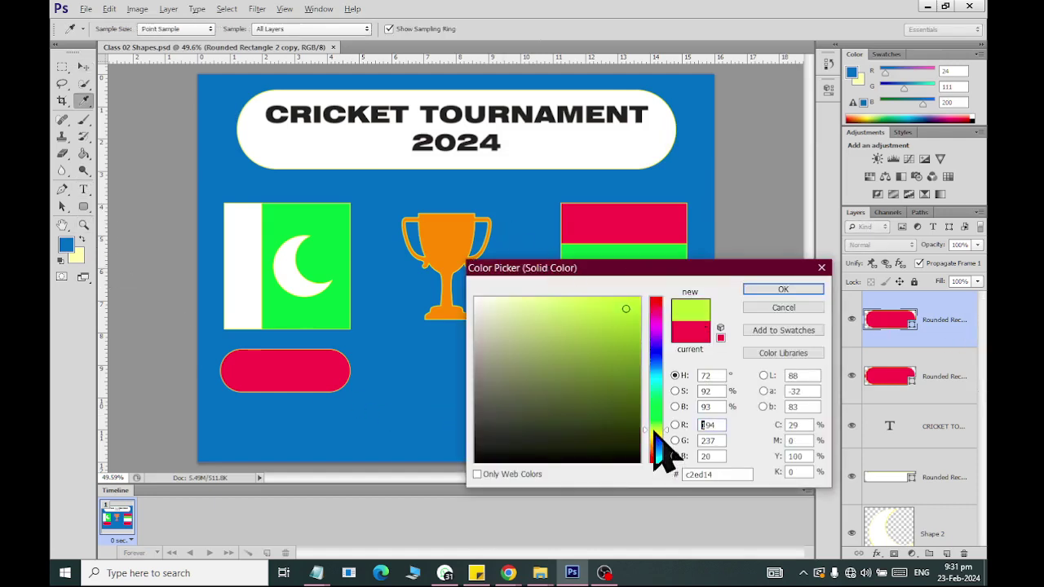
pyautogui.moveTo(654, 430)
pyautogui.mouseDown()
pyautogui.moveTo(664, 381)
pyautogui.moveTo(653, 375)
pyautogui.mouseUp()
pyautogui.moveTo(620, 306); pyautogui.dragTo(583, 297)
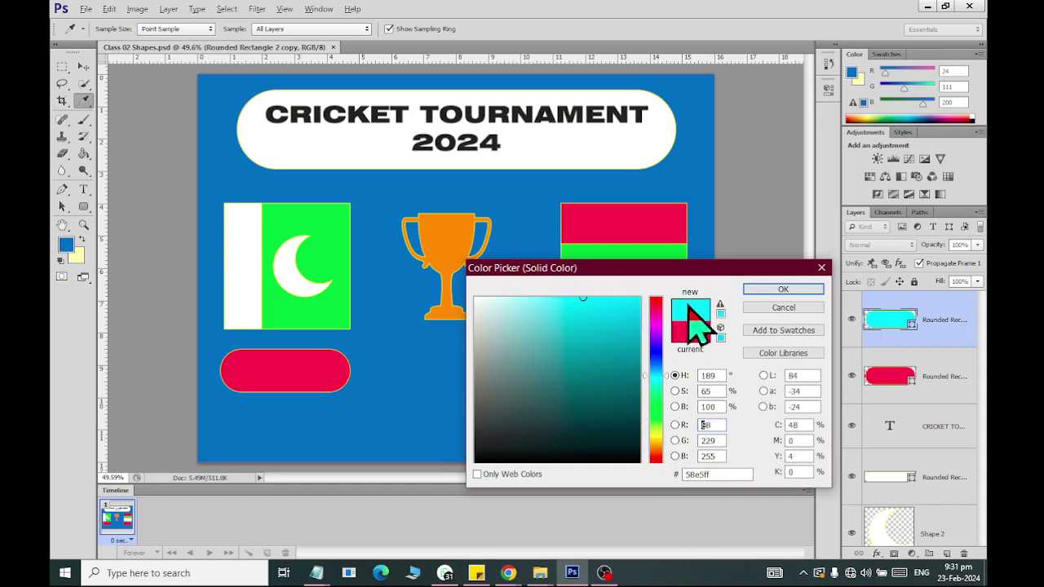
pyautogui.moveTo(710, 269); pyautogui.dragTo(640, 402)
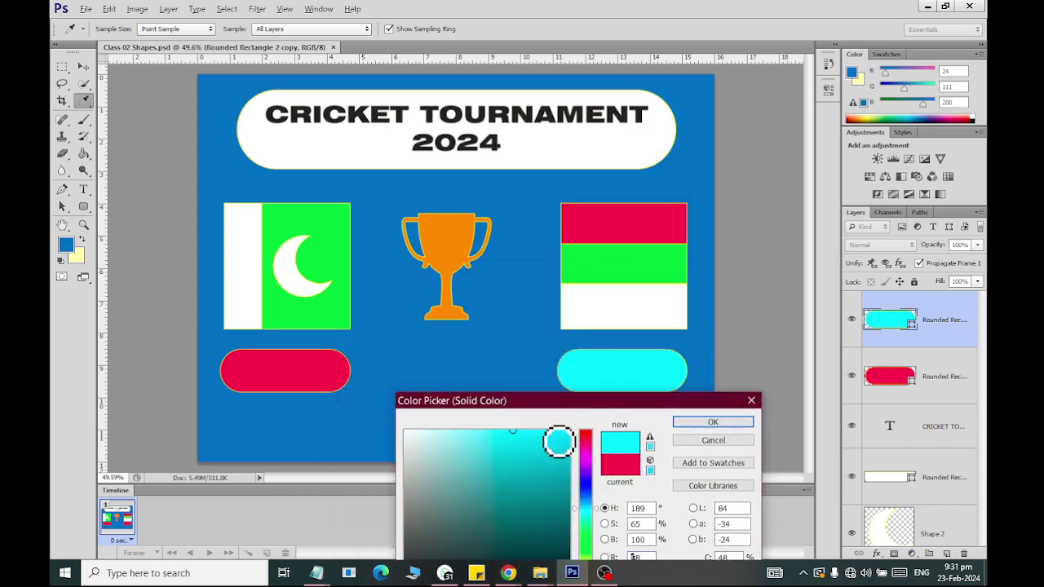
pyautogui.click(503, 430)
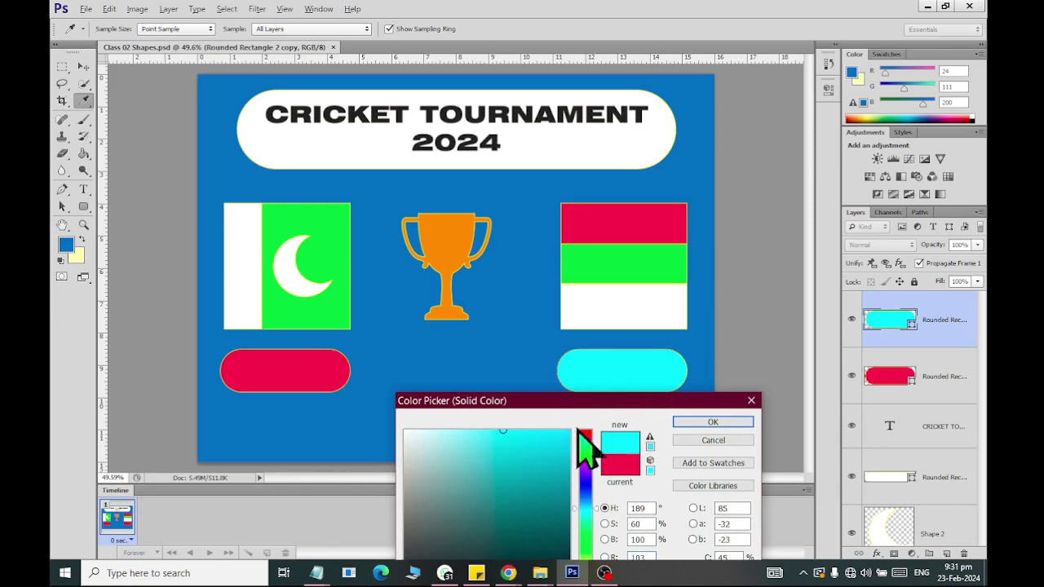
pyautogui.moveTo(580, 401); pyautogui.dragTo(724, 159)
pyautogui.click(557, 306)
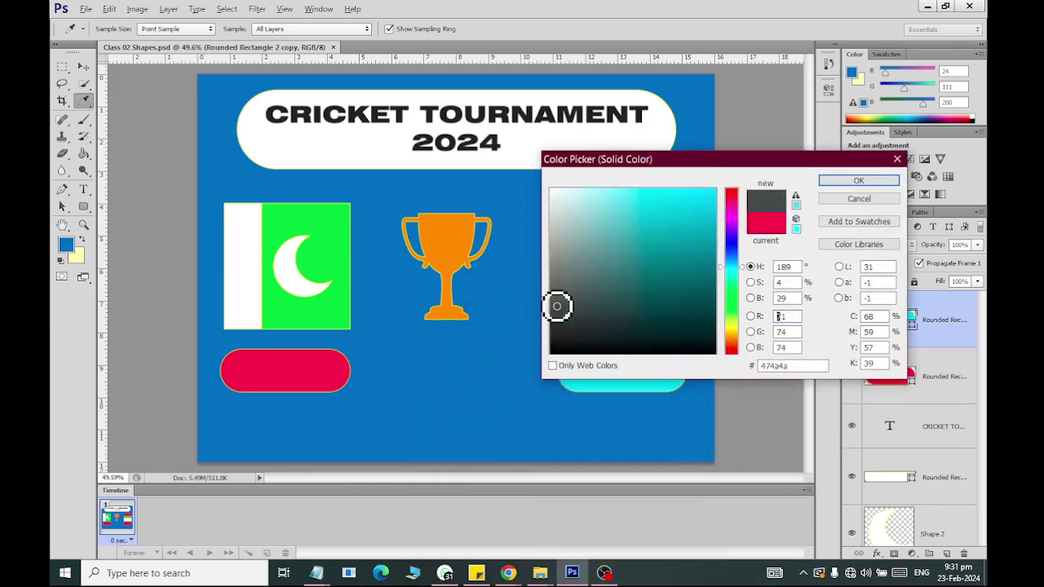
pyautogui.moveTo(636, 160); pyautogui.dragTo(399, 87)
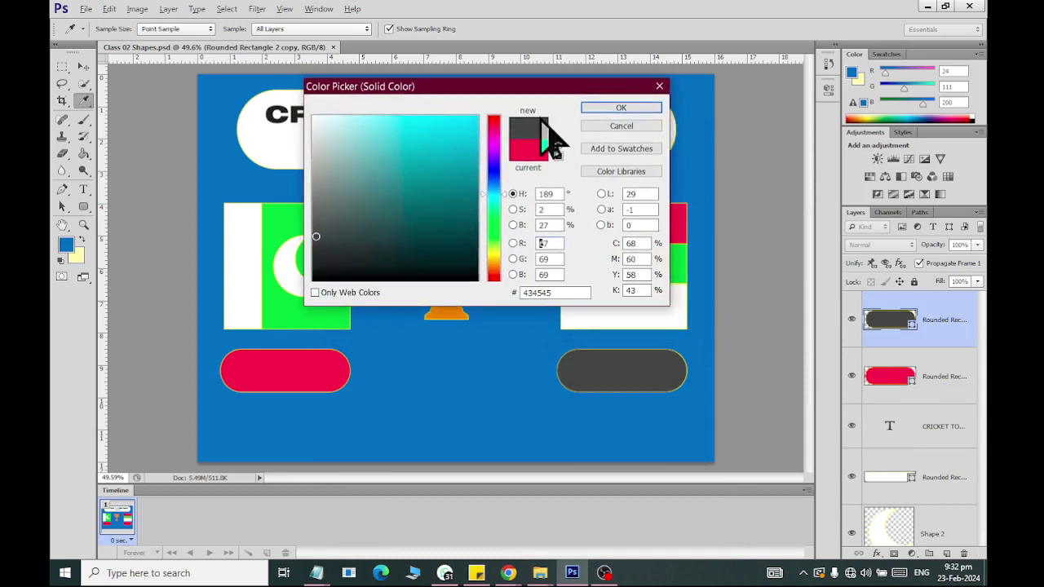
pyautogui.click(624, 110)
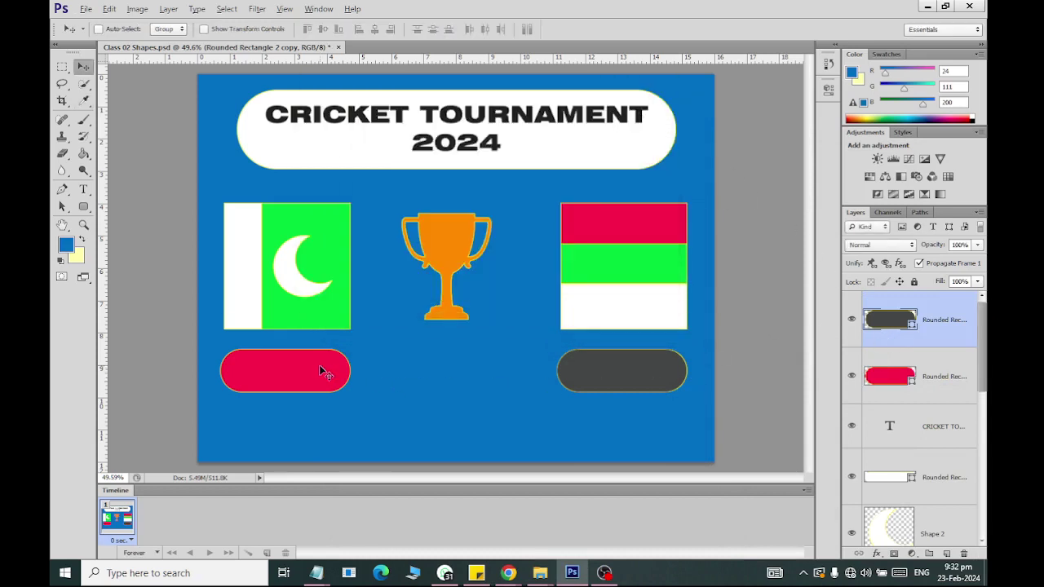
# - Give the red left pill the same dark grey by sampling it
pyautogui.doubleClick(881, 371)
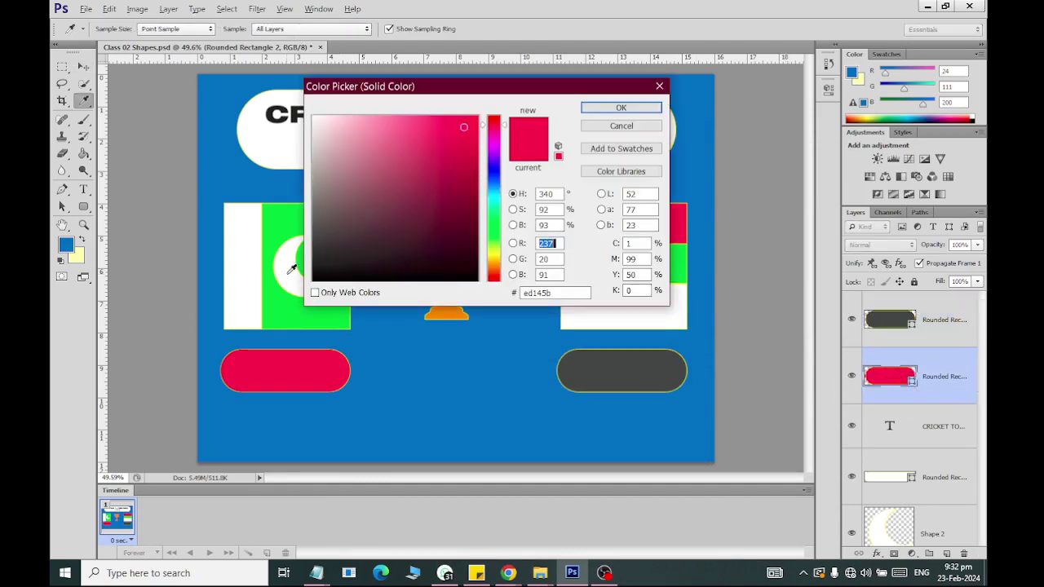
pyautogui.click(634, 377)
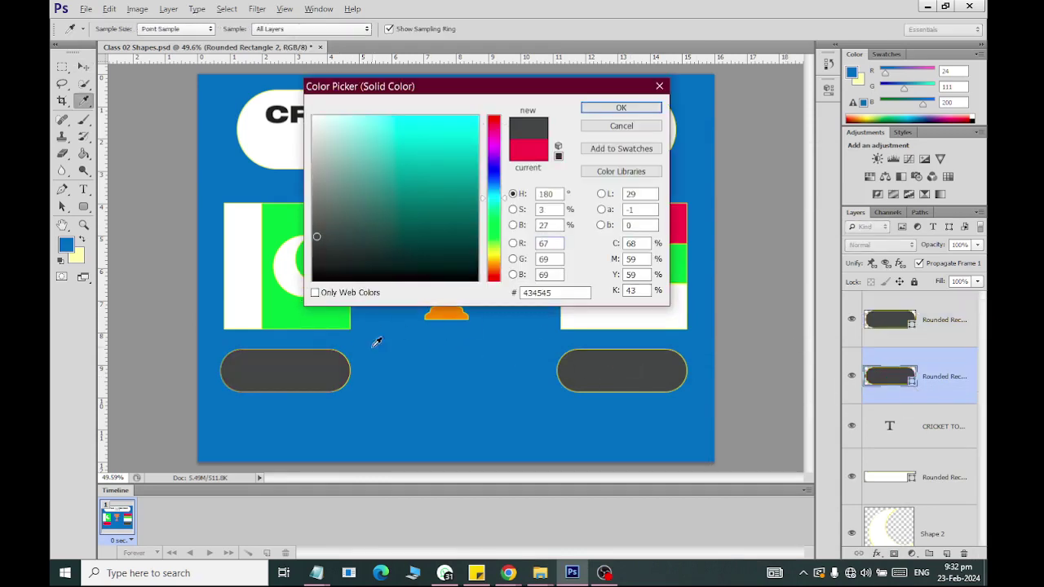
pyautogui.click(618, 109)
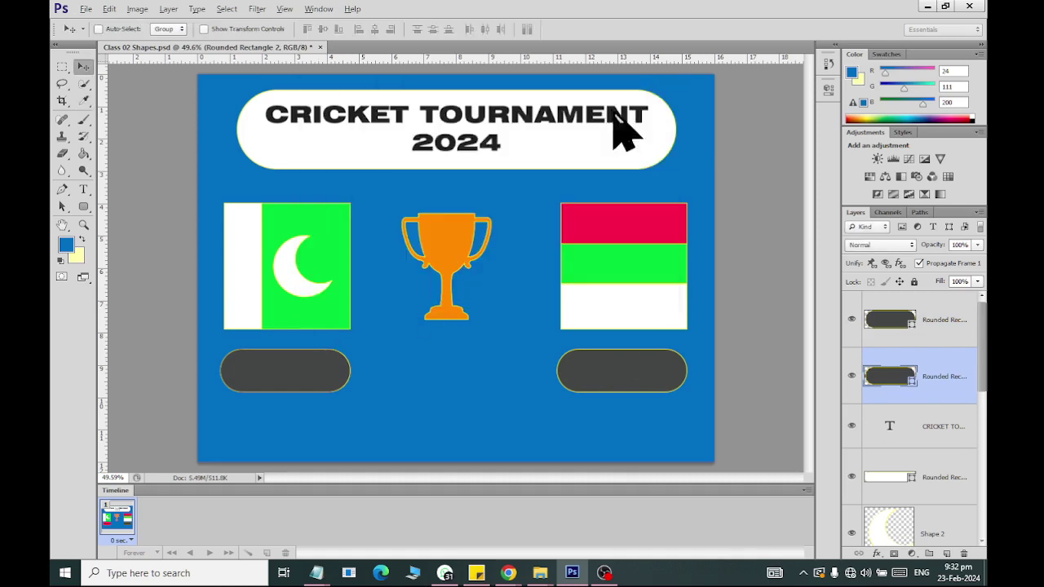
# - Type 'PAK', enlarge it about fourfold, and place it on the left pill
pyautogui.click(83, 190)
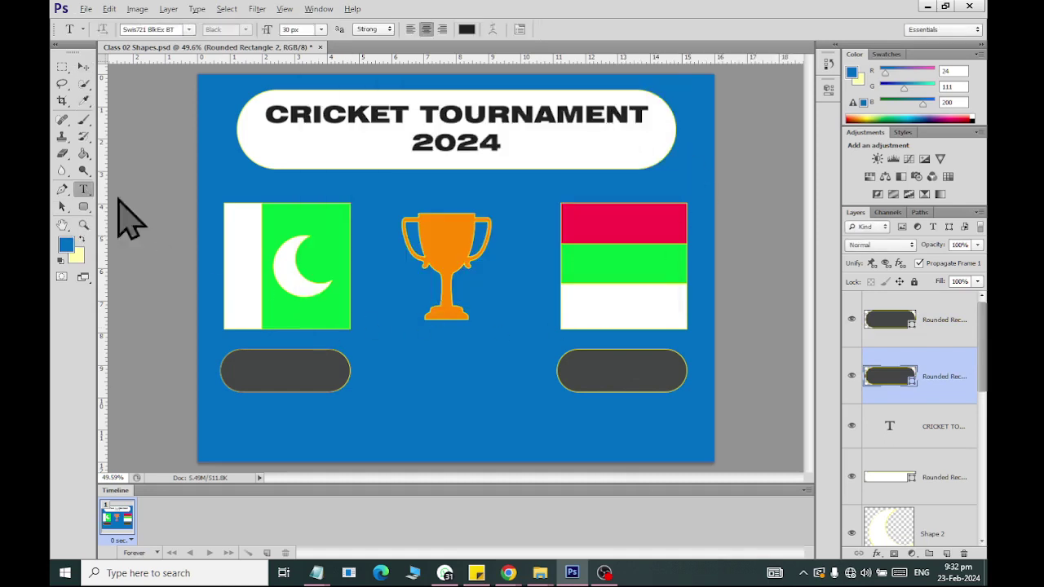
pyautogui.click(401, 369)
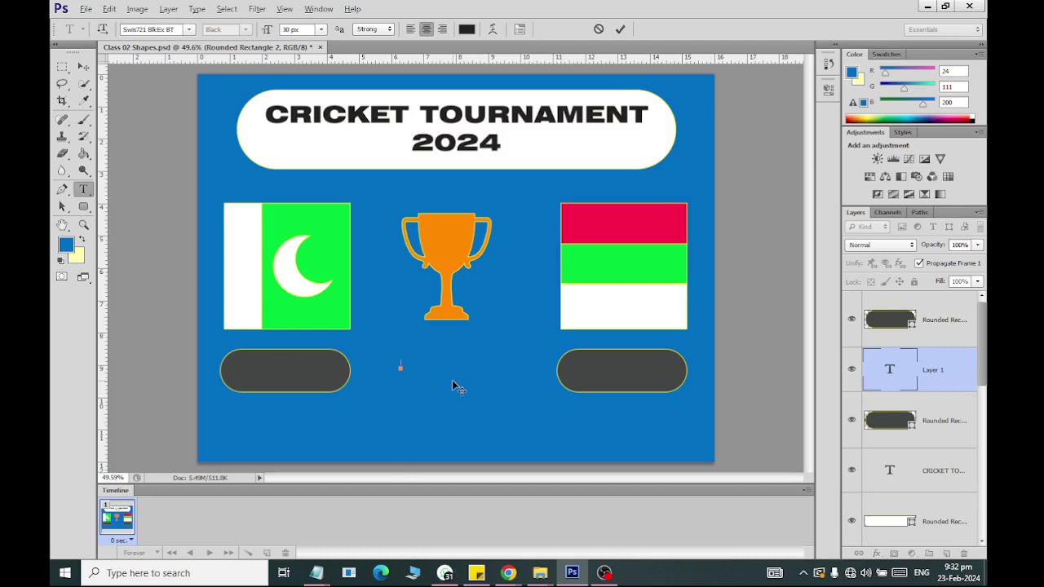
pyautogui.write('PAK')
pyautogui.click(84, 66)
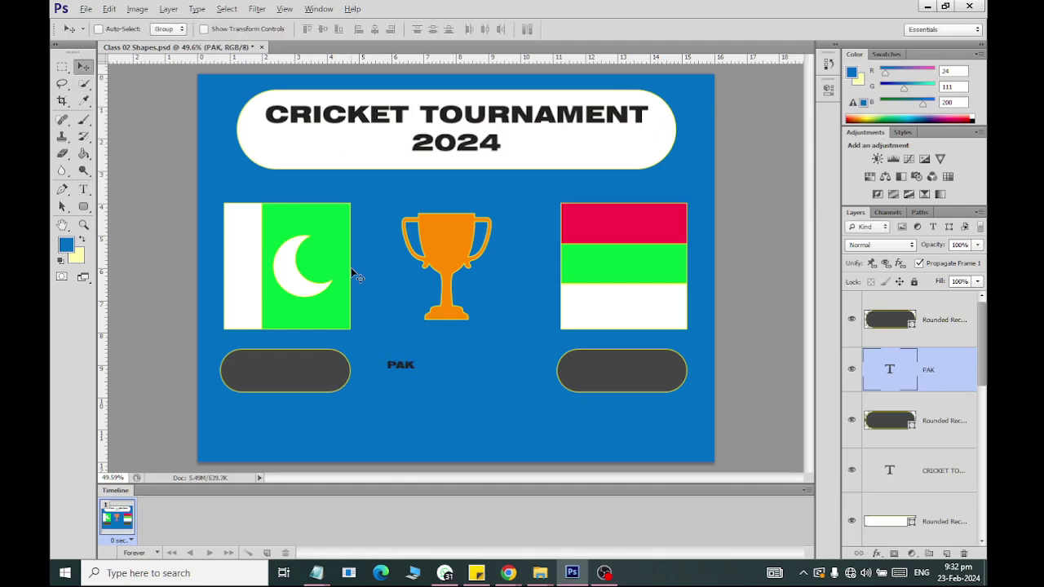
pyautogui.hotkey('ctrl', 't')
pyautogui.moveTo(416, 374); pyautogui.dragTo(455, 401)
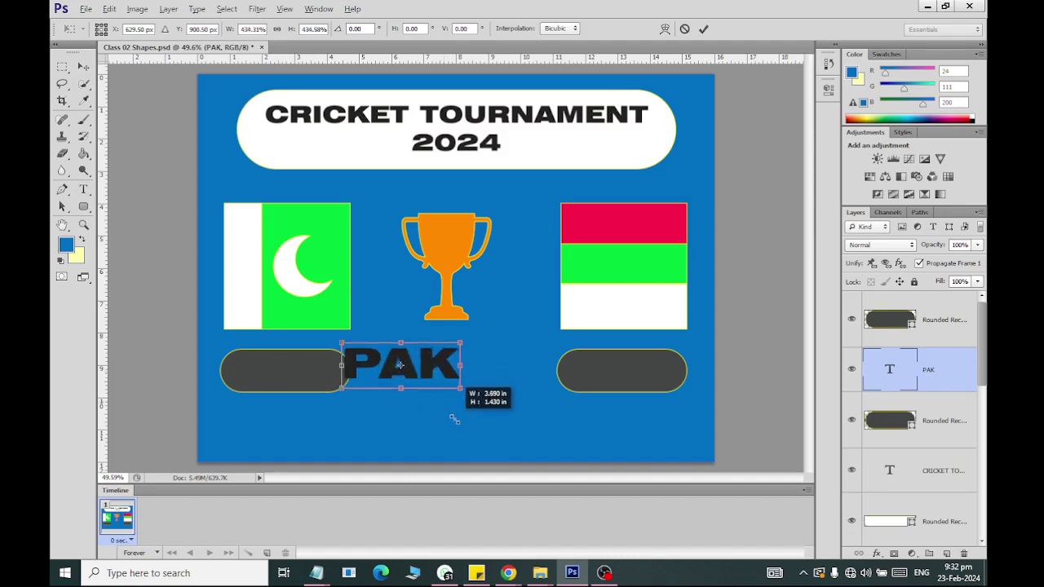
pyautogui.moveTo(400, 370); pyautogui.dragTo(320, 377)
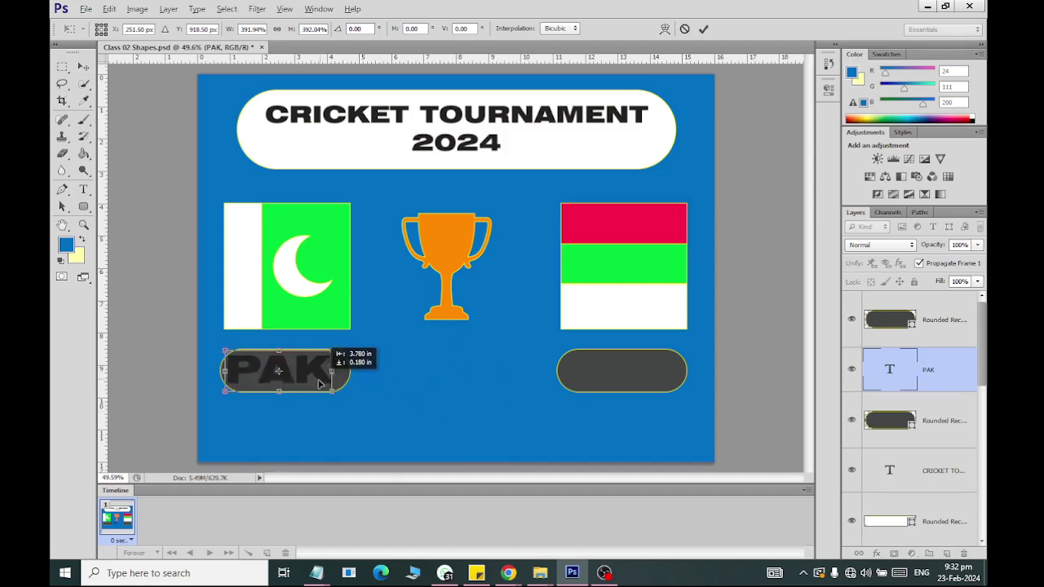
pyautogui.click(83, 66)
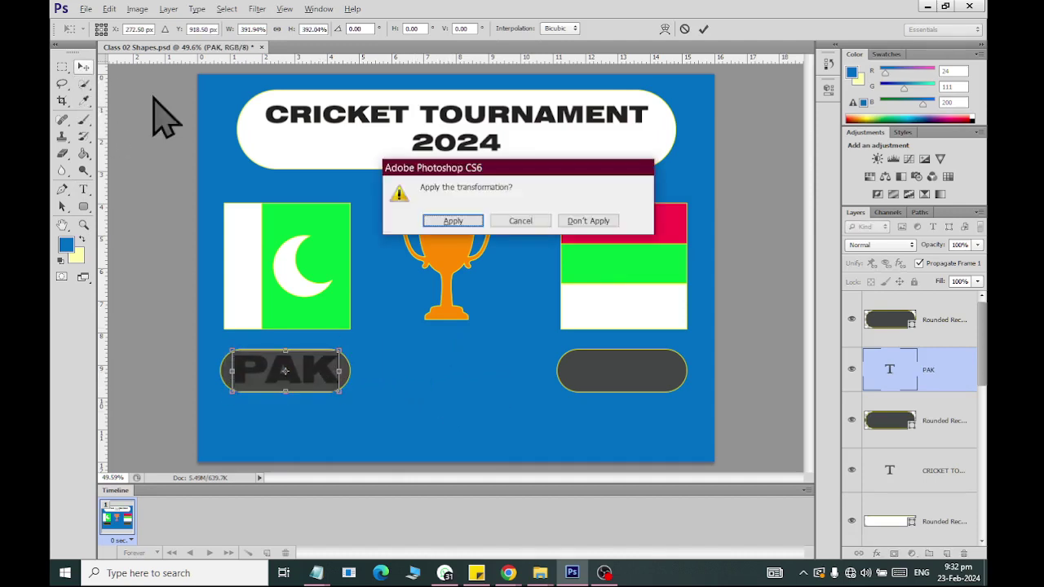
pyautogui.click(435, 219)
# - Change the PAK text colour to white
pyautogui.click(85, 190)
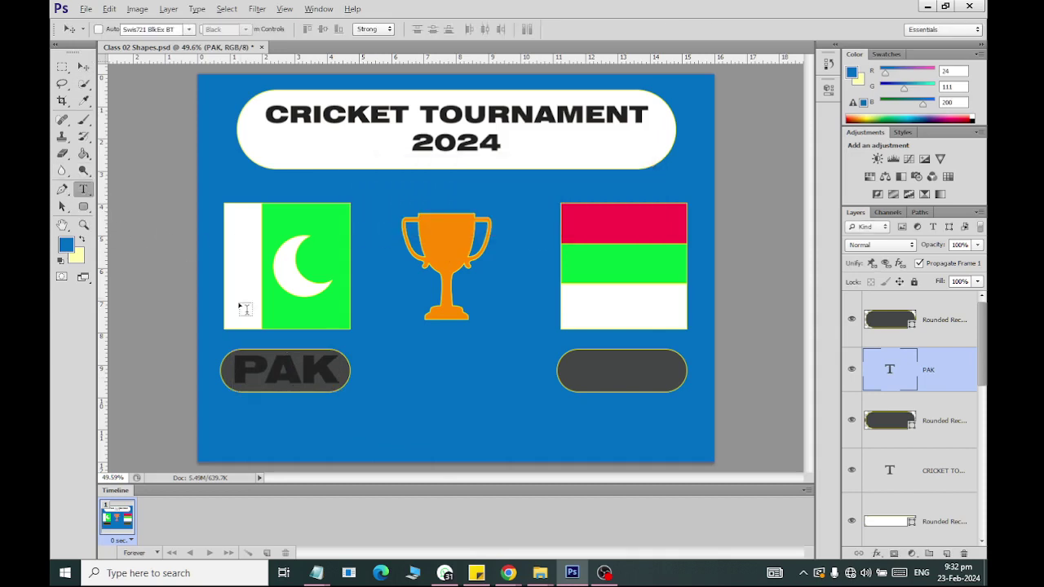
pyautogui.moveTo(234, 371); pyautogui.dragTo(339, 371)
pyautogui.click(467, 29)
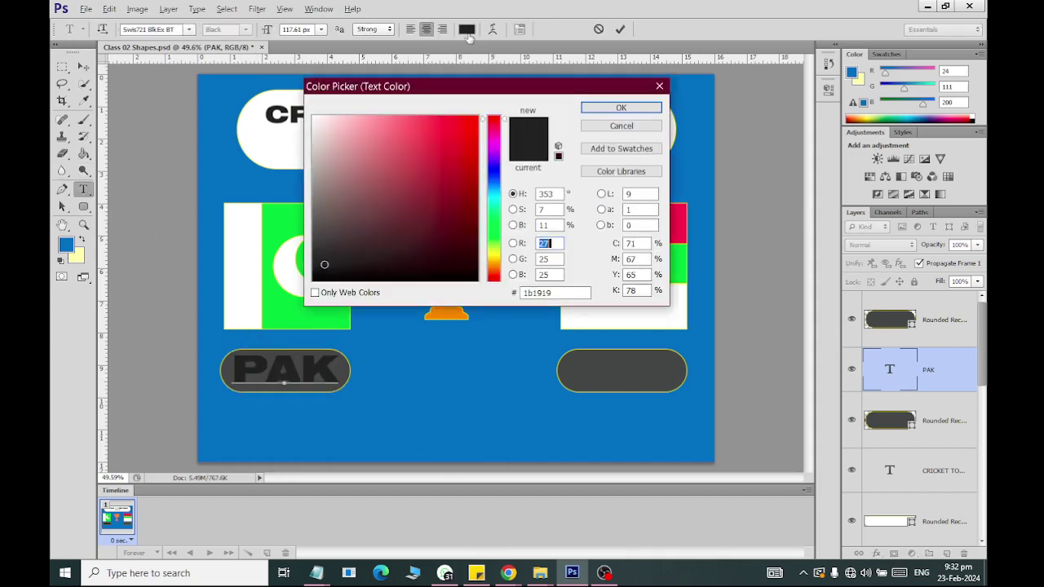
pyautogui.click(397, 215)
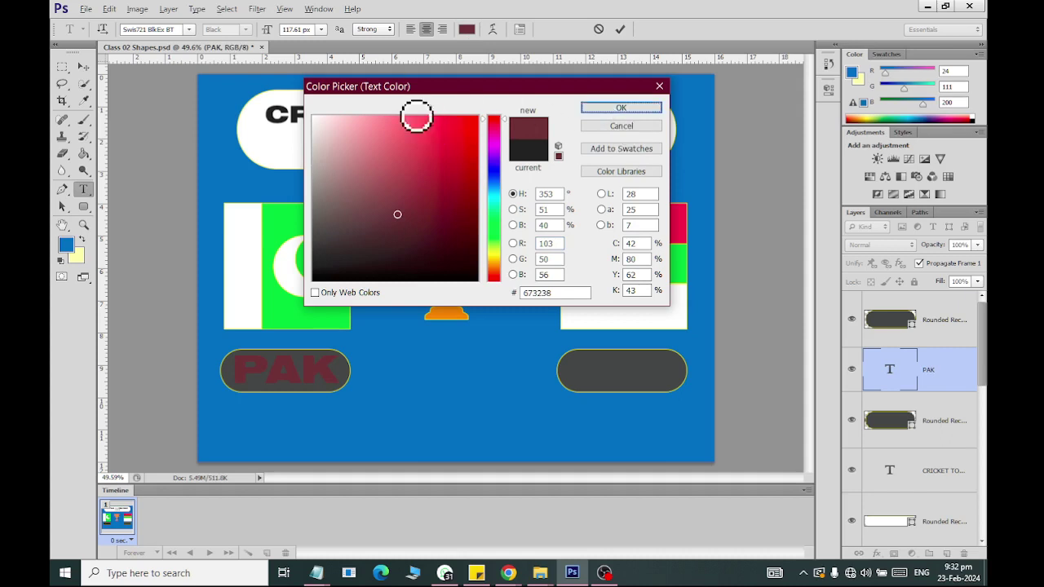
pyautogui.click(314, 117)
pyautogui.click(632, 108)
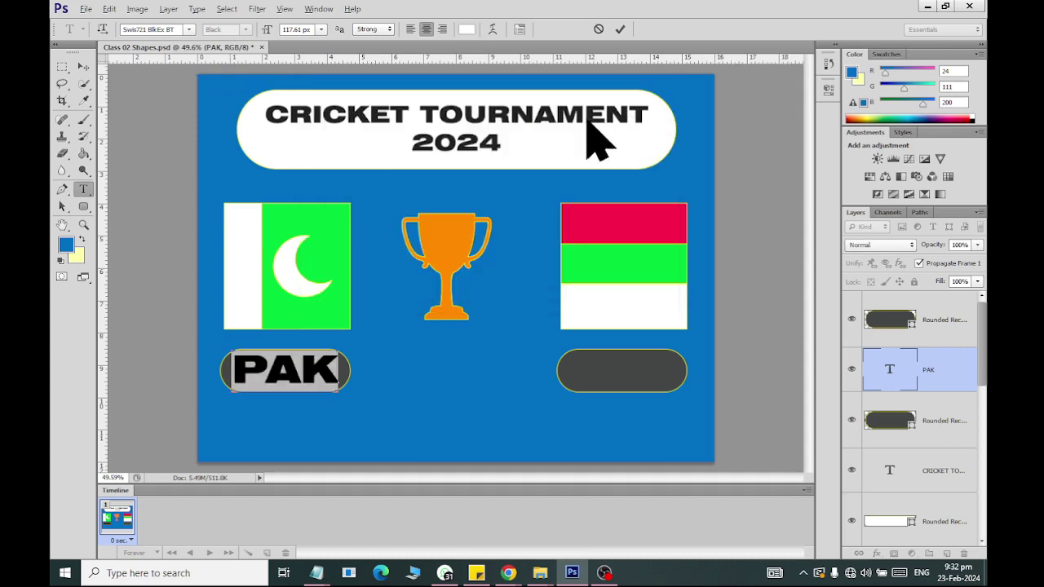
pyautogui.click(84, 66)
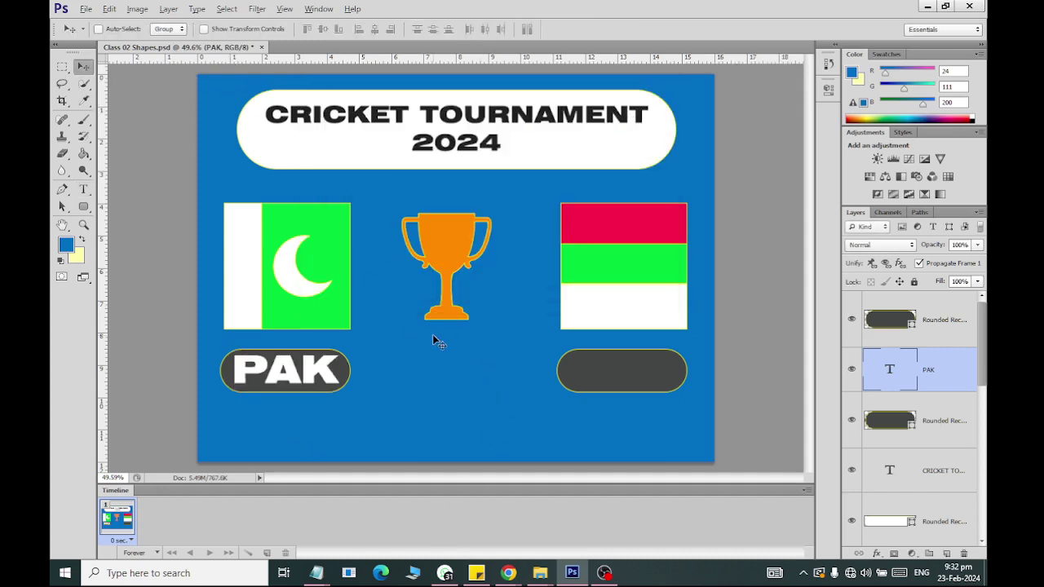
# - Duplicate the PAK label, centre it on the right pill, and stack it above the pill
pyautogui.hotkey('ctrl', 'j')
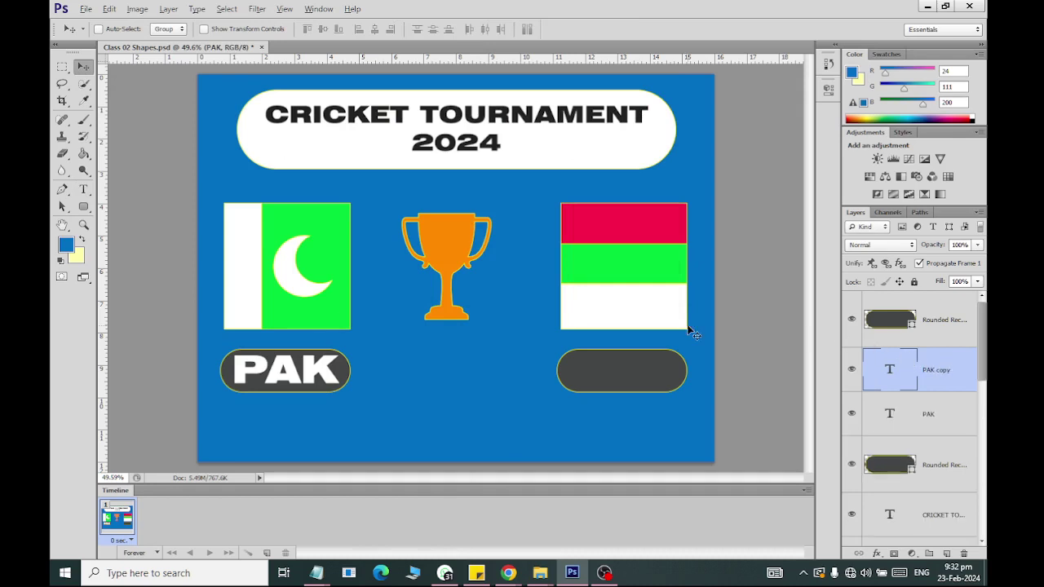
pyautogui.moveTo(287, 376); pyautogui.dragTo(632, 399)
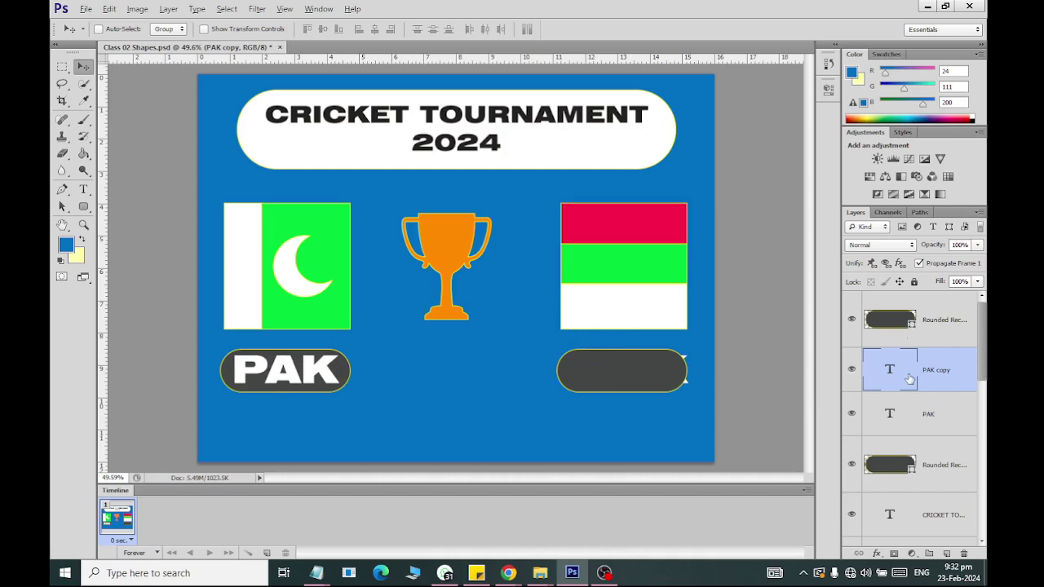
pyautogui.moveTo(921, 361); pyautogui.dragTo(927, 298)
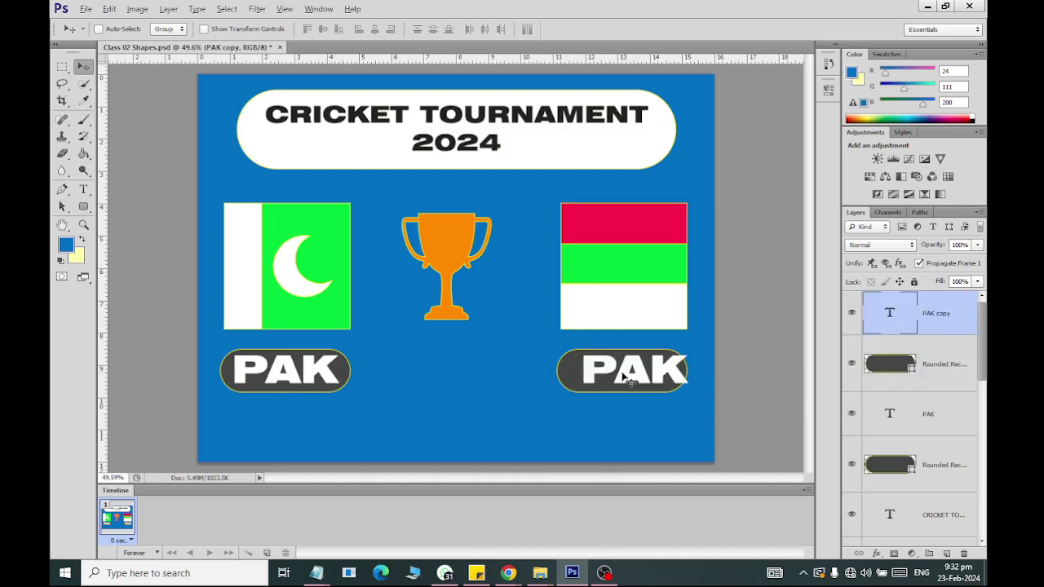
pyautogui.moveTo(624, 375); pyautogui.dragTo(611, 376)
# - Retype the copied label as 'INDIA' and shrink it to fit inside the right pill
pyautogui.click(83, 189)
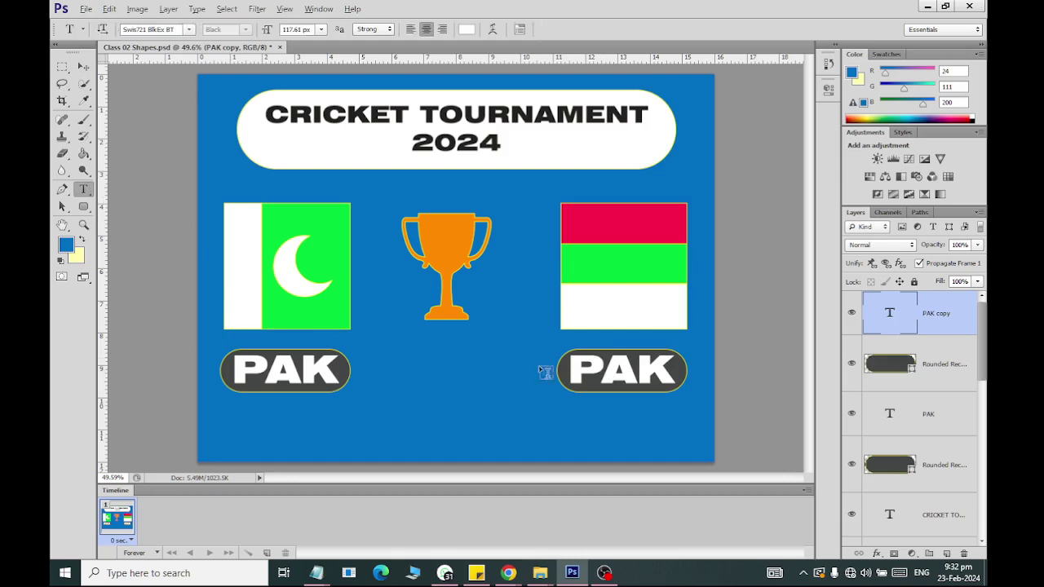
pyautogui.doubleClick(604, 367)
pyautogui.write('india')
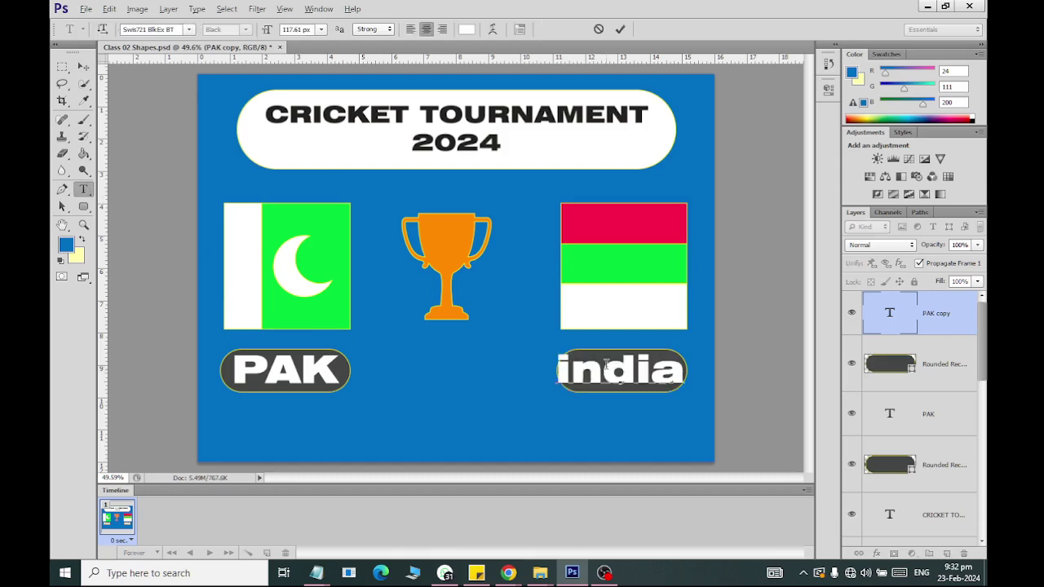
pyautogui.doubleClick(606, 366)
pyautogui.write('INDIA')
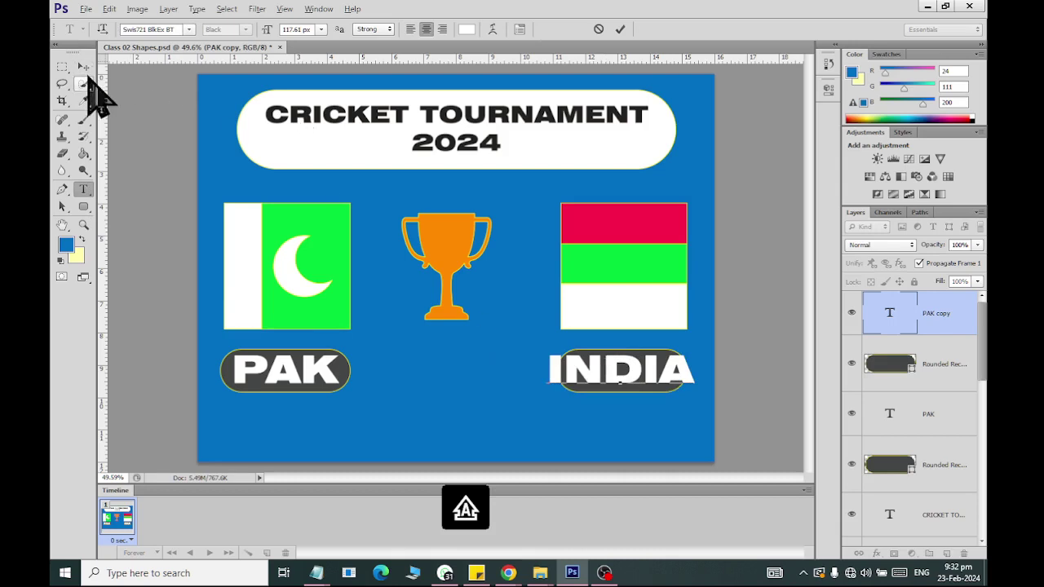
pyautogui.click(83, 66)
pyautogui.hotkey('ctrl', 't')
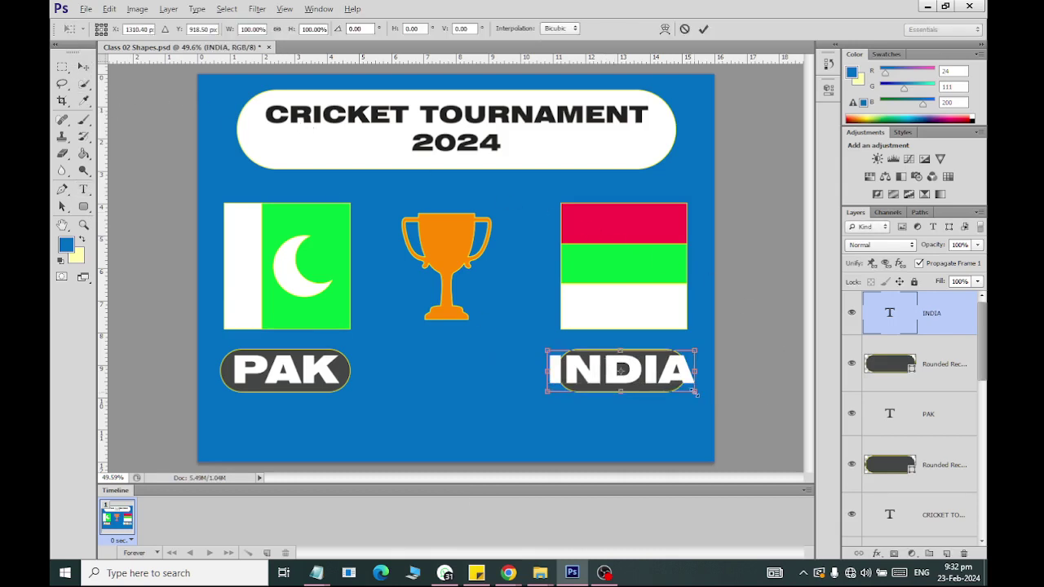
pyautogui.moveTo(694, 393)
pyautogui.mouseDown()
pyautogui.moveTo(640, 373)
pyautogui.moveTo(625, 394)
pyautogui.mouseUp()
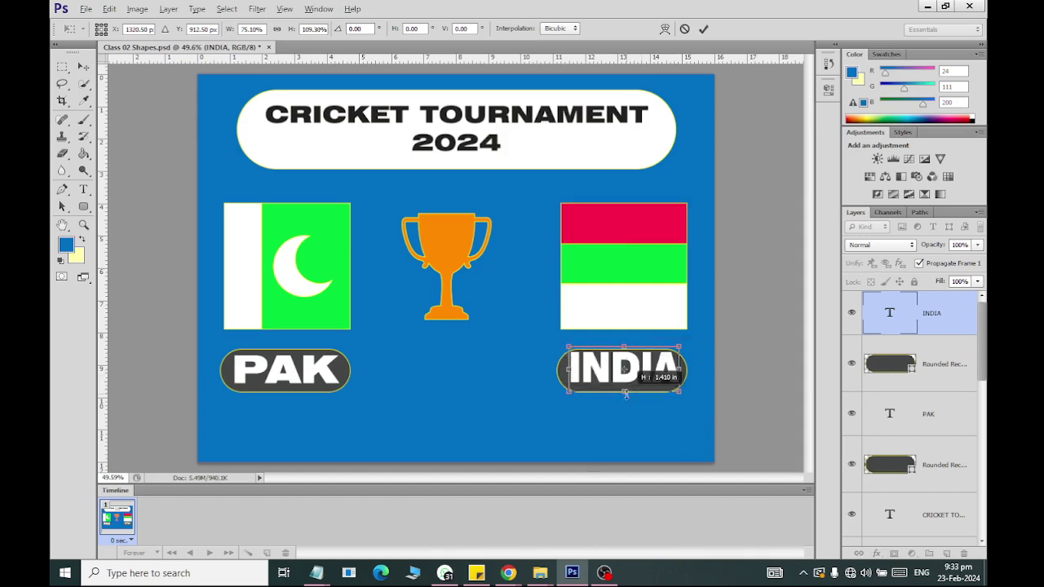
pyautogui.click(84, 66)
pyautogui.click(445, 220)
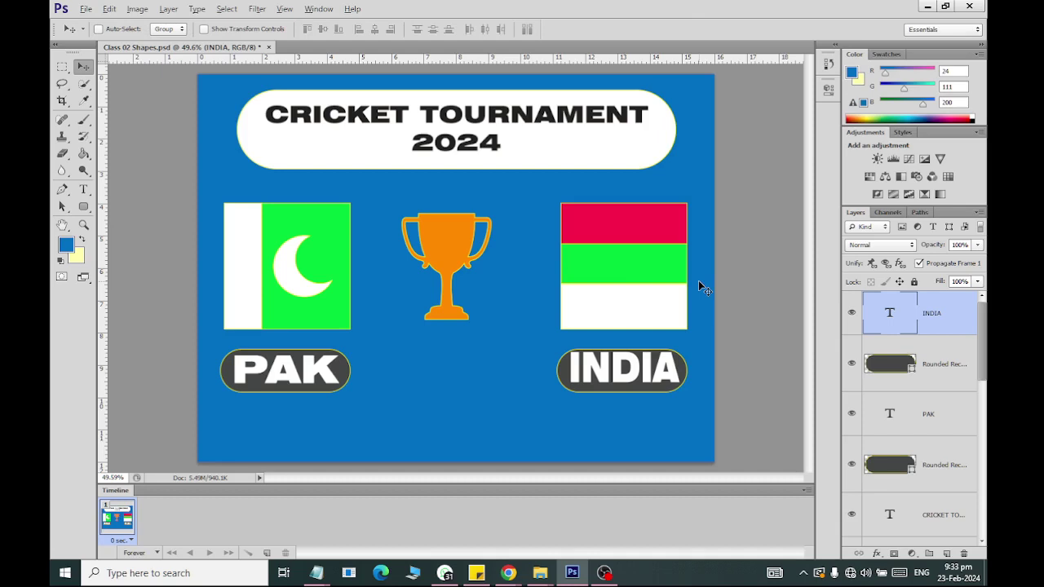
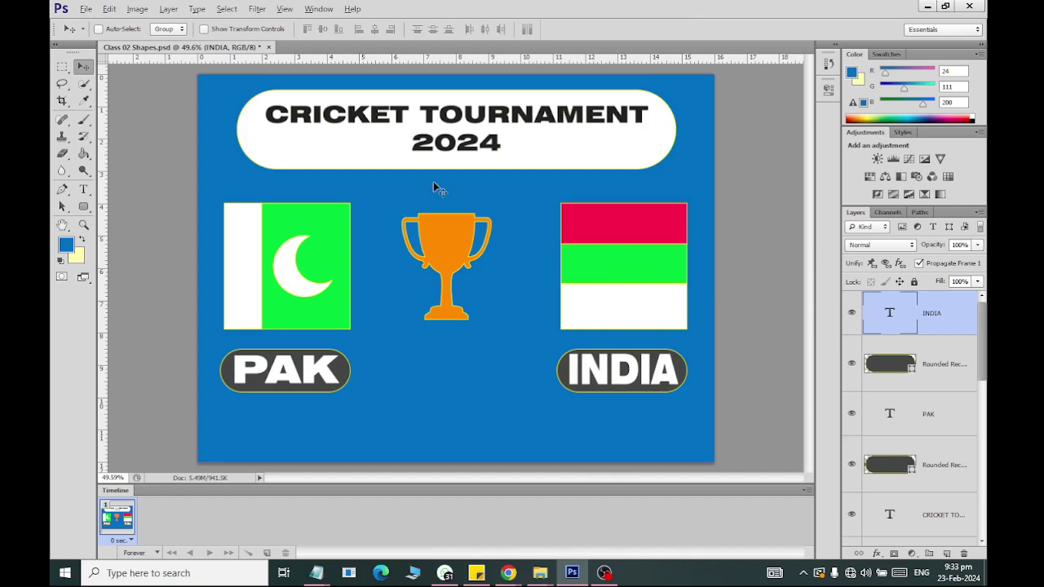
# - Type a letter V on the poster, enlarge it greatly, and move it below the trophy
pyautogui.click(82, 189)
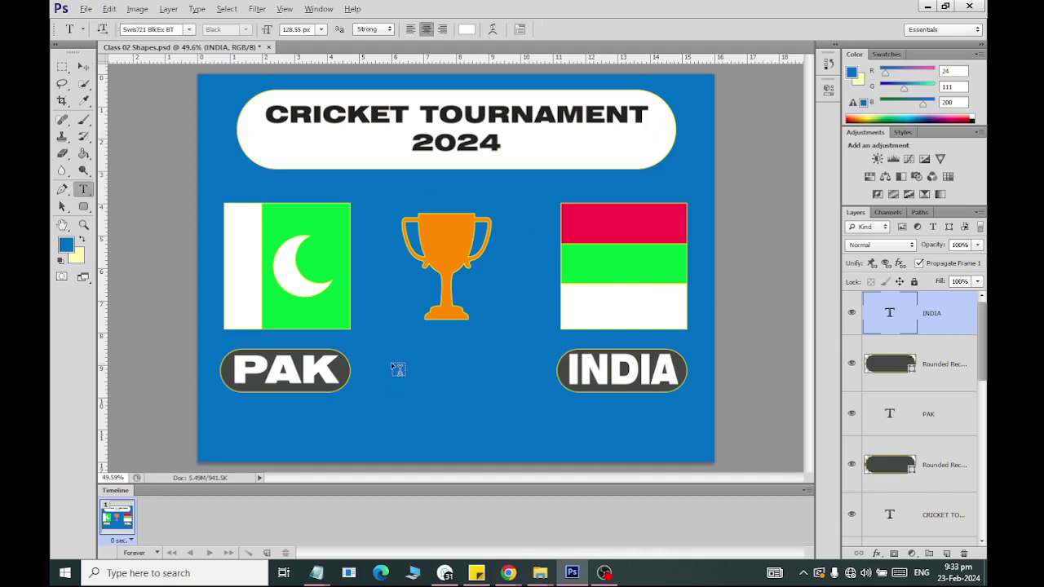
pyautogui.click(392, 363)
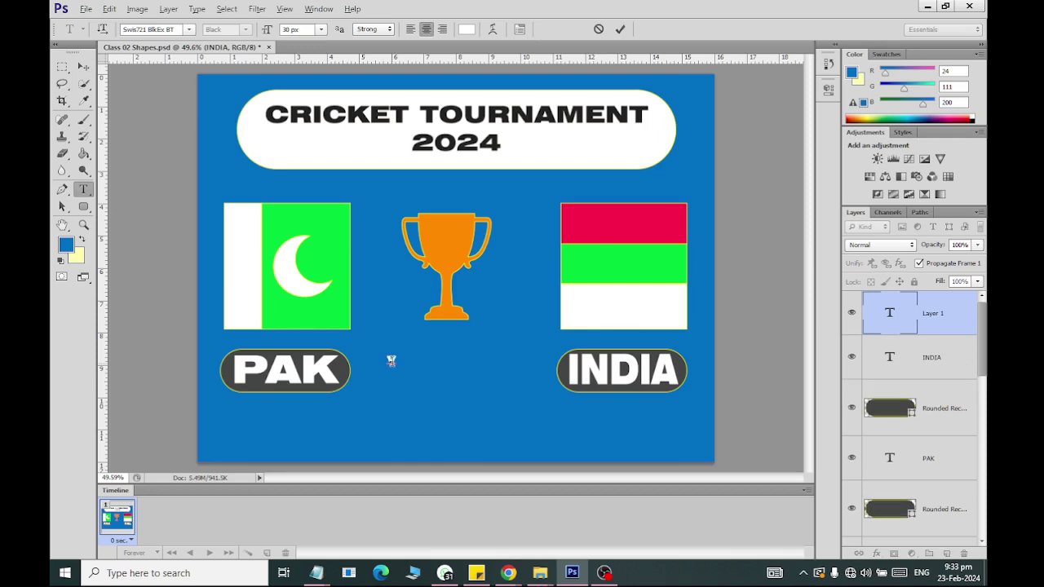
pyautogui.write('v')
pyautogui.hotkey('ctrl', 't')
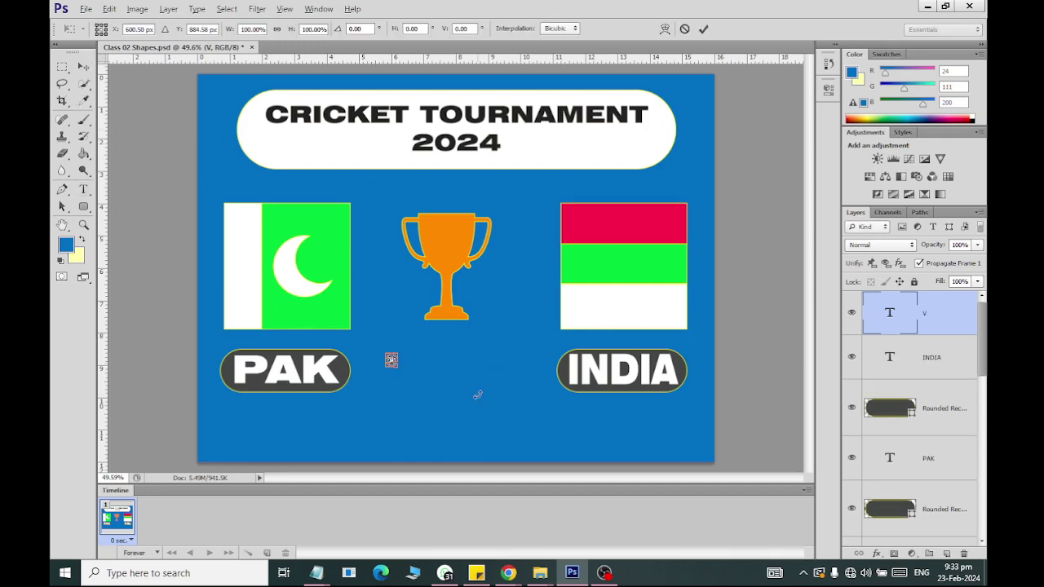
pyautogui.moveTo(406, 386); pyautogui.dragTo(455, 434)
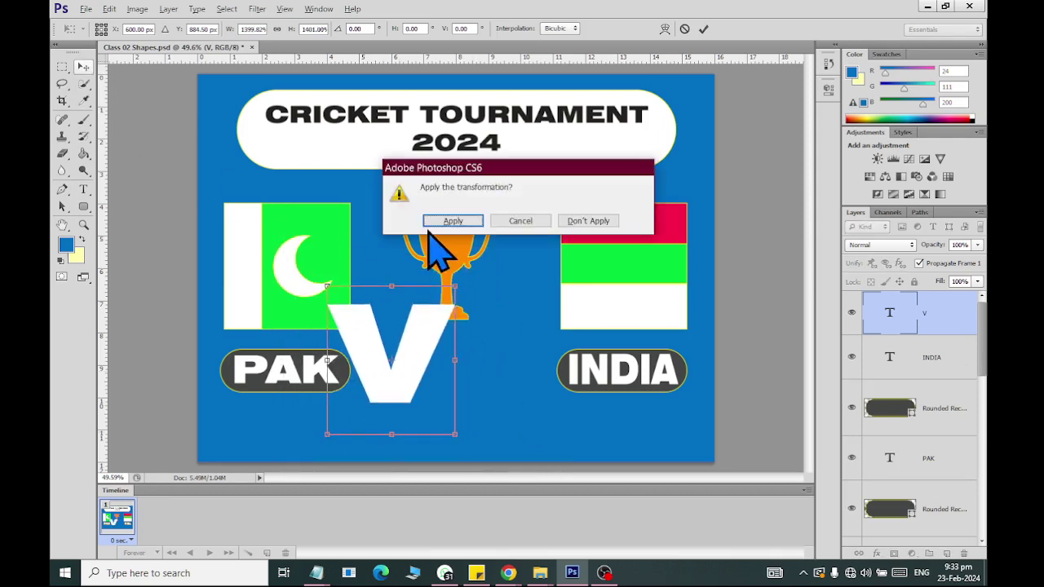
pyautogui.click(453, 220)
pyautogui.moveTo(425, 390)
pyautogui.mouseDown()
pyautogui.moveTo(447, 416)
pyautogui.moveTo(479, 385)
pyautogui.mouseUp()
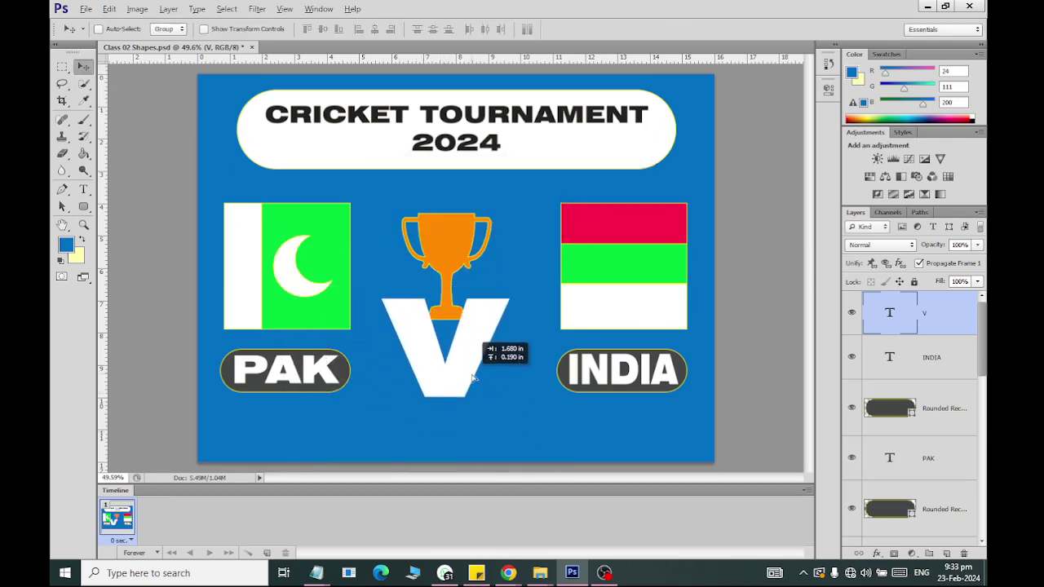
# - Shrink the V to about 71% and reposition it beside the PAK label
pyautogui.hotkey('ctrl', 't')
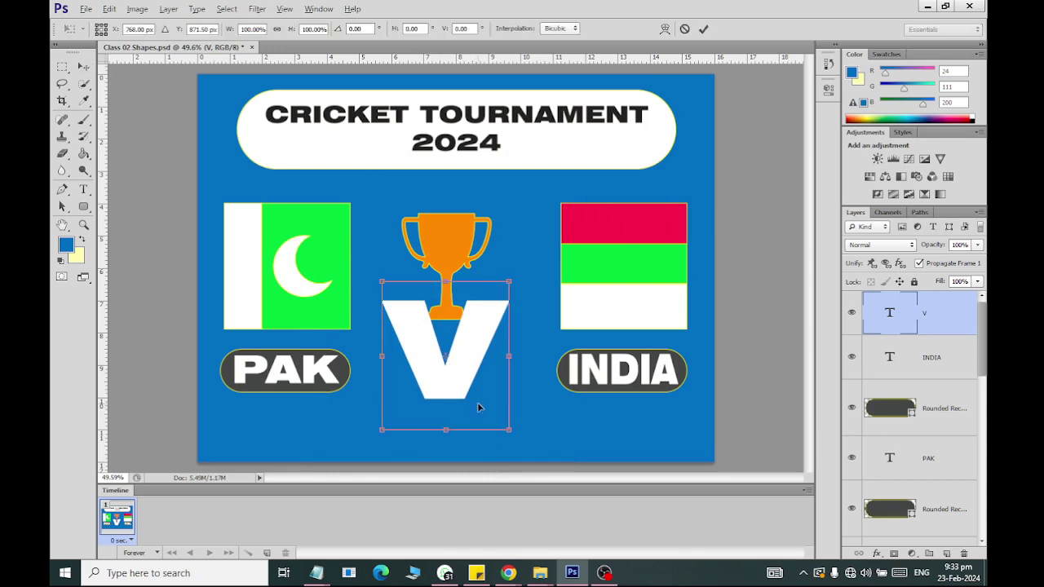
pyautogui.moveTo(511, 433); pyautogui.dragTo(497, 414)
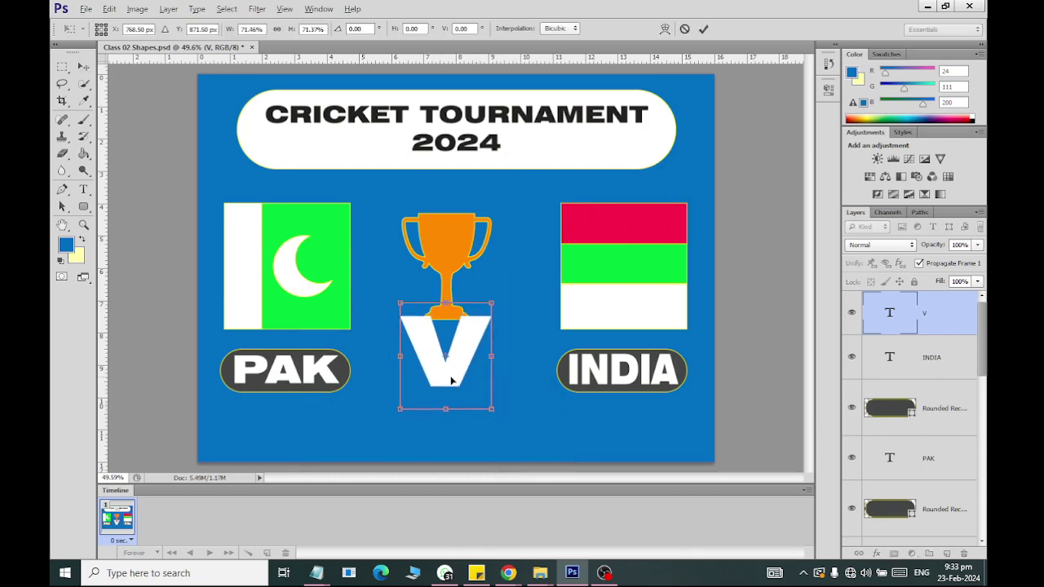
pyautogui.moveTo(447, 384); pyautogui.dragTo(409, 393)
pyautogui.click(84, 66)
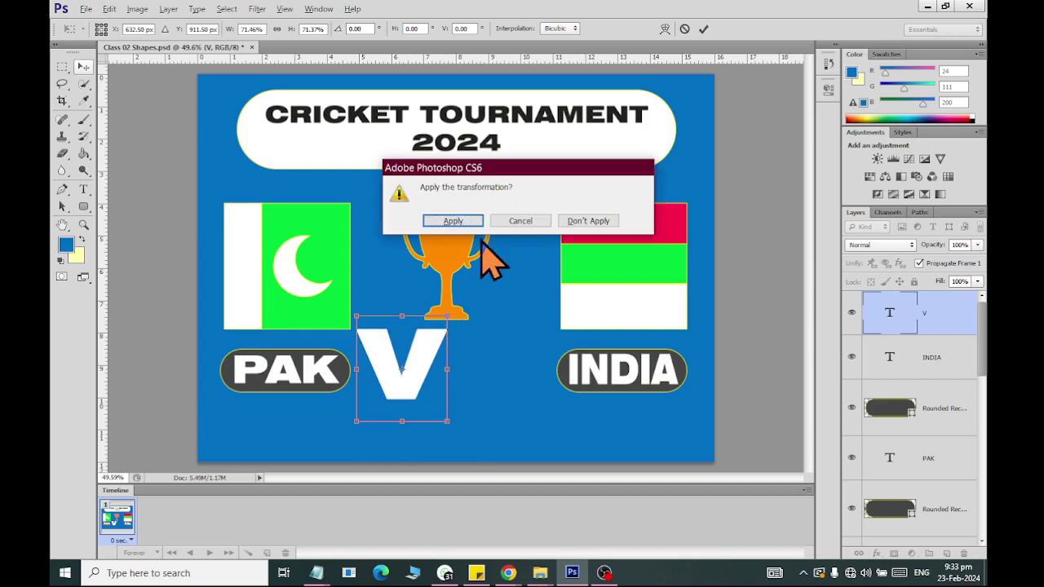
pyautogui.click(451, 219)
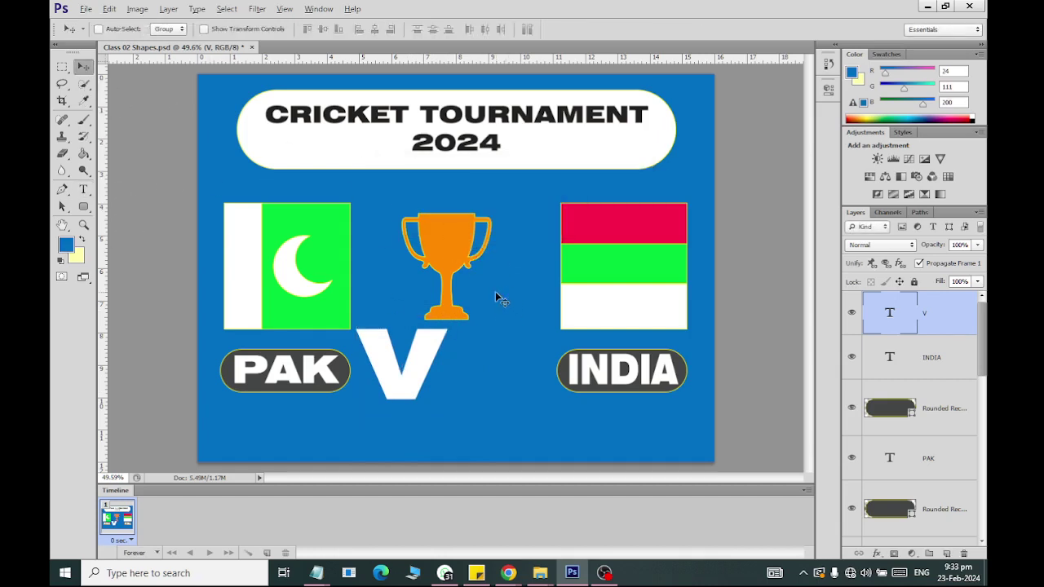
# - Duplicate the V layer, move the copy beside INDIA, and retype it as S
pyautogui.hotkey('ctrl', 'j')
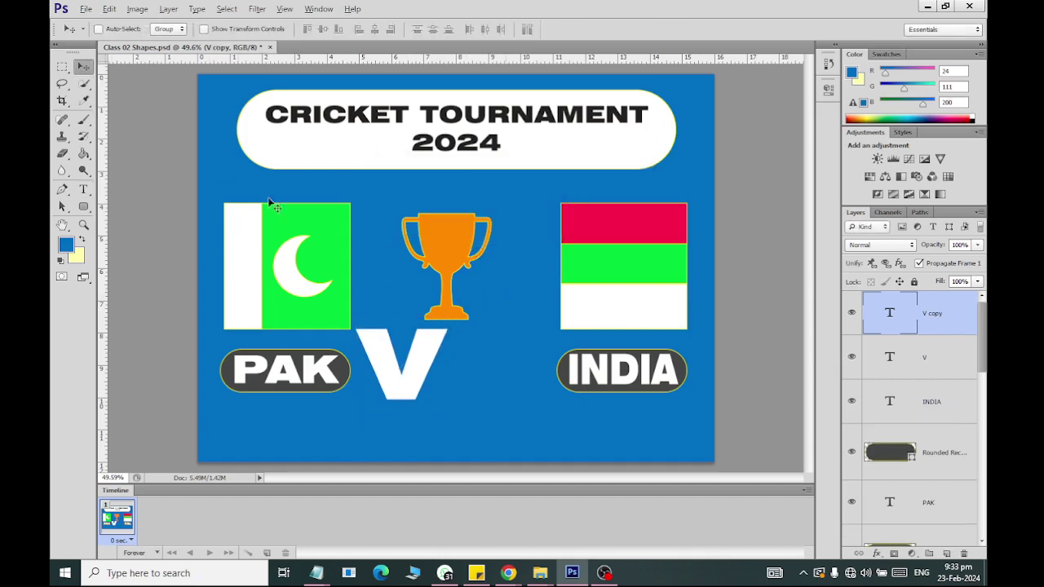
pyautogui.moveTo(383, 369); pyautogui.dragTo(491, 372)
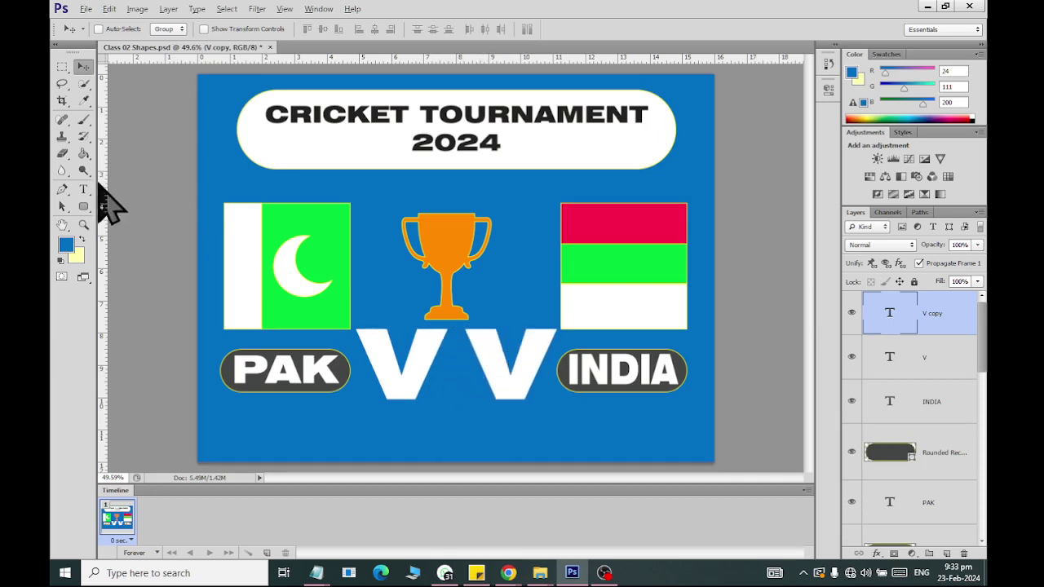
pyautogui.click(83, 189)
pyautogui.doubleClick(491, 372)
pyautogui.write('S')
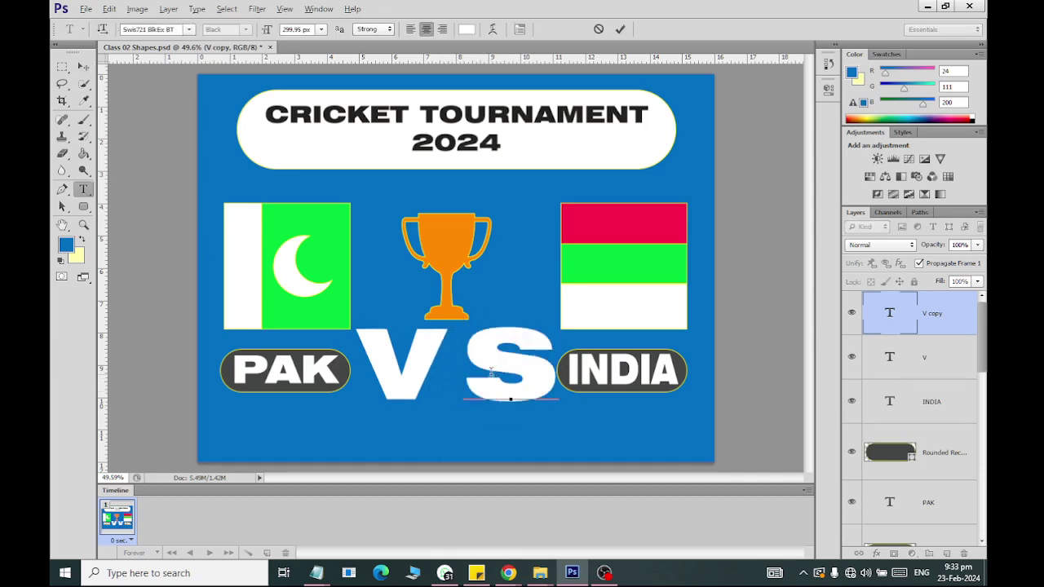
pyautogui.click(84, 66)
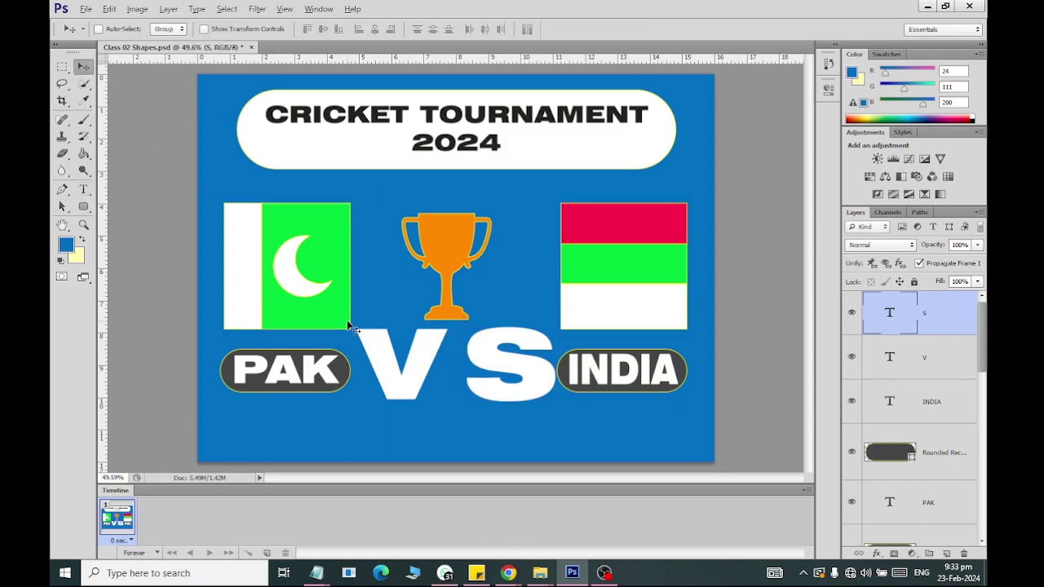
# - Draw a red diagonal line through the VS with the Line Tool
pyautogui.click(85, 207)
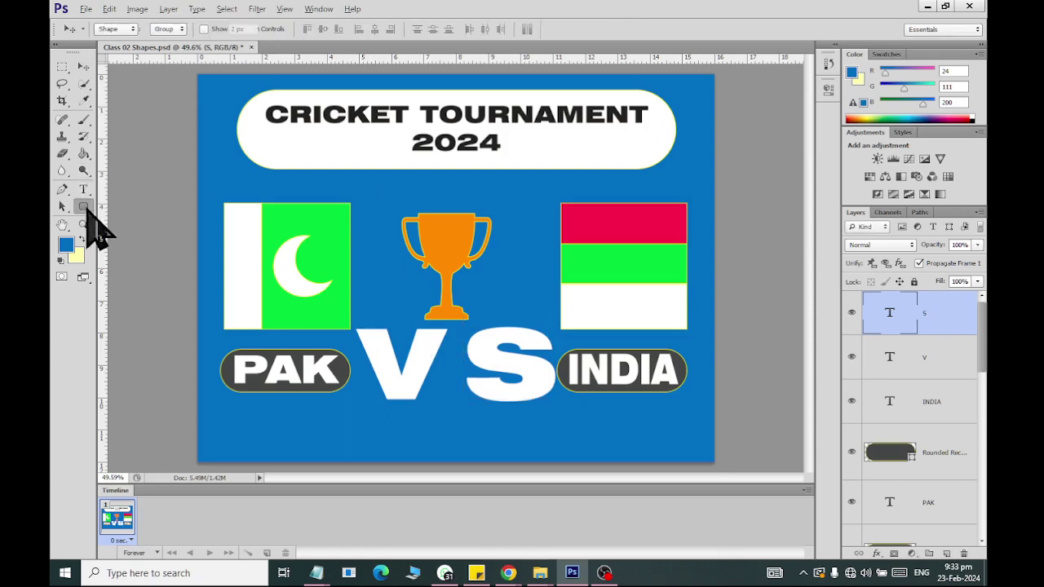
pyautogui.rightClick(88, 208)
pyautogui.click(122, 255)
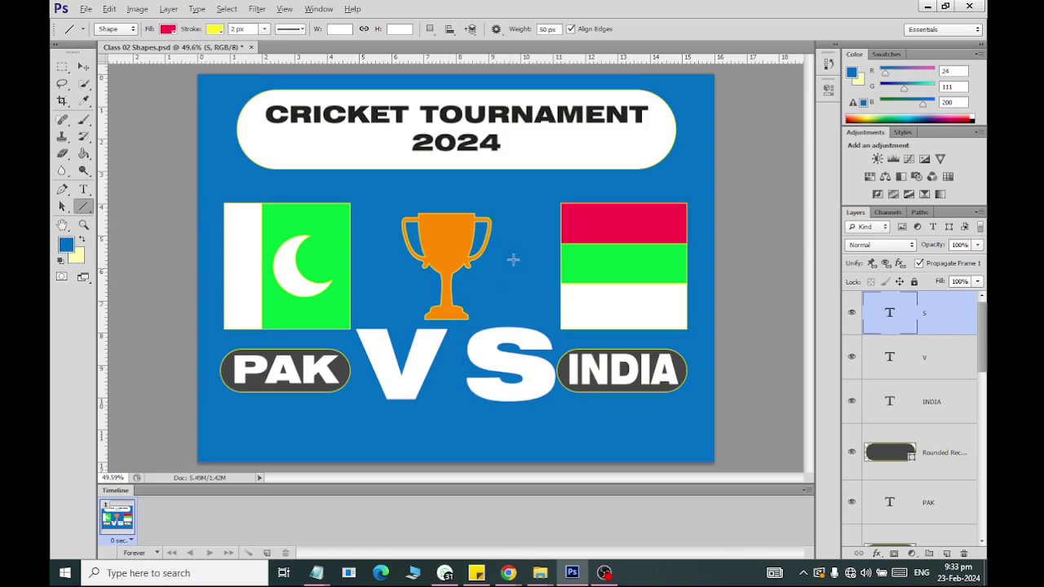
pyautogui.moveTo(526, 232); pyautogui.dragTo(403, 459)
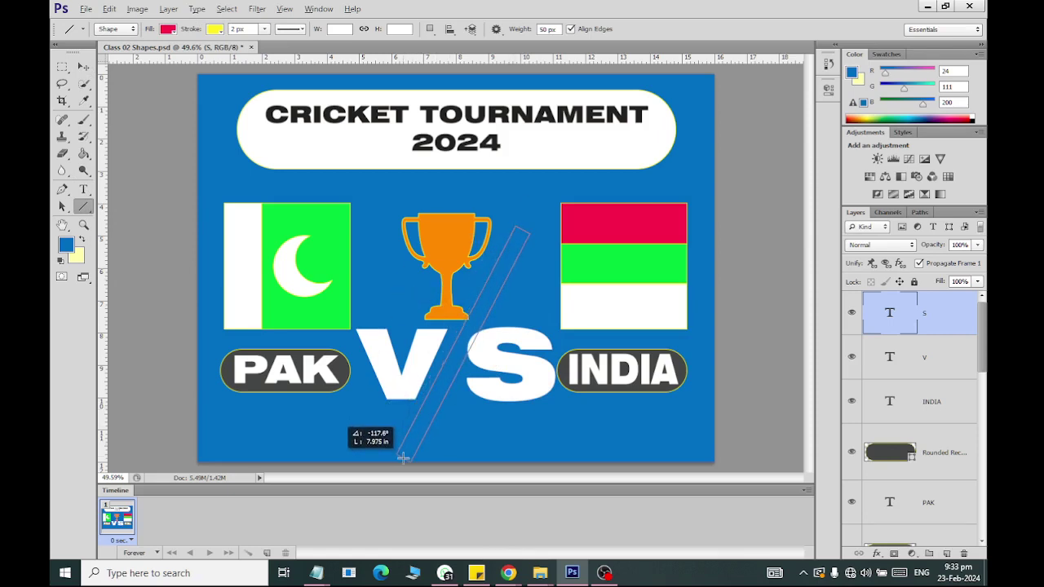
pyautogui.moveTo(403, 459); pyautogui.dragTo(396, 453)
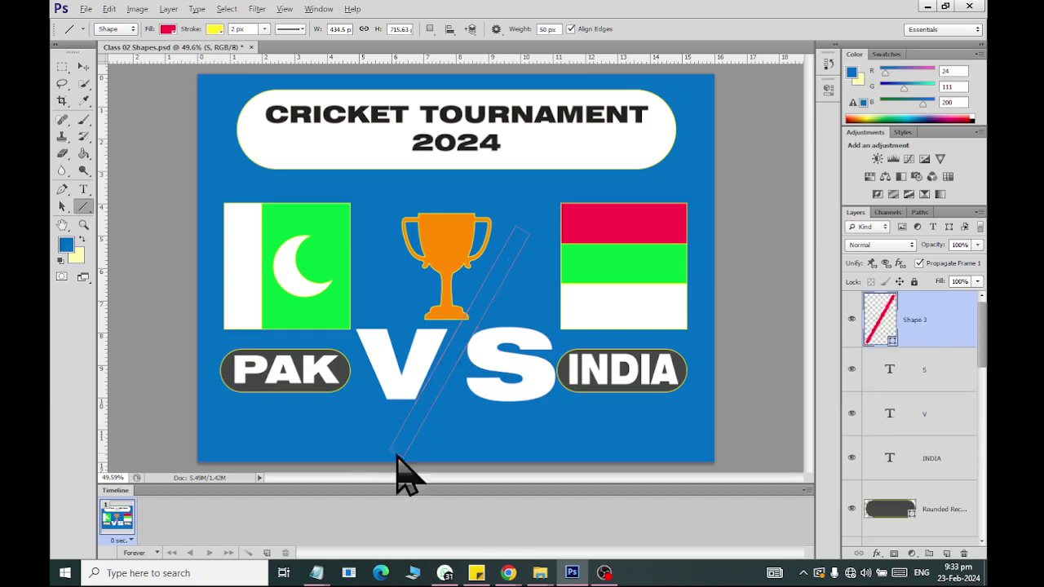
# - Set the line Weight to 30 px and delete the first line
pyautogui.click(560, 31)
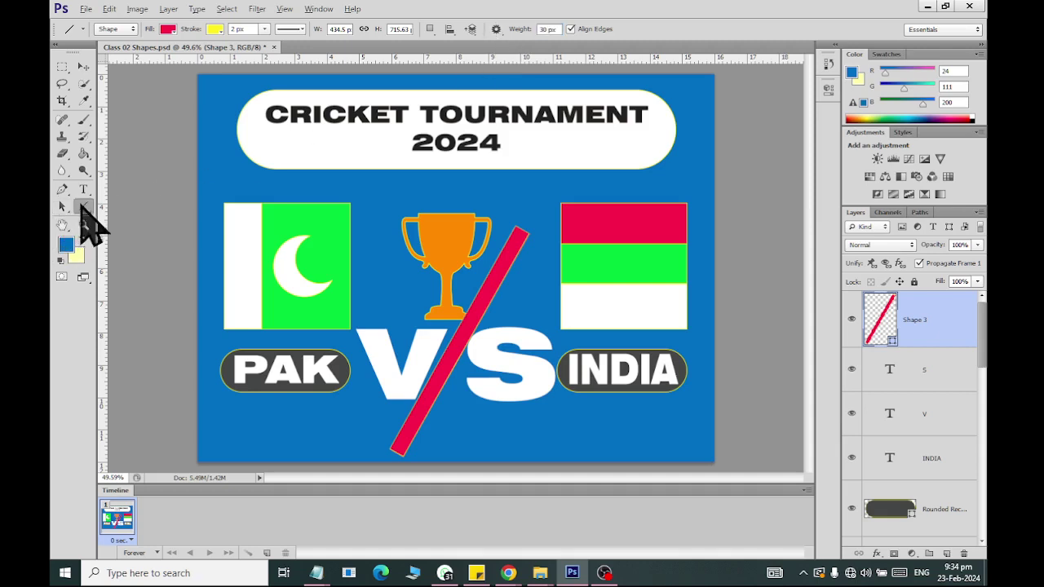
pyautogui.click(87, 67)
pyautogui.click(83, 191)
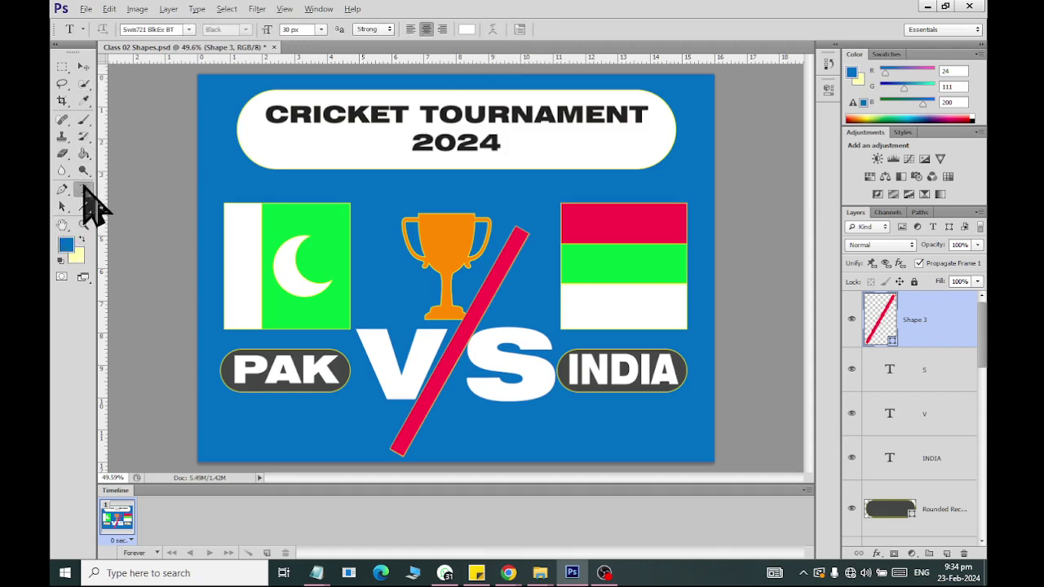
pyautogui.click(83, 207)
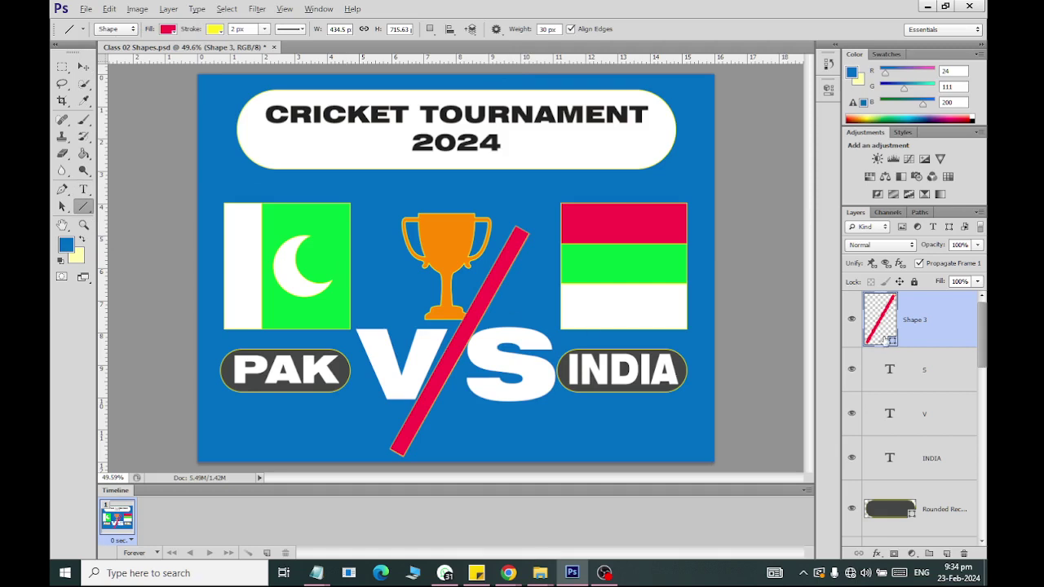
pyautogui.press('Delete')
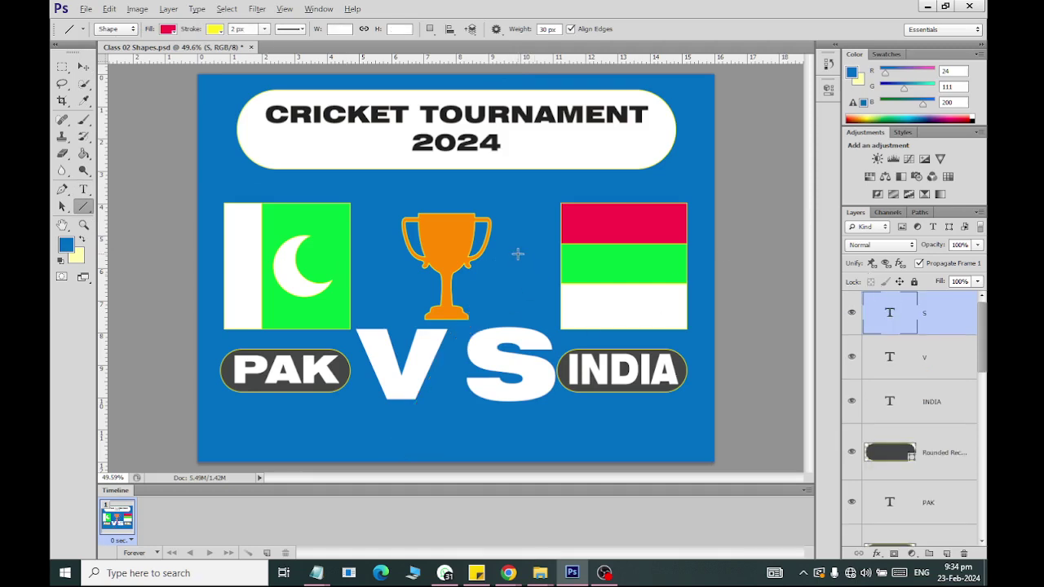
# - Redraw the diagonal from beside the trophy down between V and S, then save
pyautogui.moveTo(512, 247); pyautogui.dragTo(405, 443)
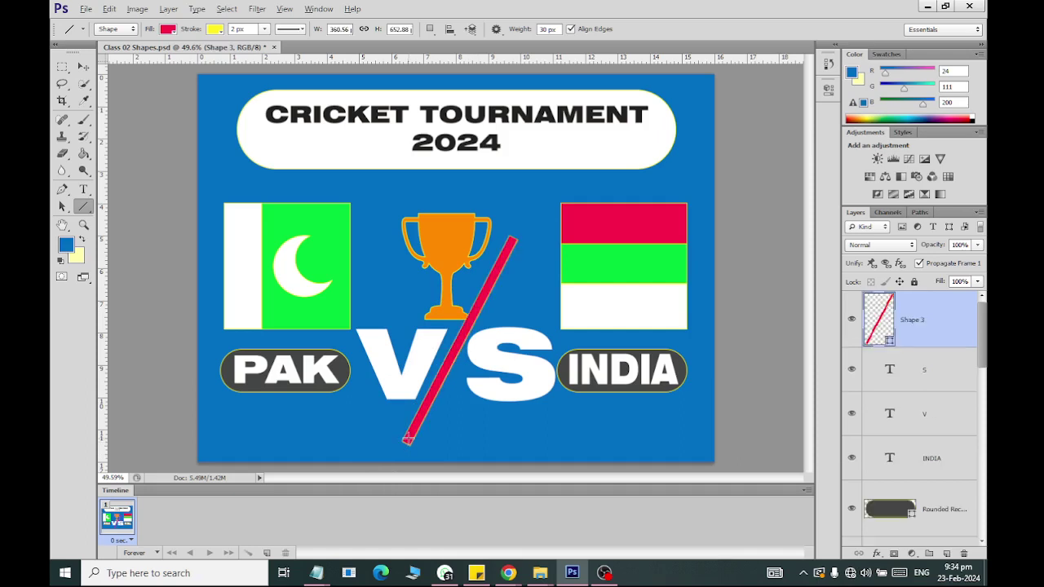
pyautogui.click(83, 66)
pyautogui.scroll(-1, 559, 221)
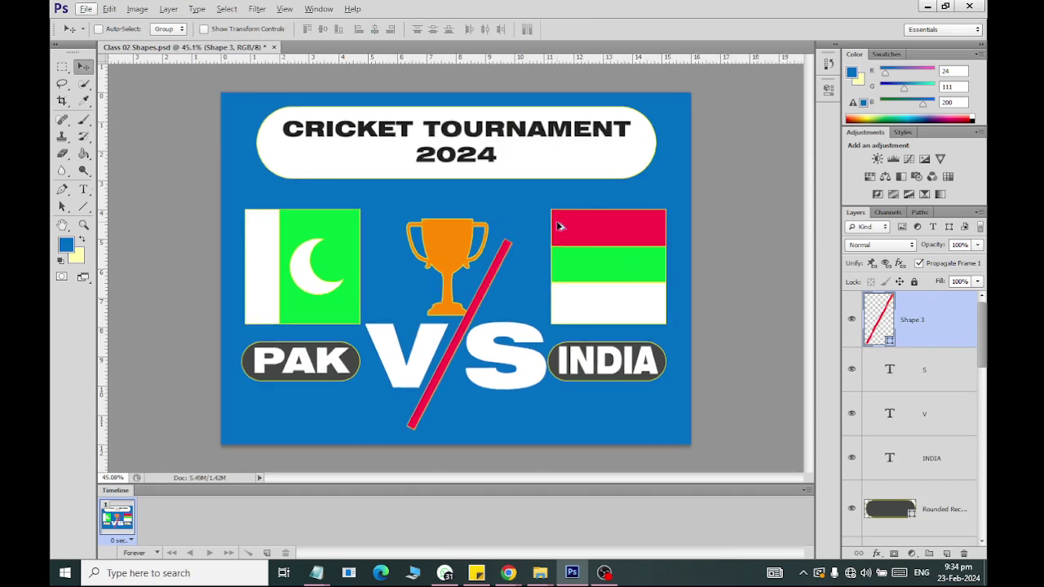
pyautogui.hotkey('ctrl', 's')
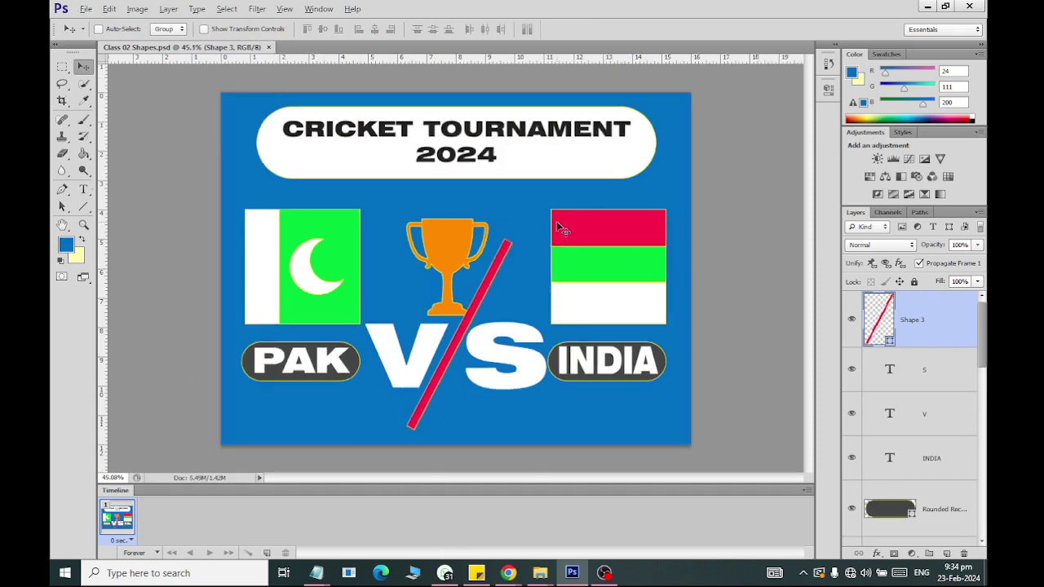